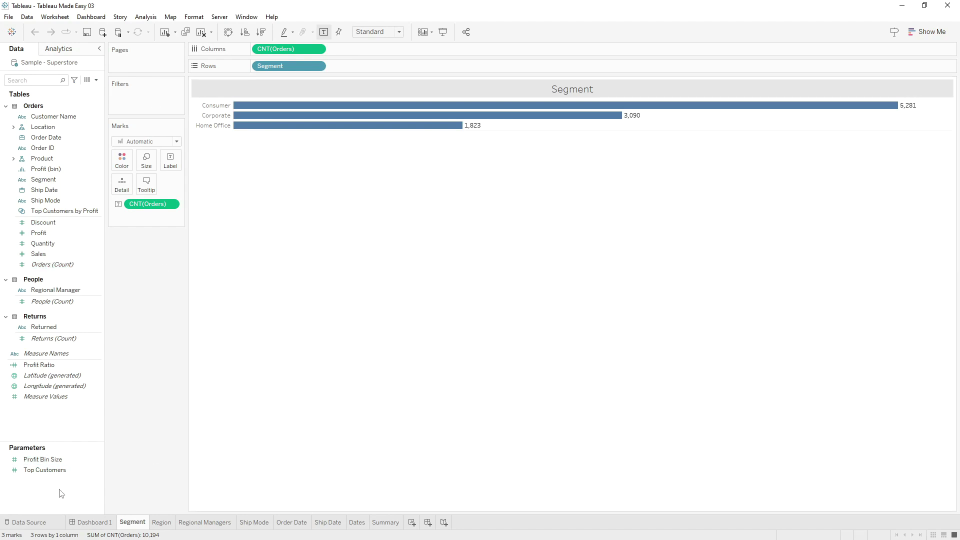
- Start a new parameter named Selected Measure with the String data type
click(97, 81)
click(75, 102)
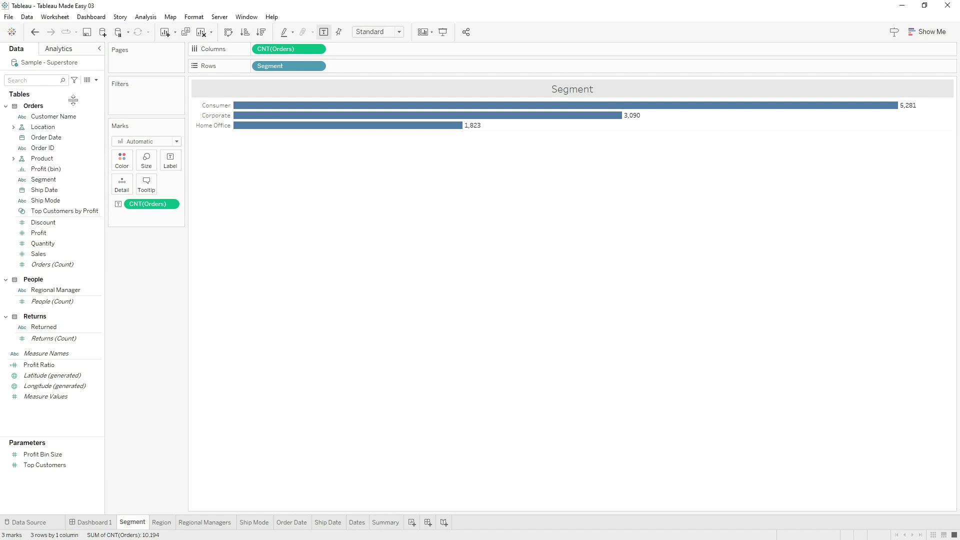
triple_click(405, 187)
text(Selected Measure)
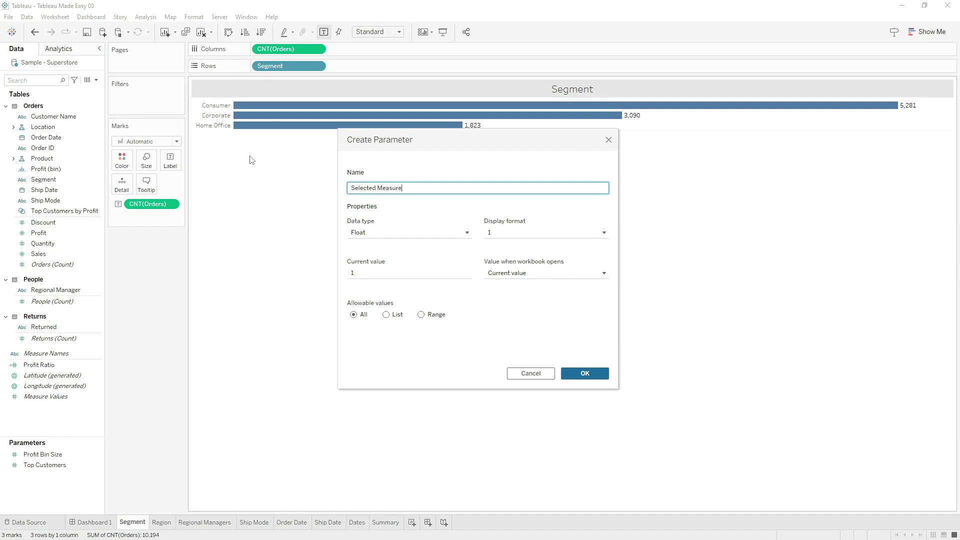
click(415, 233)
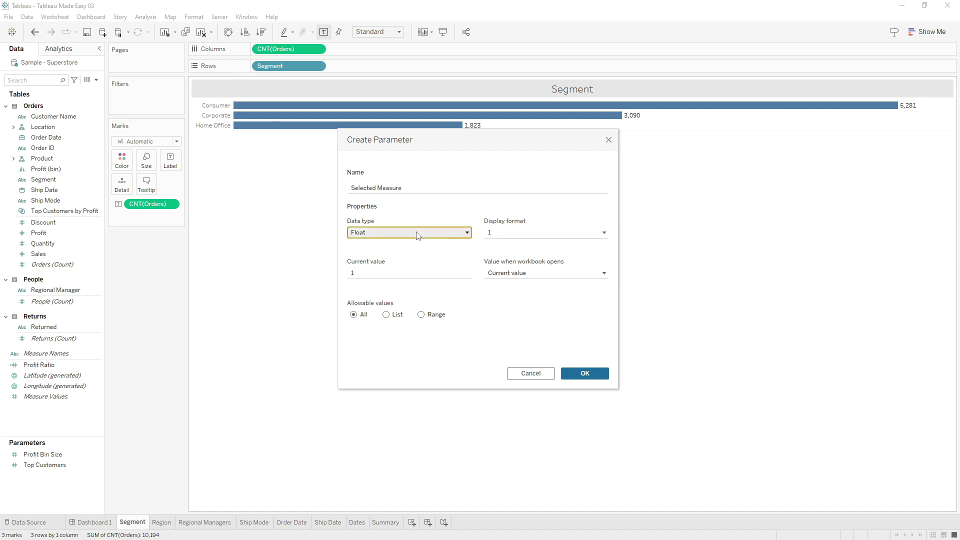
click(410, 268)
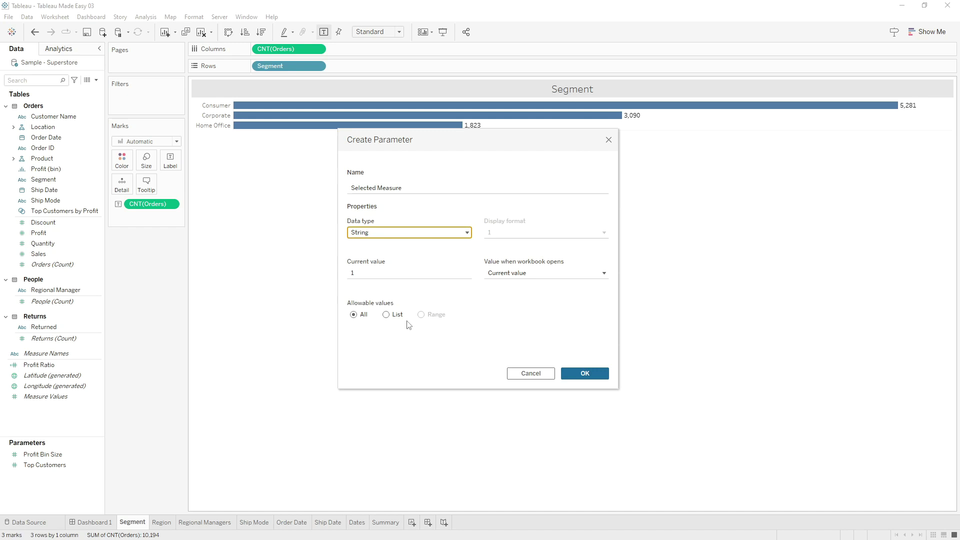
- Restrict the parameter to a list of the values Order, Sales and Profit and create it
click(386, 315)
click(389, 345)
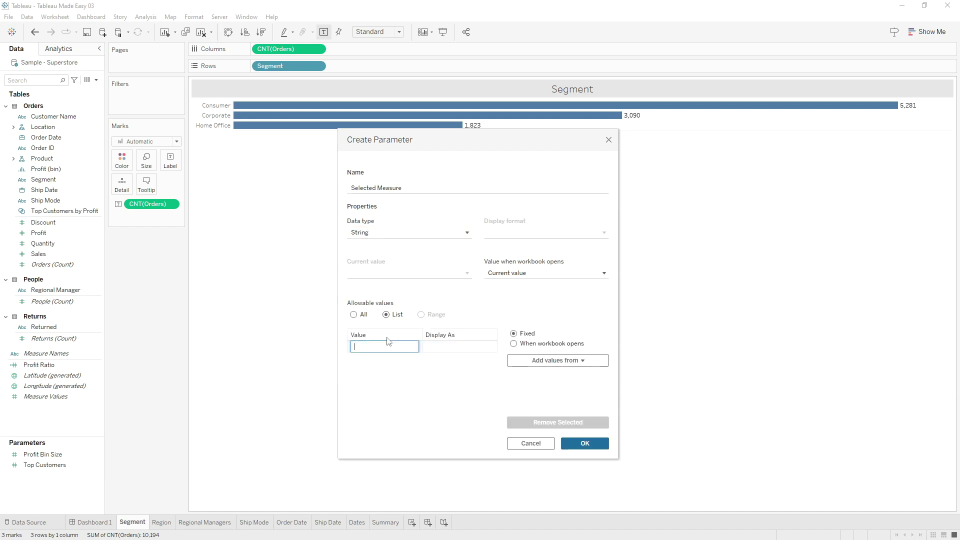
text(Order)
key(Return)
text(Sales)
key(Return)
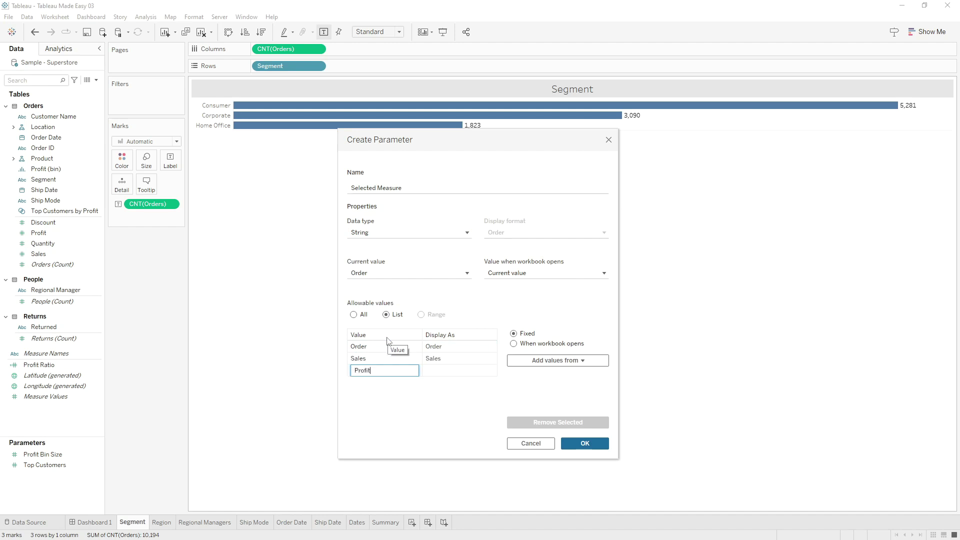
key(Return)
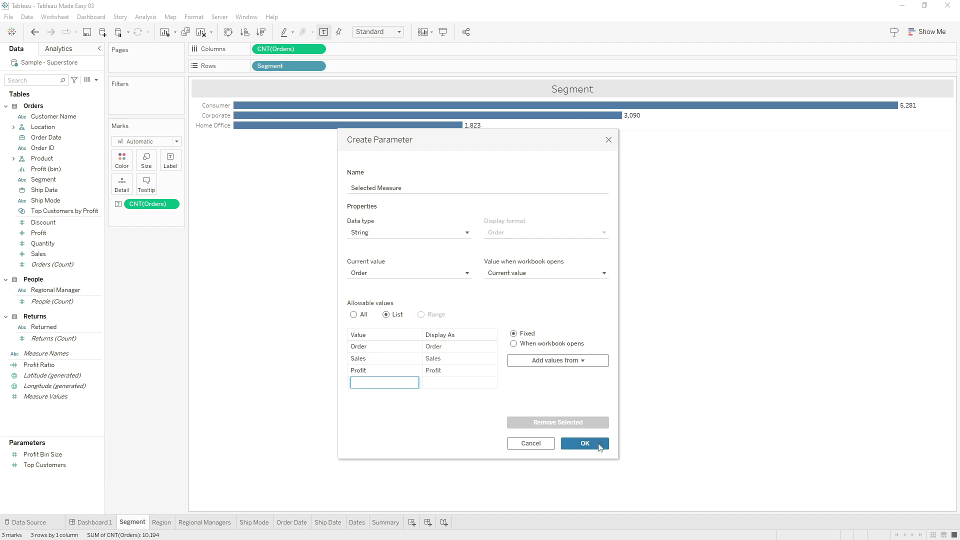
click(599, 445)
- Show the Selected Measure parameter control on the Segment sheet and try its options, leaving it on Order
right_click(49, 471)
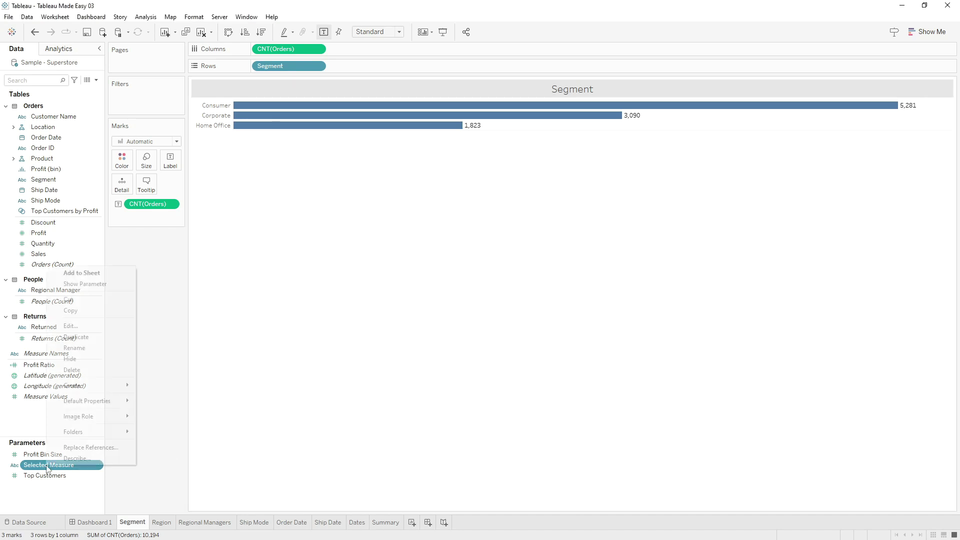
click(100, 284)
click(911, 99)
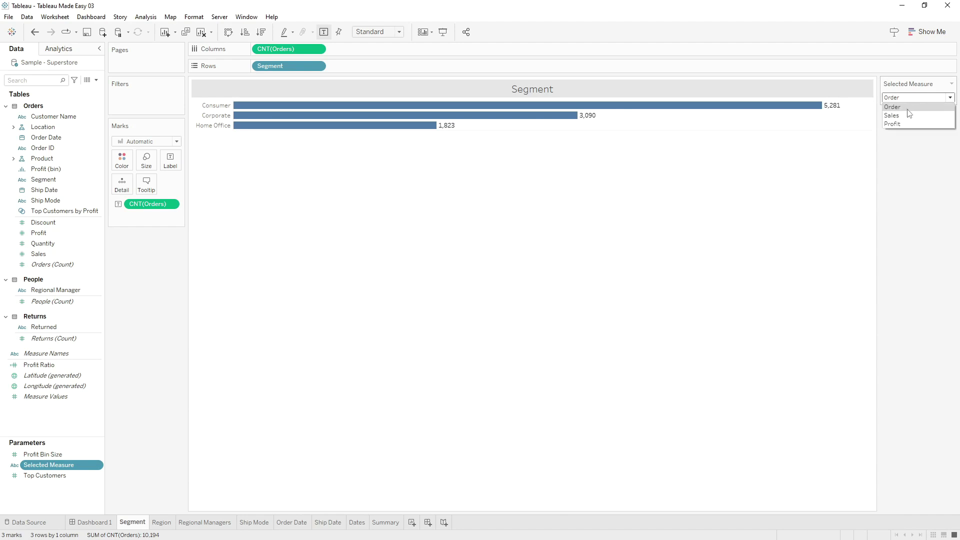
click(910, 115)
click(909, 98)
click(911, 98)
click(911, 98)
click(895, 107)
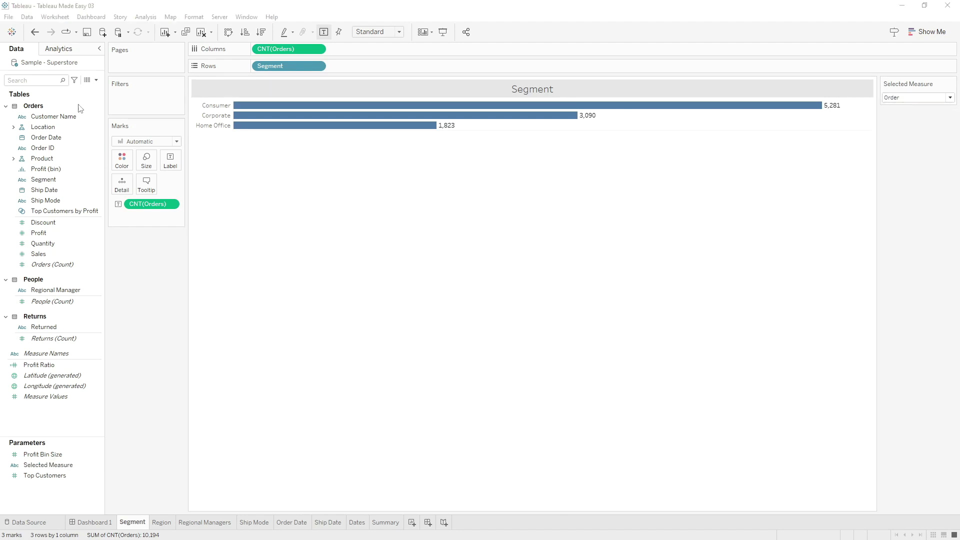
- Create a calculated field: IF [Selected Measure] = "Order" THEN COUNT([Orders]) ELSEIF [Selected Measure] = "Profit" THEN SUM([Profit]) ELSE SUM([Sales]) END
click(96, 80)
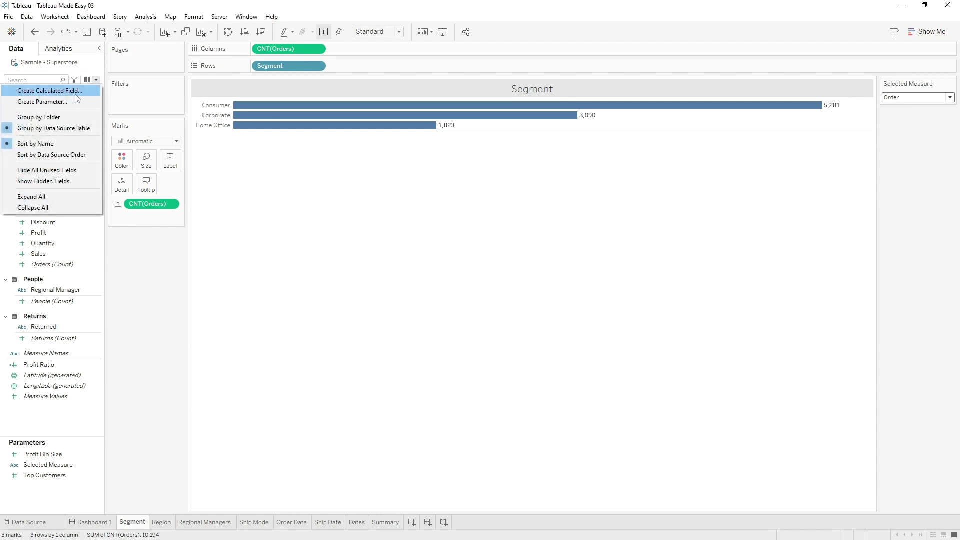
click(75, 92)
click(429, 221)
text(IF [Selected Measure] = "Order" THEN COUNT([Orders]) ELSEIF [Selected Measure] = "Profit" THEN SUM([Profit]) ELSE SUM([Sales]) END)
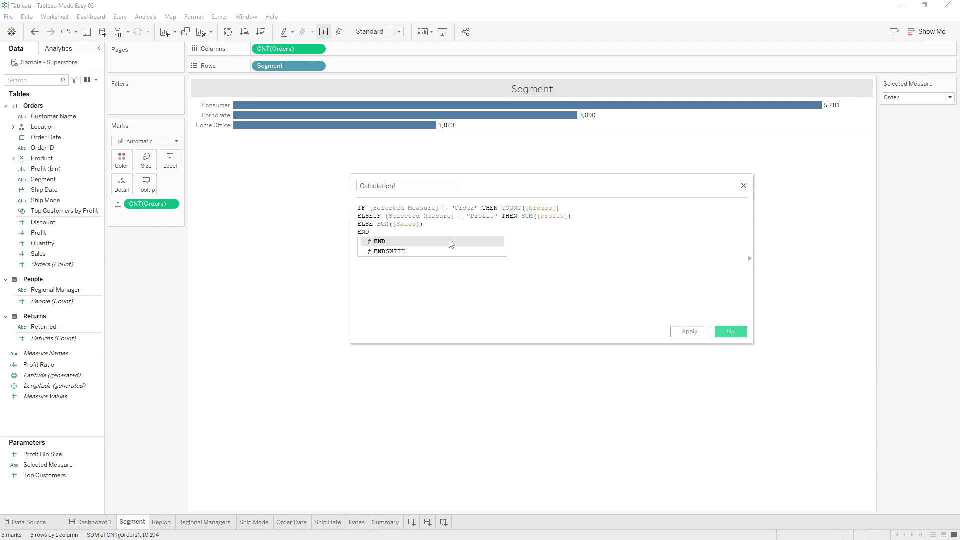
- Examine the parameter condition and the aggregation in each branch of the formula
click(538, 218)
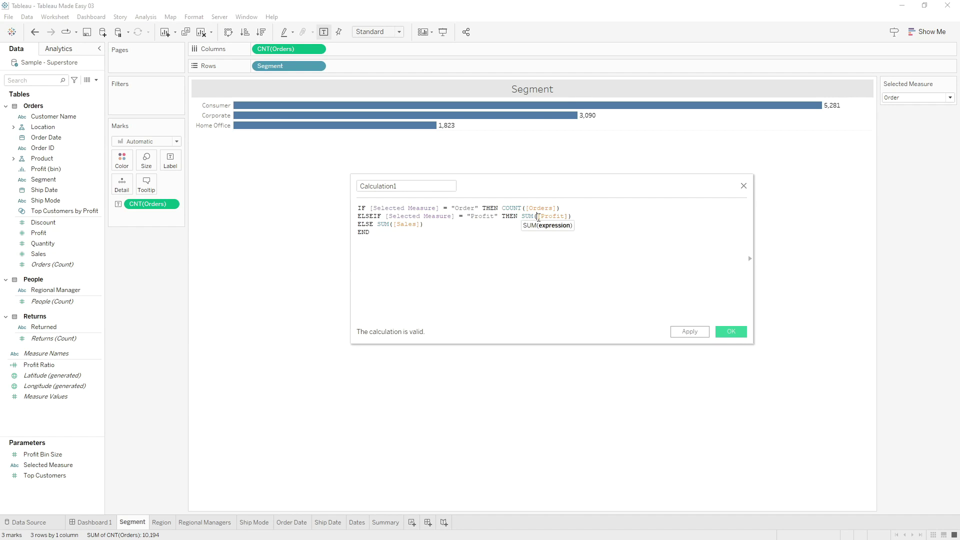
double_click(360, 209)
double_click(404, 207)
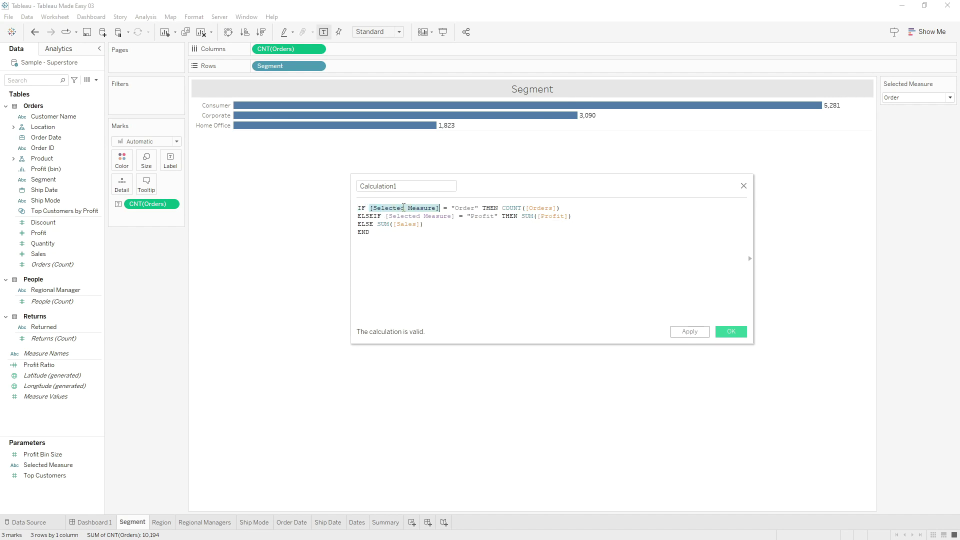
double_click(466, 208)
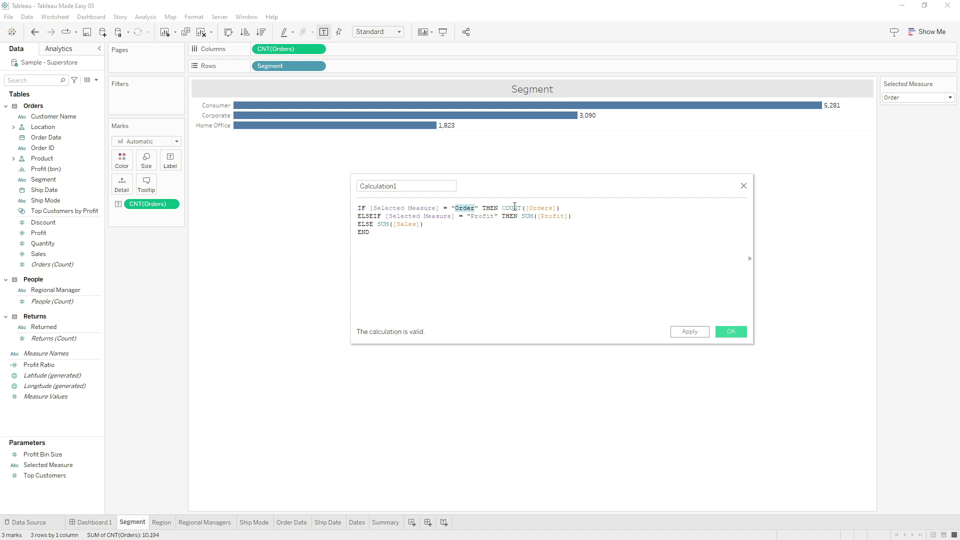
drag(502, 208, 563, 209)
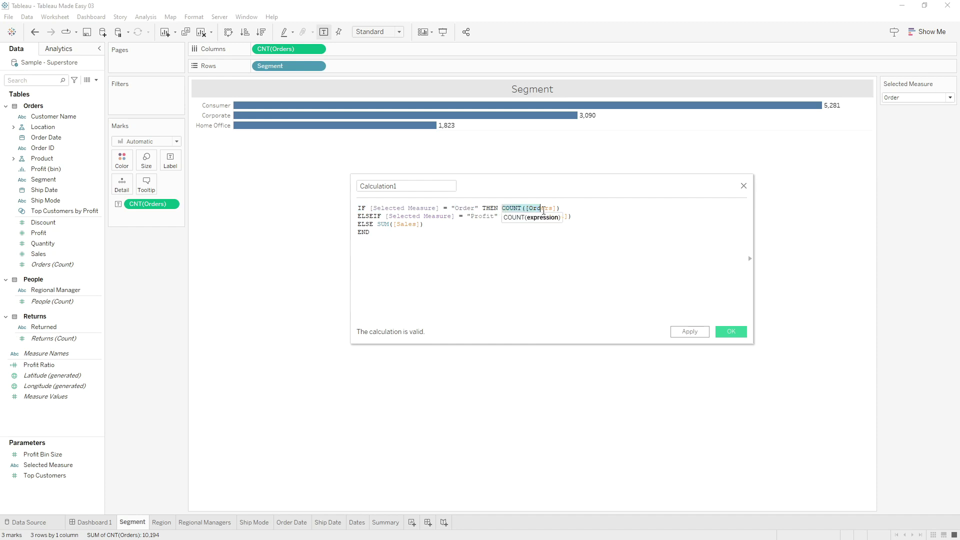
double_click(407, 217)
double_click(484, 216)
drag(525, 217, 575, 215)
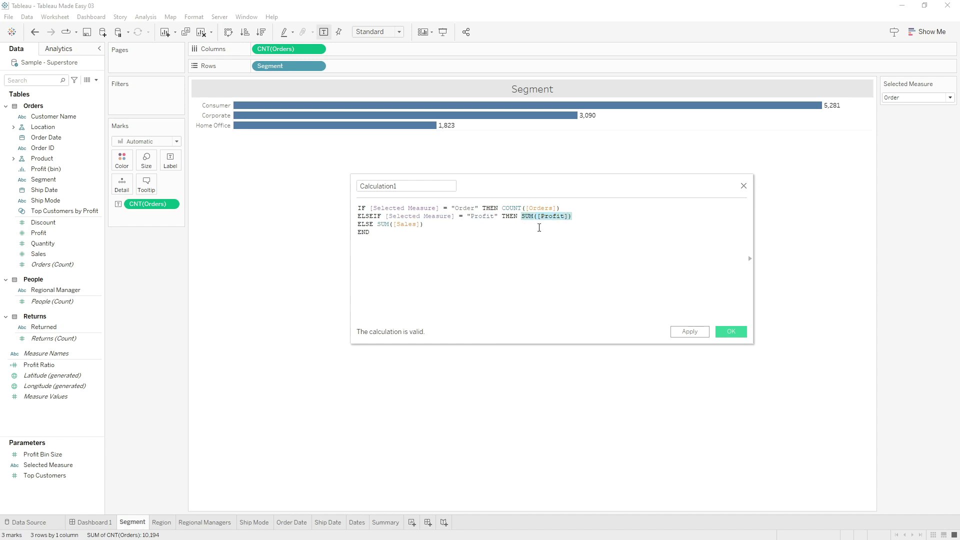
click(384, 226)
double_click(405, 224)
- Name the calculated field Toggle Measure and save it
click(420, 186)
key(ctrl+a)
text(T)
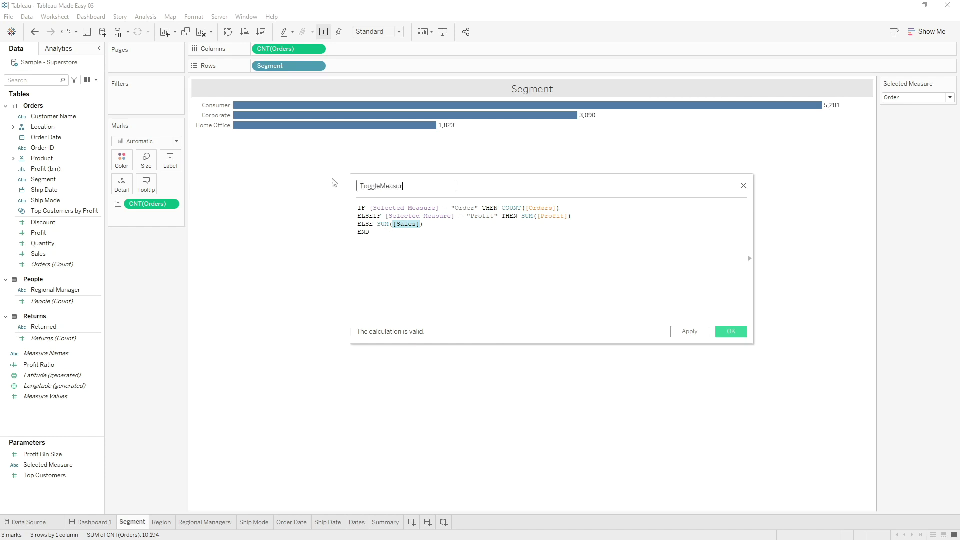
click(732, 332)
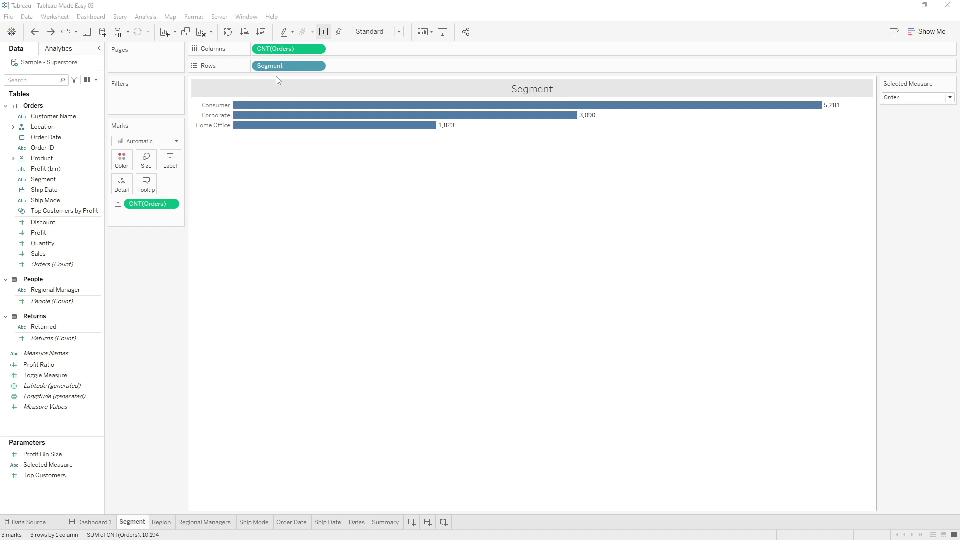
- Replace the order count on the Segment chart's columns with Toggle Measure and test it with Sales, Profit and Order
drag(286, 50, 131, 315)
drag(45, 376, 334, 50)
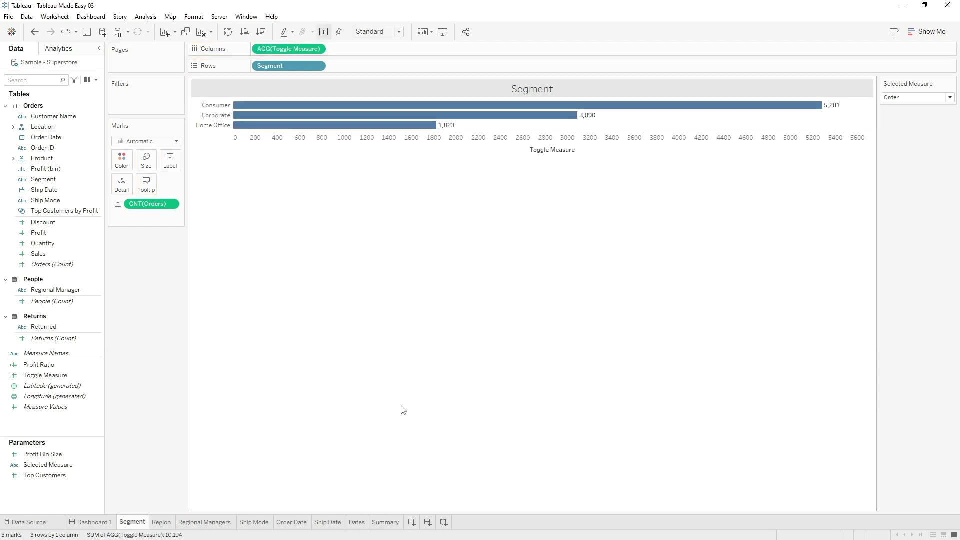
click(949, 98)
click(914, 120)
click(913, 97)
click(906, 123)
click(908, 97)
click(900, 107)
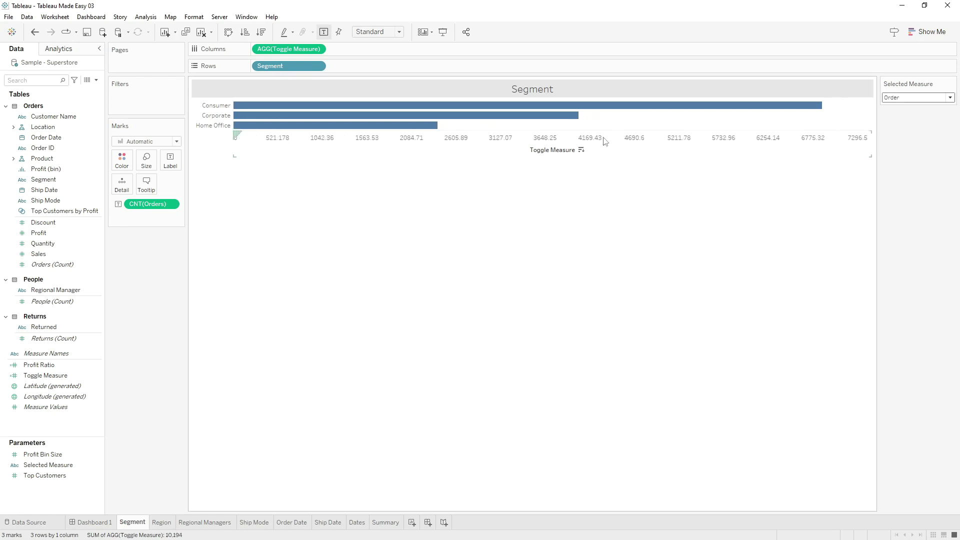
- Hide the Toggle Measure axis on the Segment chart
right_click(582, 144)
click(607, 203)
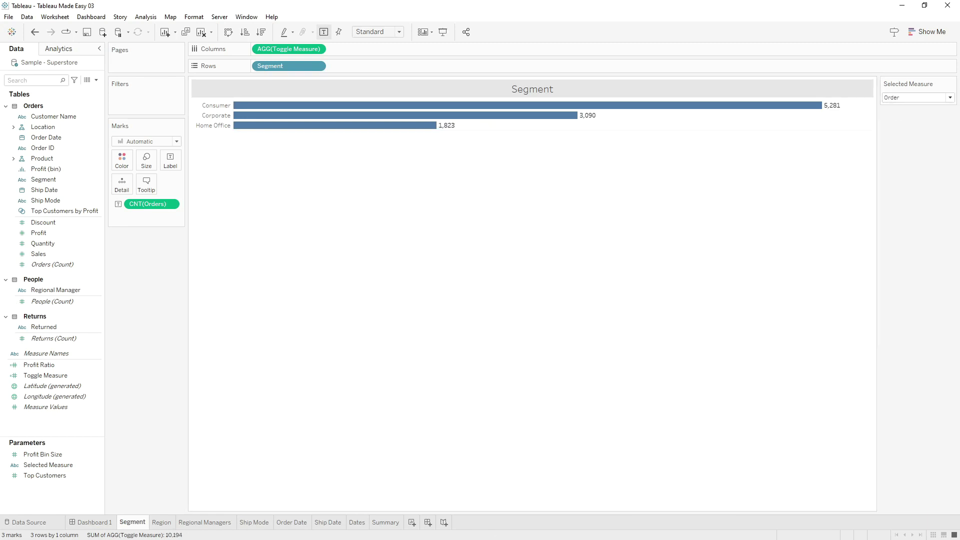
key(ctrl+z)
- Replace the order count on the Region chart's rows with Toggle Measure
click(170, 525)
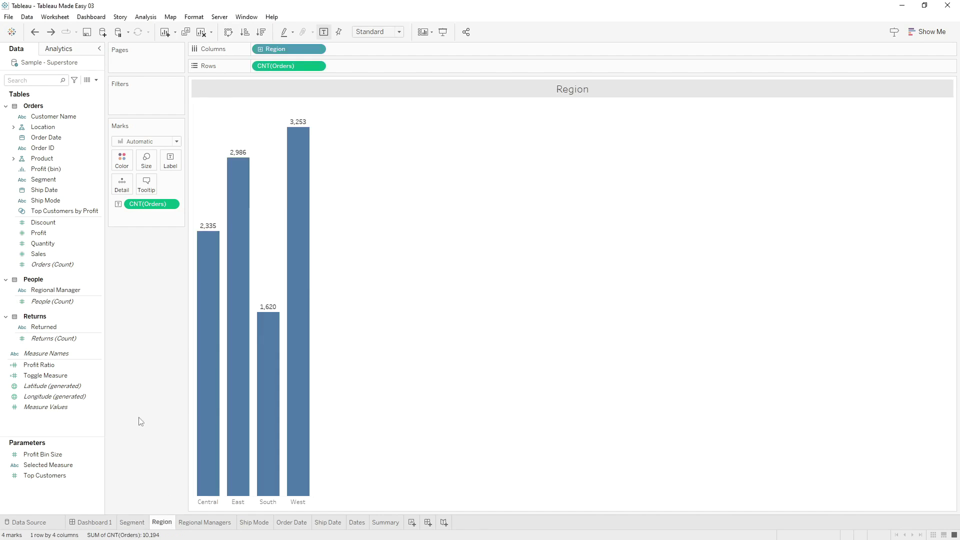
drag(45, 376, 374, 63)
drag(289, 65, 166, 300)
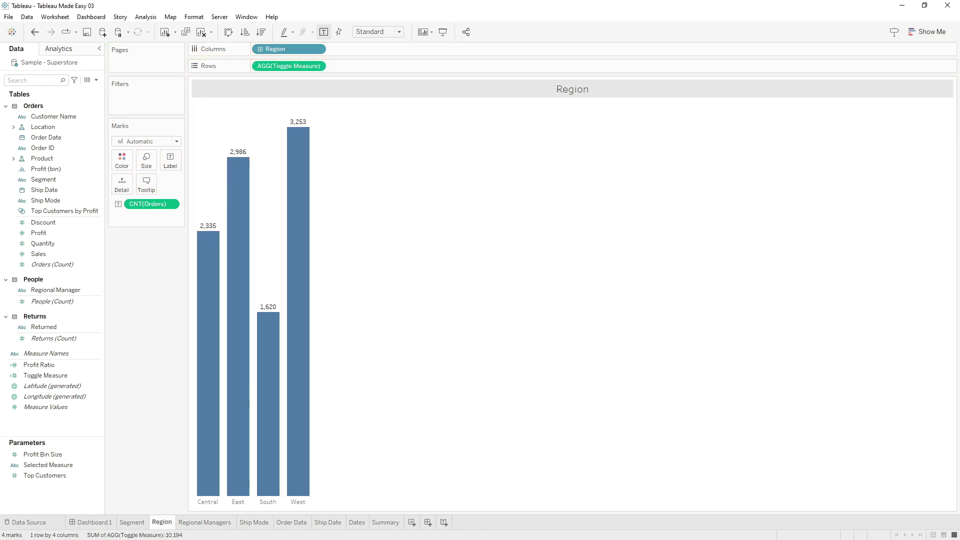
- Replace the order counts on the Regional Managers pie's marks with Toggle Measure, including a percent-of-total version for the label
click(205, 522)
drag(153, 250, 170, 160)
right_click(155, 251)
click(288, 412)
drag(45, 376, 172, 161)
- Rearrange the Regional Managers label text so the measure value is followed by its percent of total in parentheses
click(171, 161)
click(257, 212)
drag(535, 235, 445, 244)
key(ctrl+x)
key(ctrl+x)
key(ctrl+v)
click(511, 329)
- Put Toggle Measure on the Ship Mode treemap's marks in place of the order counts, with a percent-of-total version for the label
click(254, 522)
drag(45, 375, 153, 215)
drag(152, 250, 151, 295)
right_click(152, 249)
click(280, 400)
- Edit the Ship Mode label to show the Toggle Measure value followed by its percent of total in parentheses
click(171, 161)
click(257, 212)
drag(515, 241, 445, 242)
key(ctrl+x)
click(429, 225)
key(ctrl+v)
click(511, 330)
- Replace the order counts on the Order Date and Ship Date charts with Toggle Measure
click(292, 522)
drag(45, 376, 303, 66)
drag(45, 376, 288, 65)
click(328, 522)
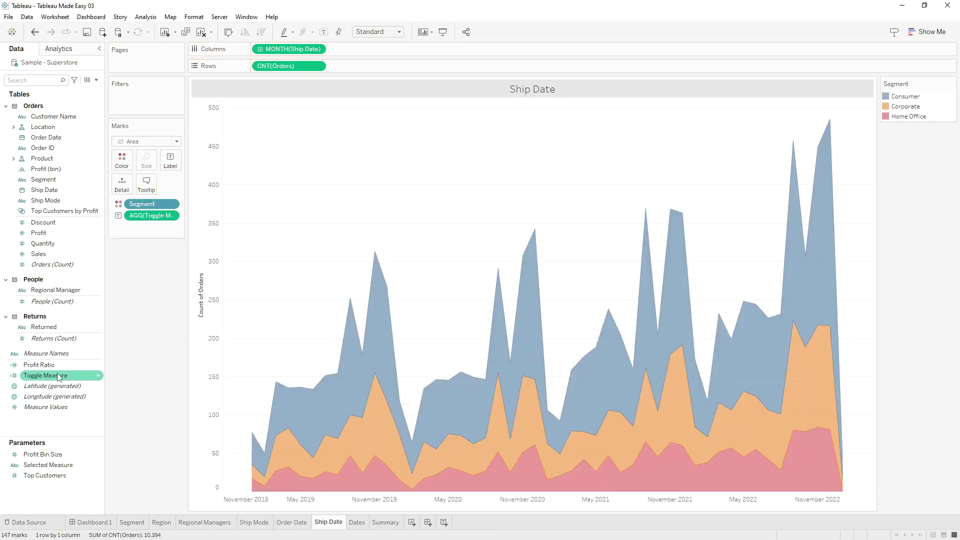
- Show the Selected Measure parameter control on Dashboard 1
click(91, 523)
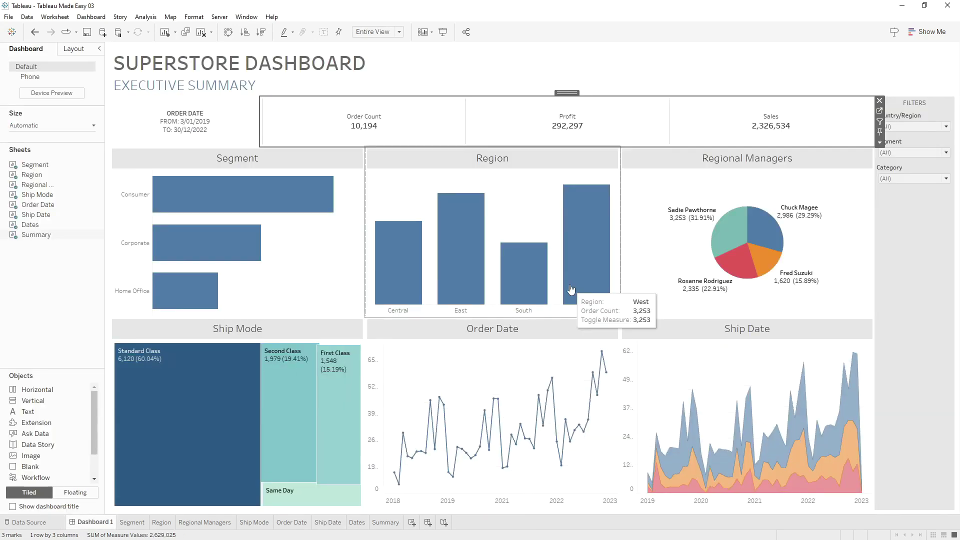
click(880, 143)
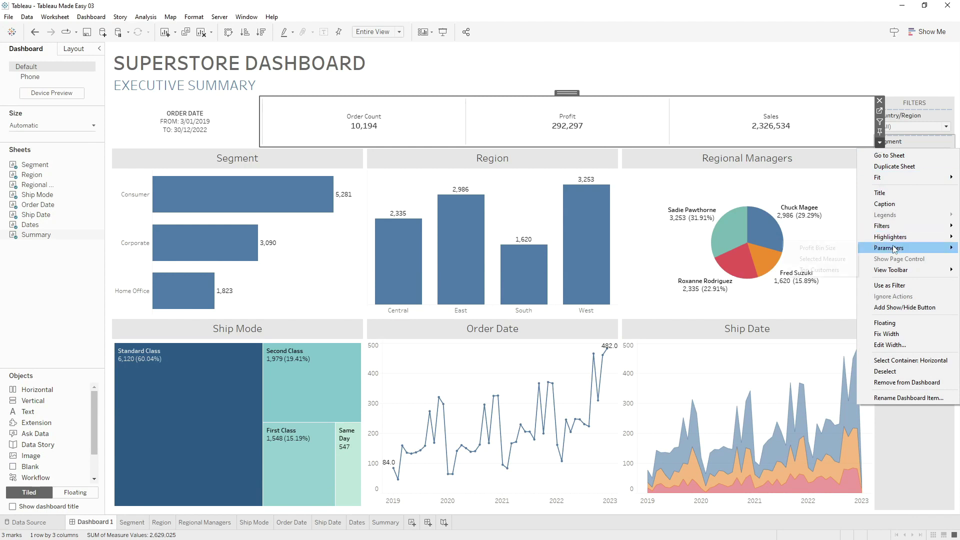
mouse_move(894, 249)
click(832, 259)
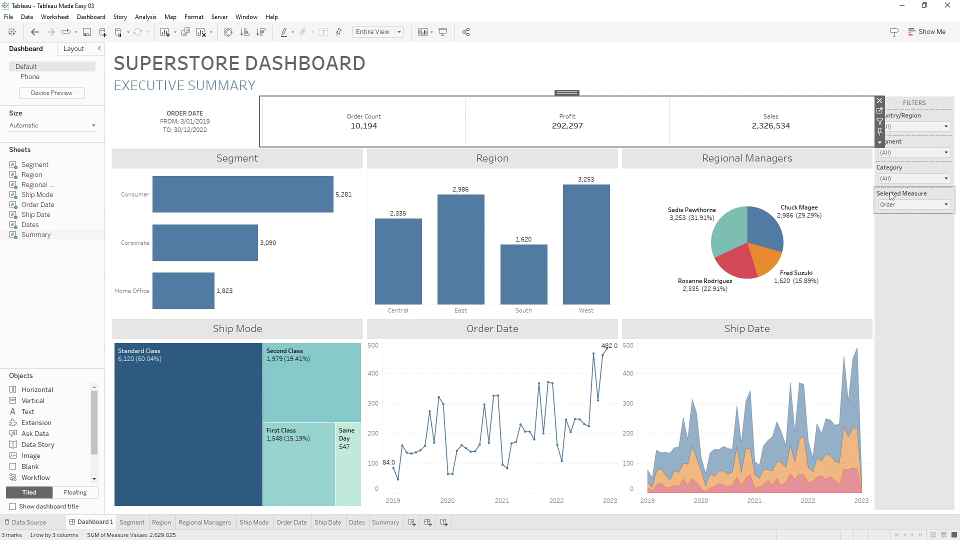
- Test the dashboard's charts with Selected Measure set to Sales, Profit and back to Order
click(927, 206)
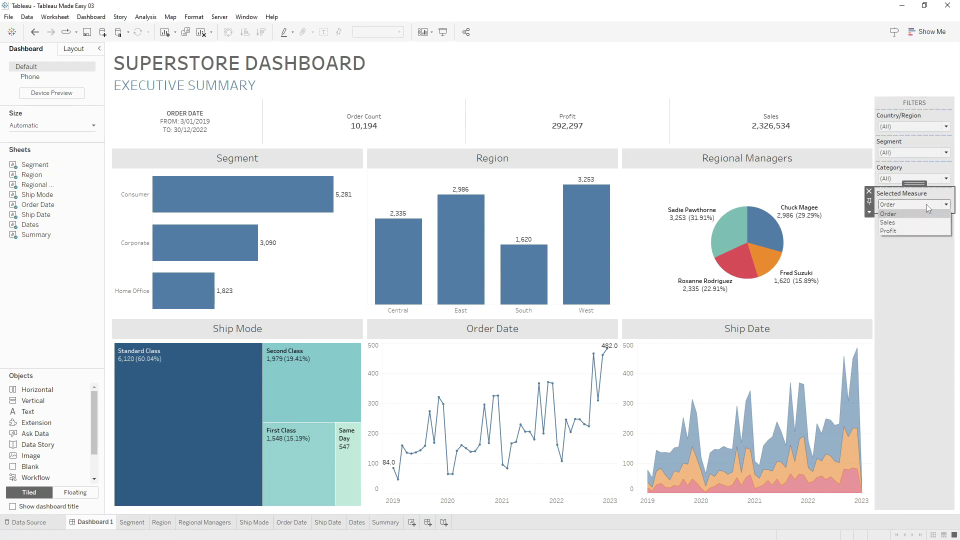
click(917, 220)
click(921, 205)
click(911, 233)
click(917, 206)
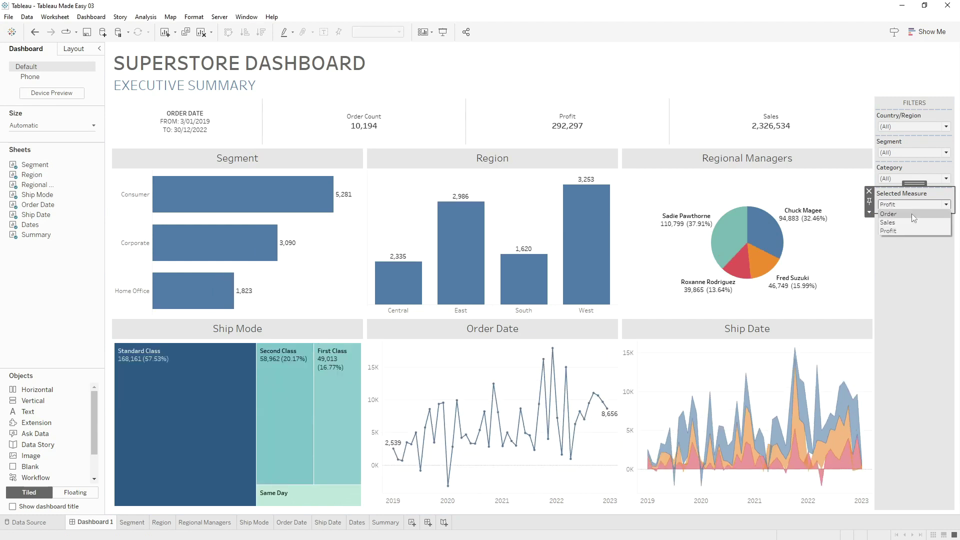
click(911, 214)
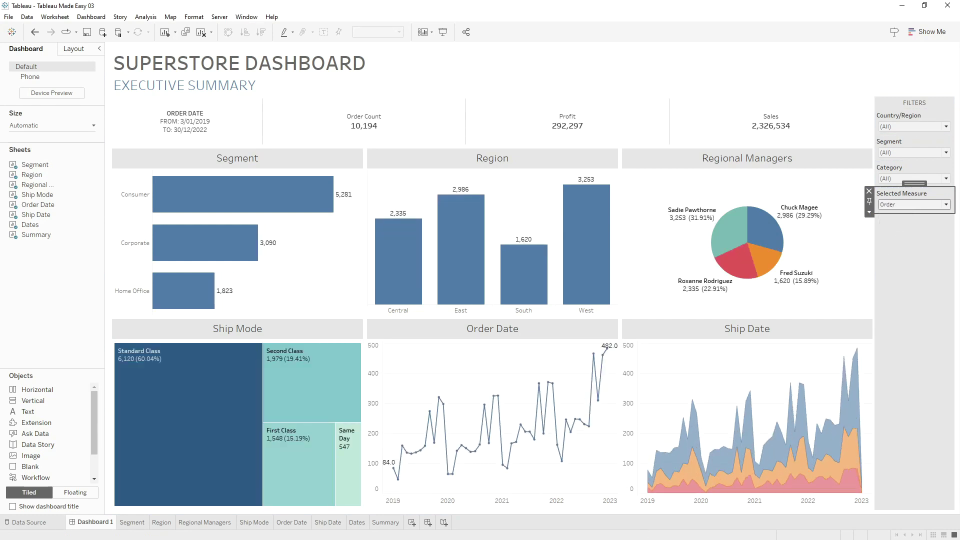
- Move the Selected Measure control above the Country/Region filter and display it as a single value list
drag(916, 184, 953, 120)
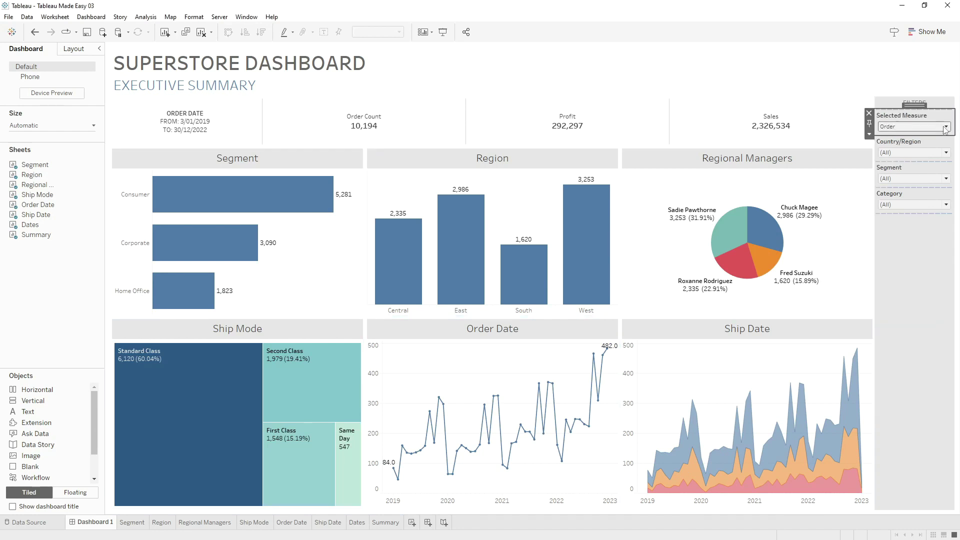
click(869, 134)
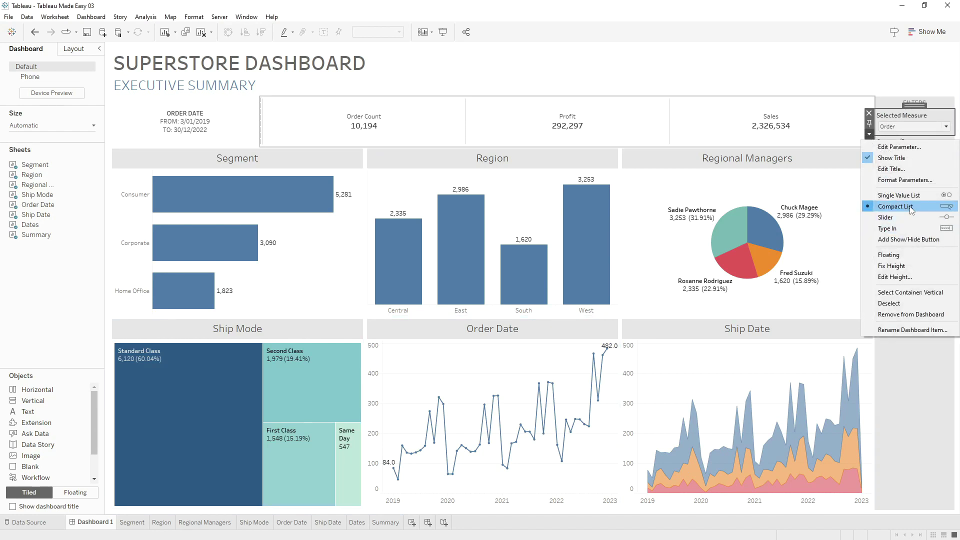
click(899, 195)
- Select the Order Count, Profit and Sales summary figures in turn to check whether they affect the dashboard's charts
click(388, 125)
click(588, 128)
click(787, 124)
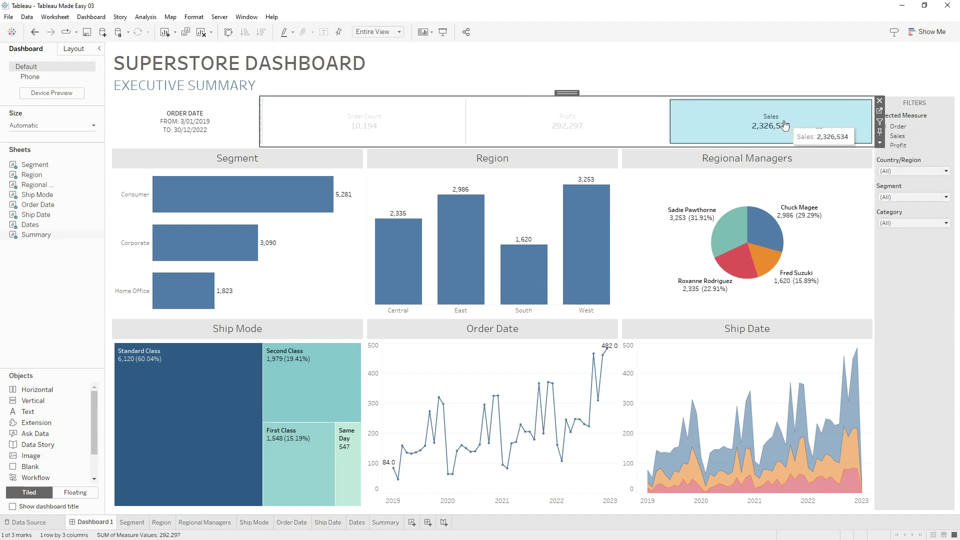
click(388, 122)
click(559, 129)
click(711, 118)
click(379, 122)
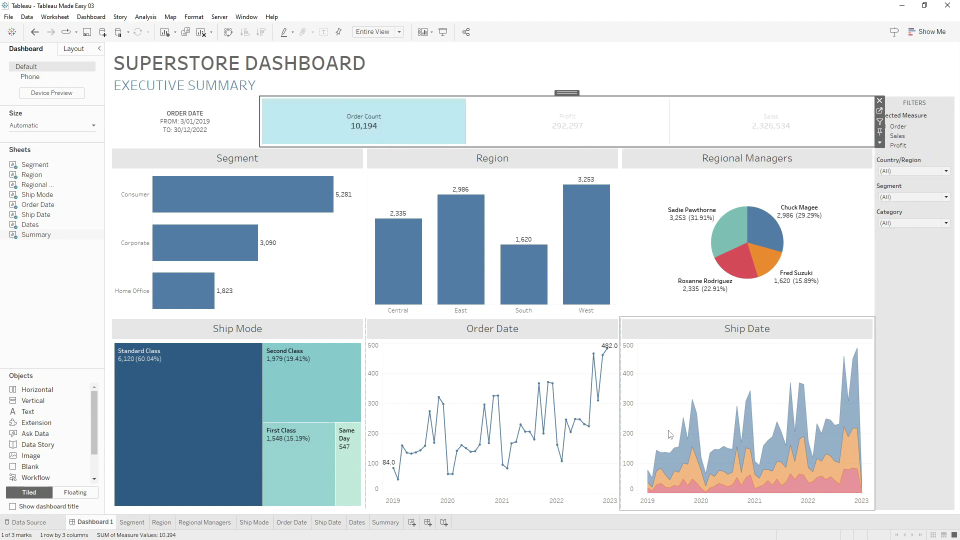
- Add a Change Parameter dashboard action named Change Measure Parameter with only the Summary sheet of Dashboard 1 as its source
click(91, 17)
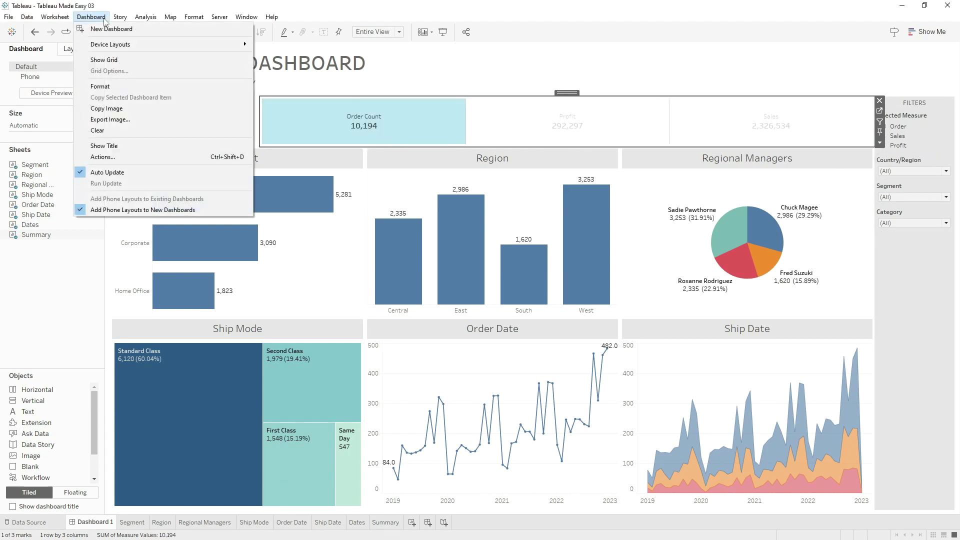
click(102, 157)
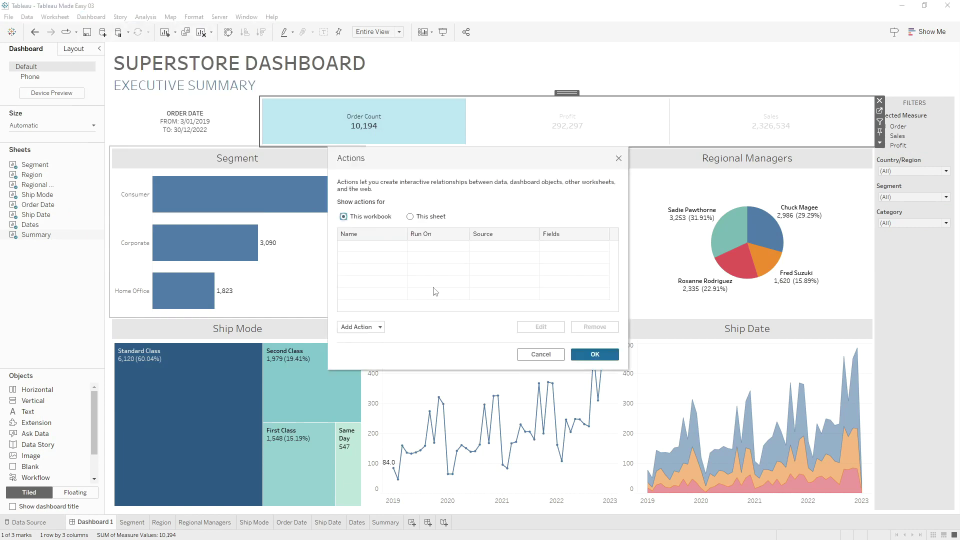
click(368, 328)
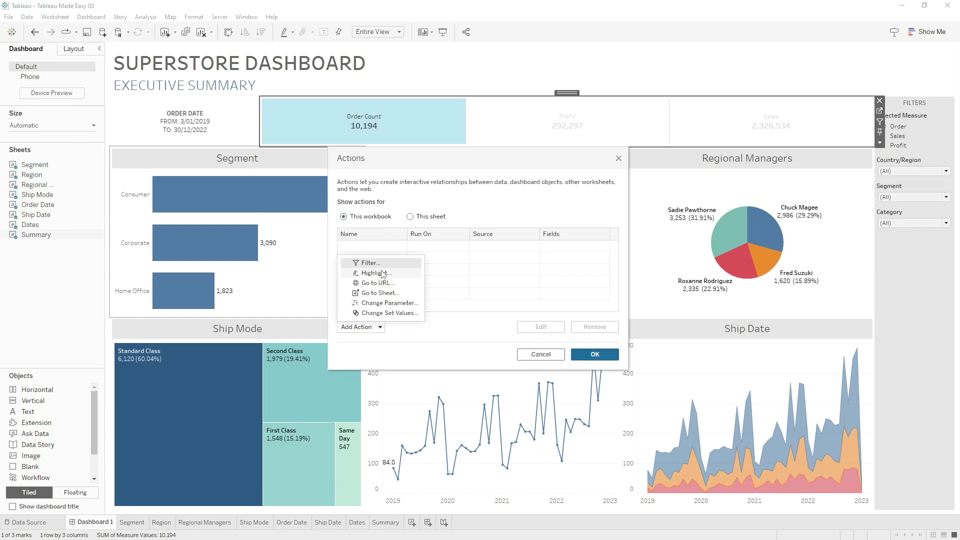
click(385, 303)
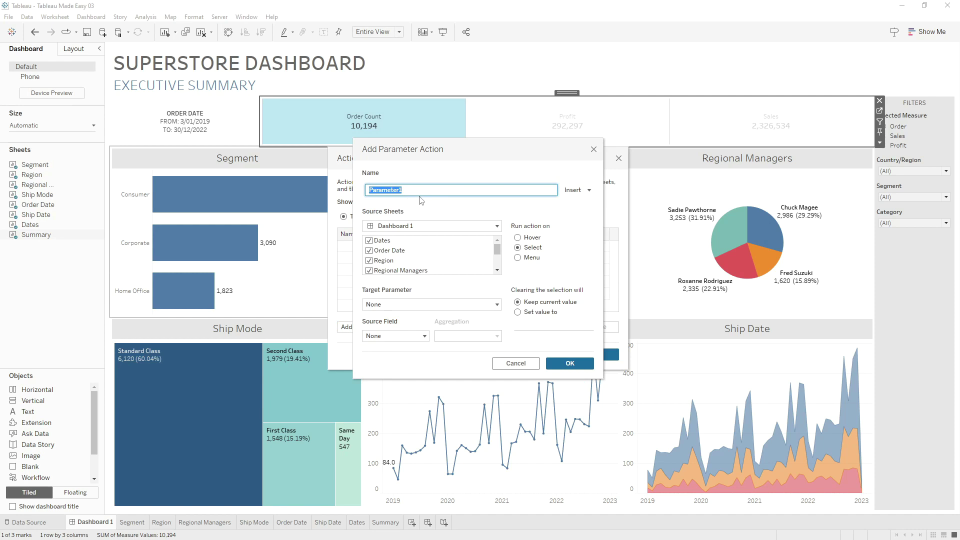
text(Change Measure)
click(391, 242)
key(ctrl+a)
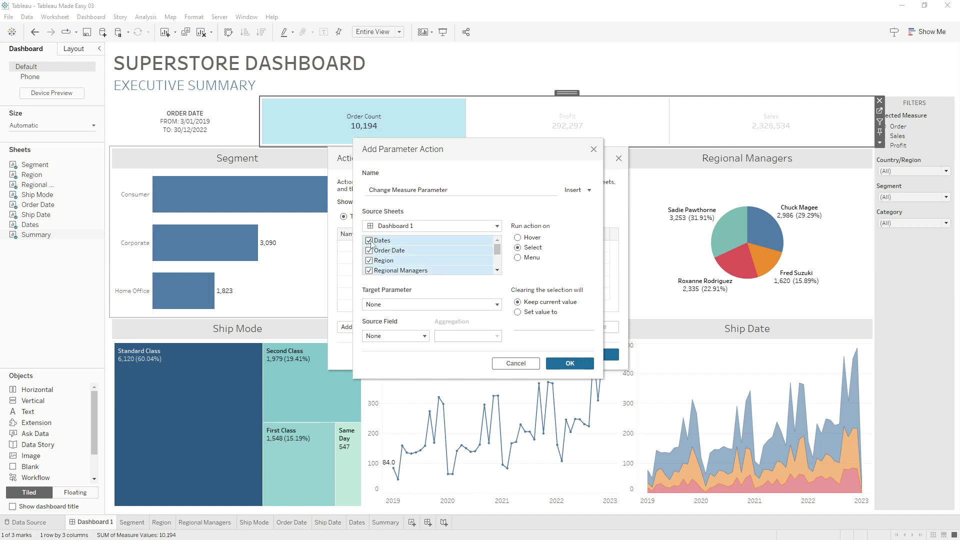
scroll(399, 259, down, 2)
click(387, 270)
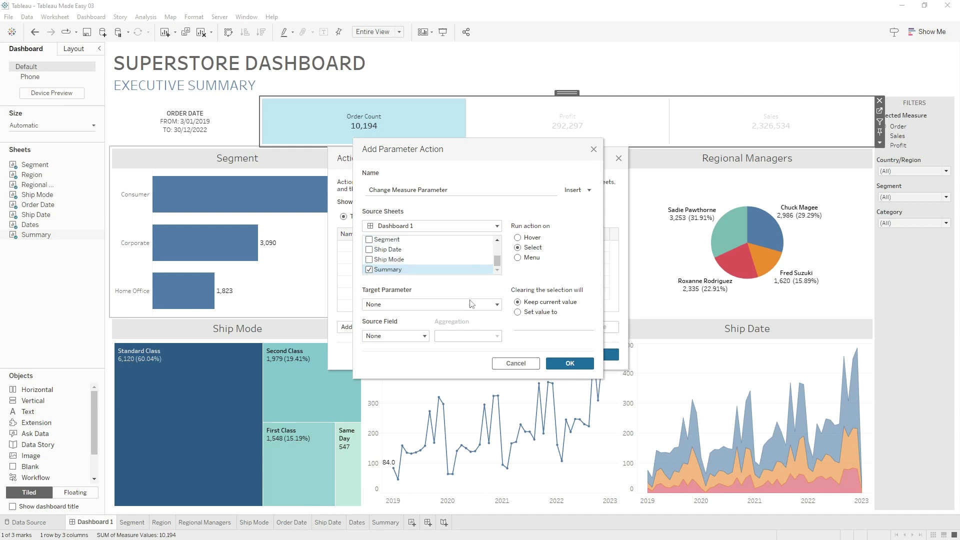
- Set the action's target parameter to Selected Measure and its source field to Measure Names, and save the action
click(426, 307)
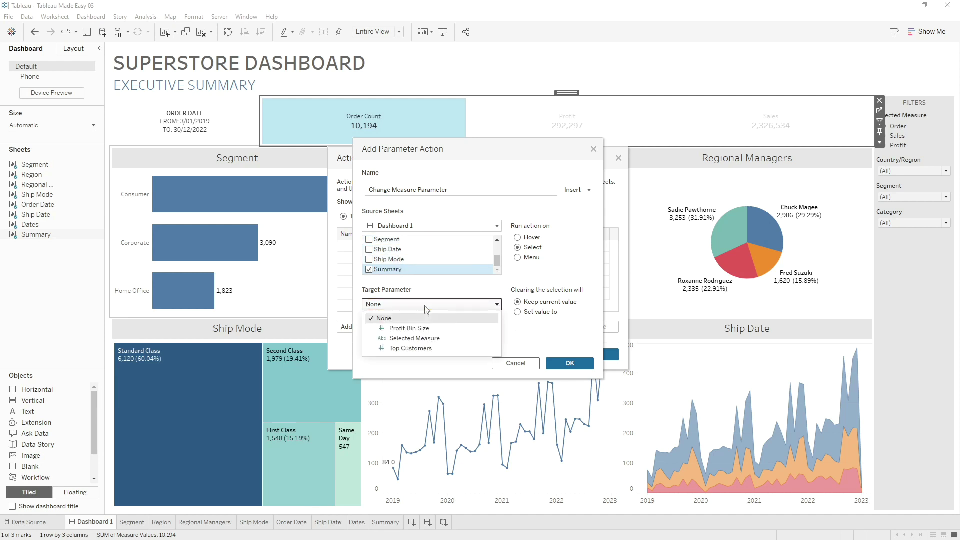
click(415, 339)
click(403, 336)
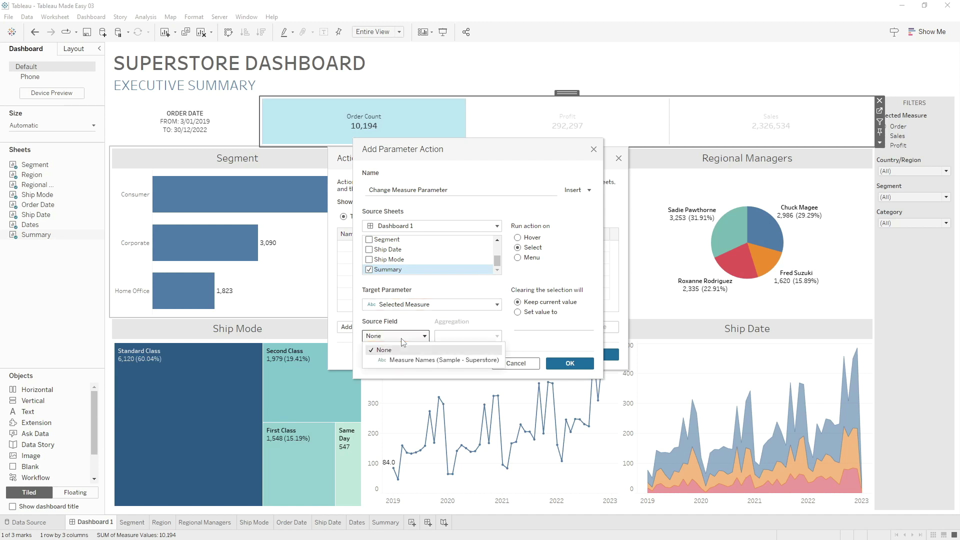
click(416, 360)
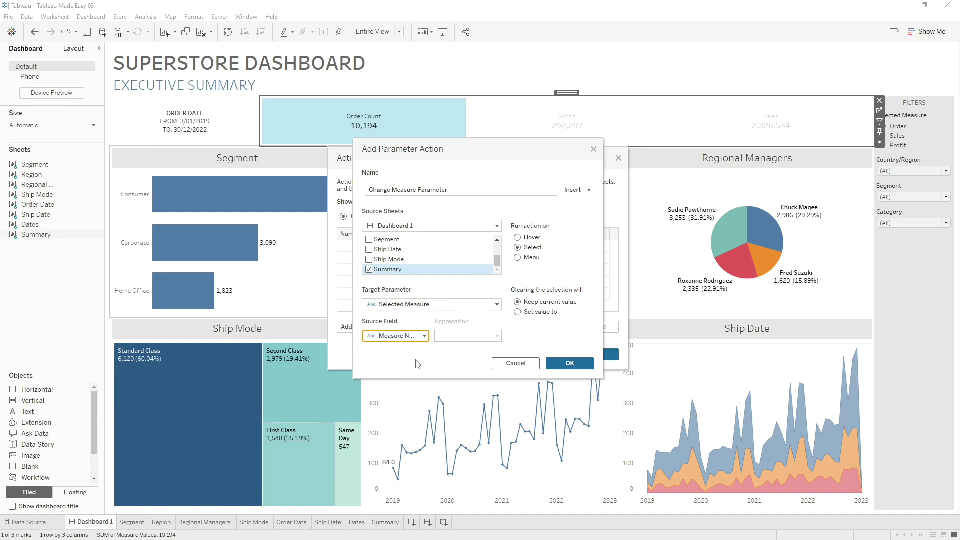
click(569, 364)
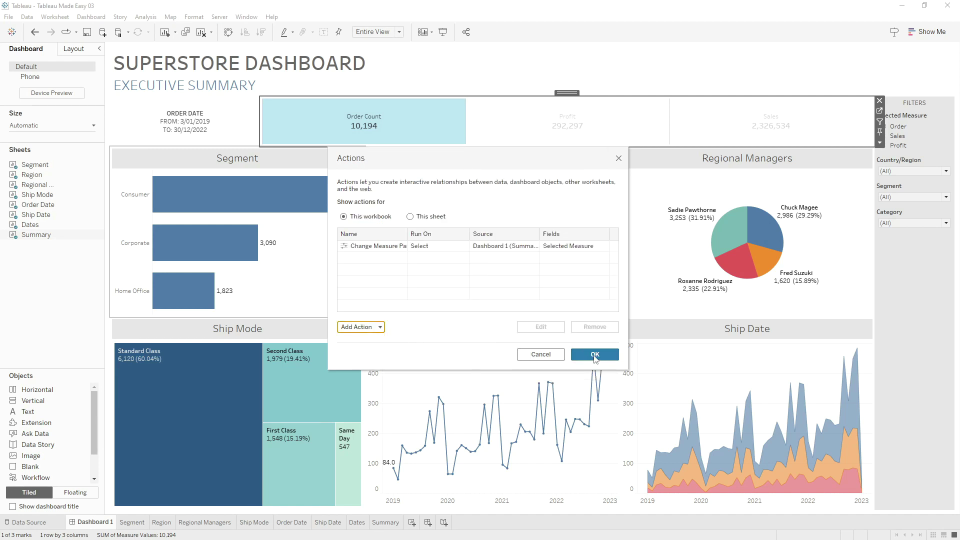
click(595, 355)
- Test the new parameter action by selecting the Sales, Profit and Order Count summary figures in turn
click(850, 125)
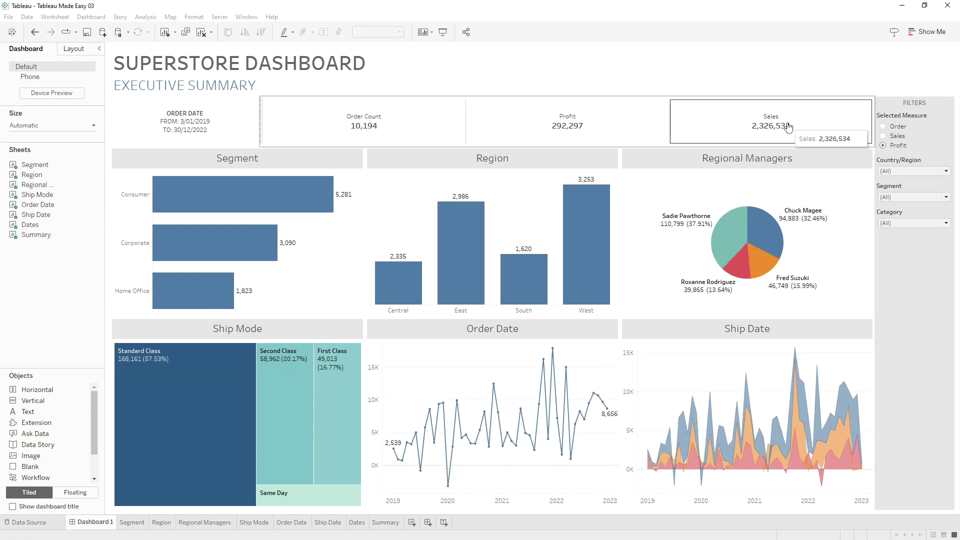
click(590, 132)
click(395, 129)
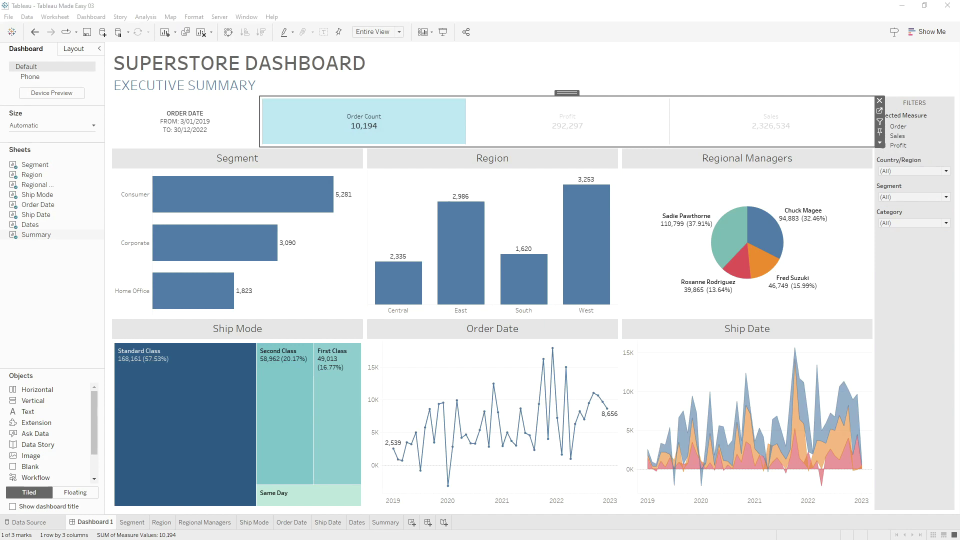
- Change the Measure Names alias for Count of Orders to Orders on the Summary sheet
click(385, 523)
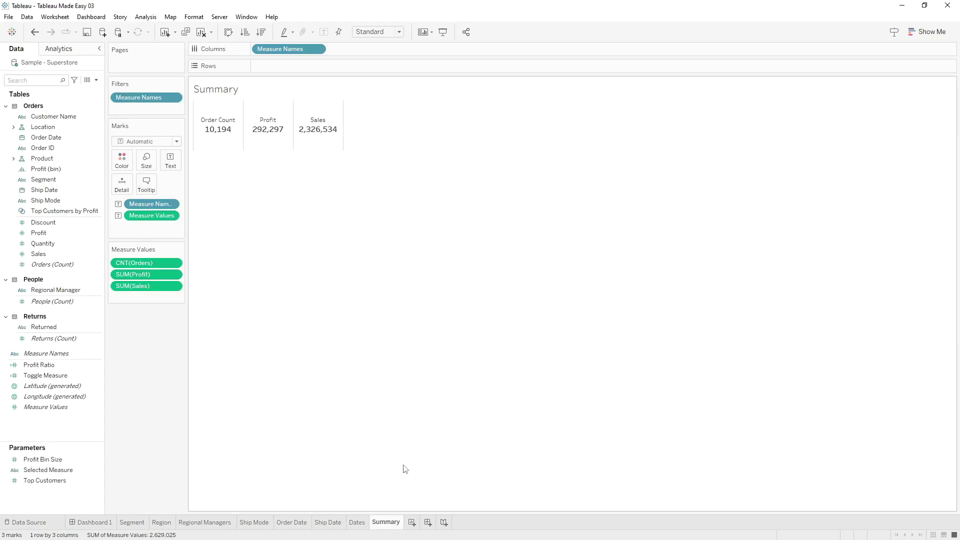
right_click(297, 51)
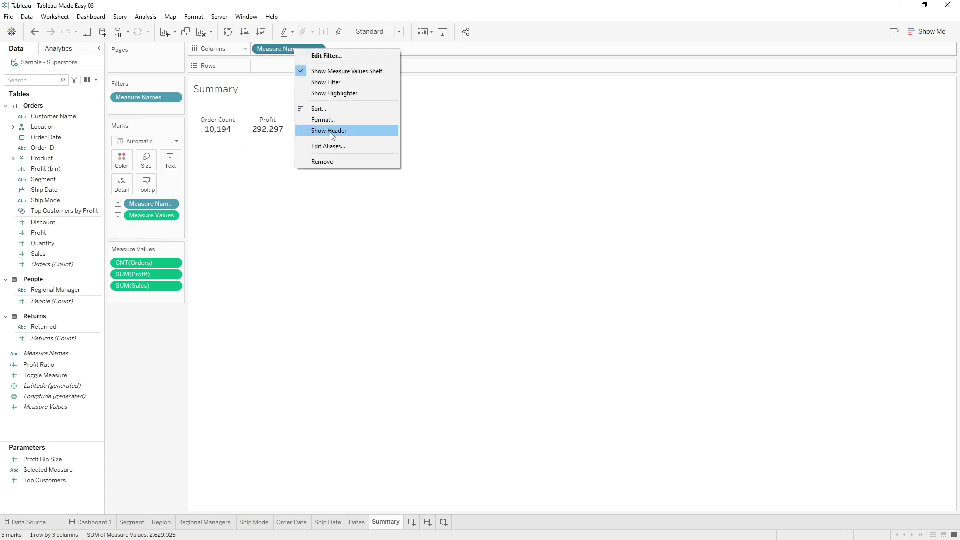
click(334, 146)
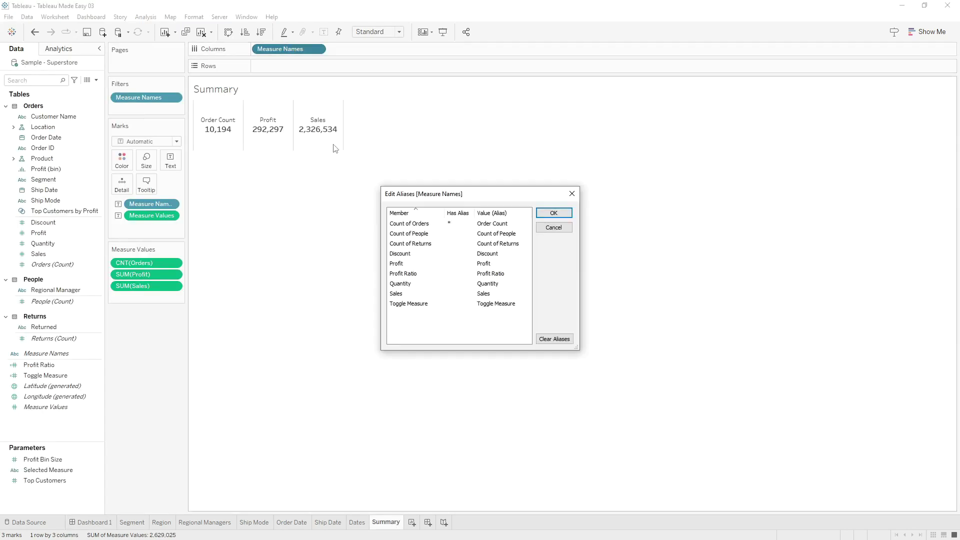
double_click(491, 224)
text(Orders)
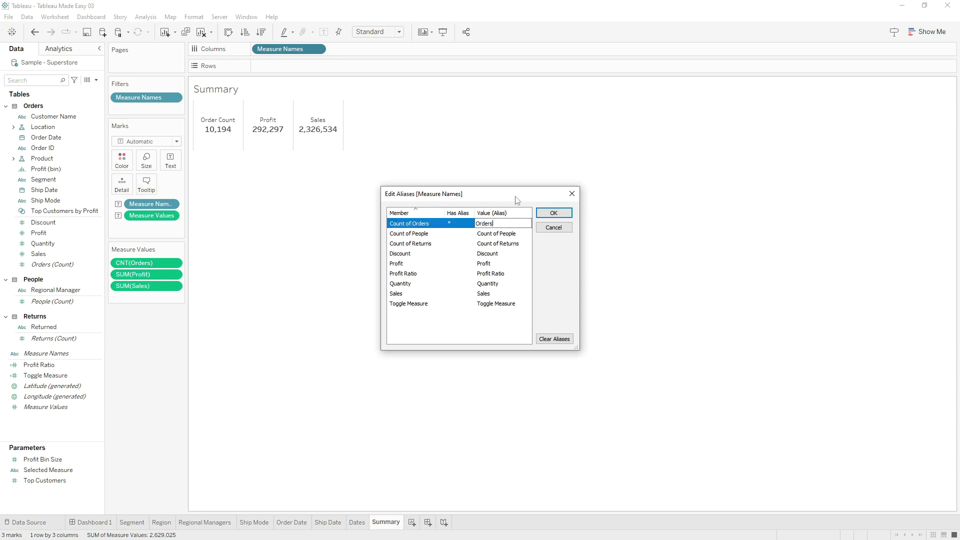
click(553, 213)
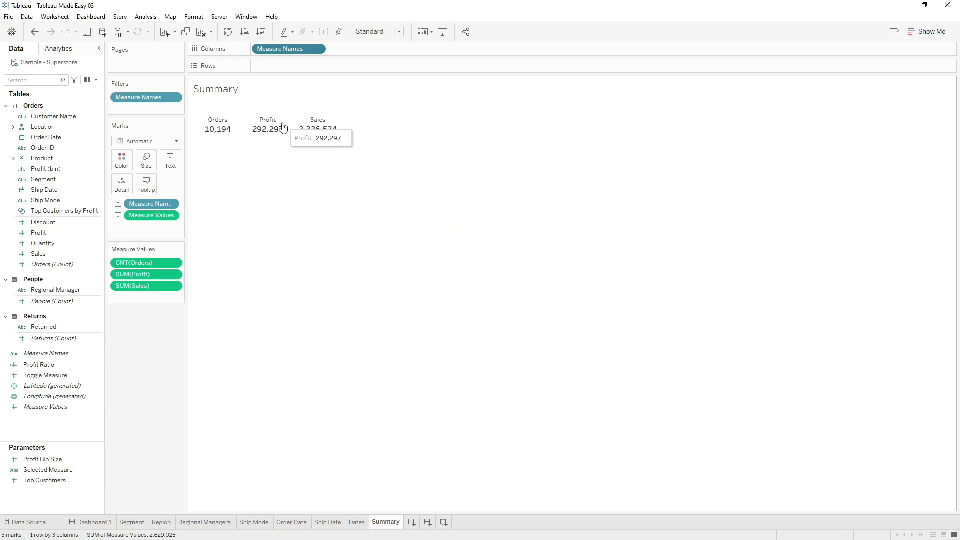
- Rename the Order entry in the Selected Measure parameter's list of allowable values to Orders
click(61, 472)
right_click(60, 472)
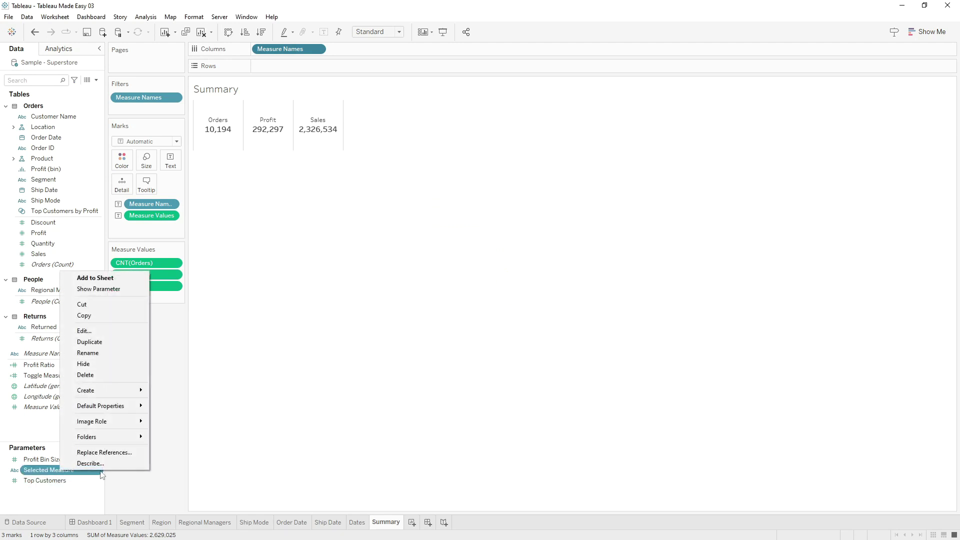
click(119, 331)
click(387, 313)
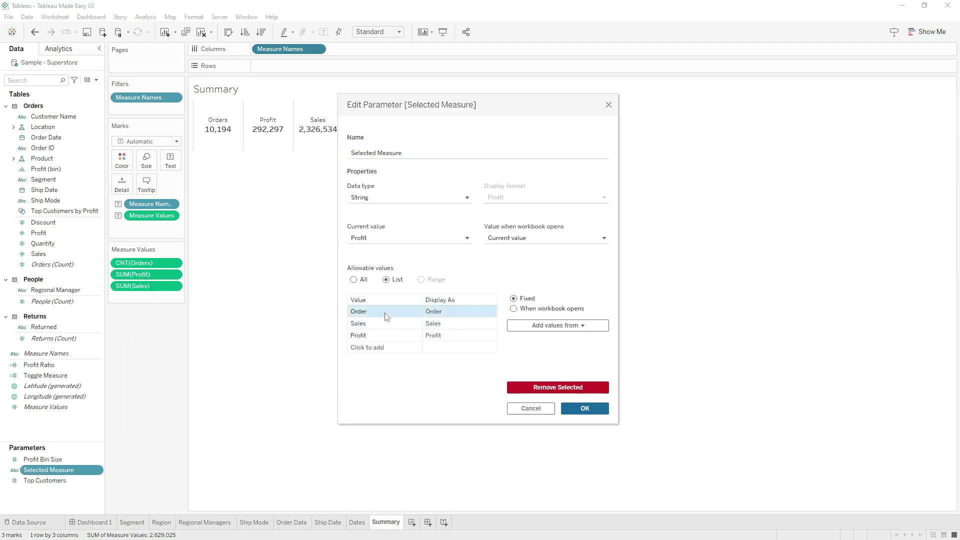
click(372, 313)
click(582, 408)
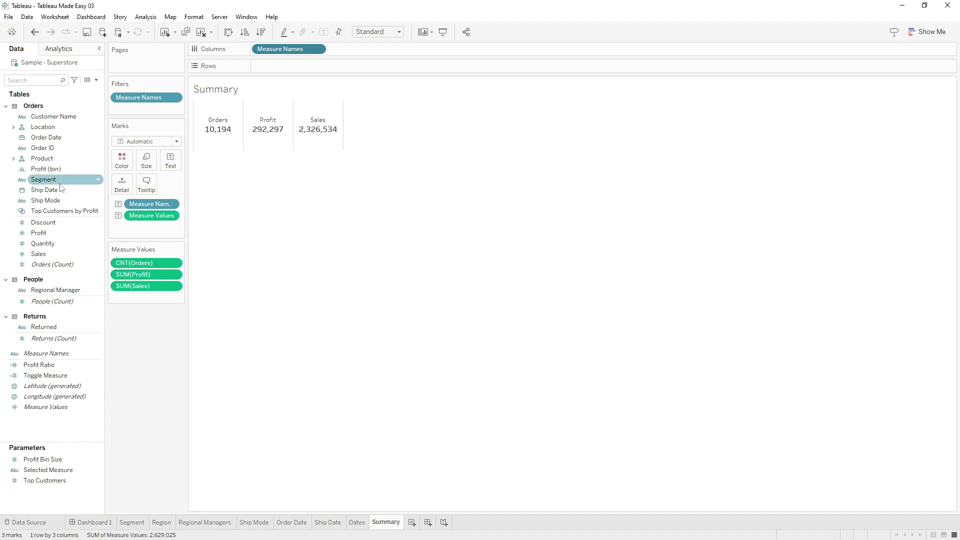
- Edit the Toggle Measure formula so its first condition compares Selected Measure with "Orders"
right_click(65, 379)
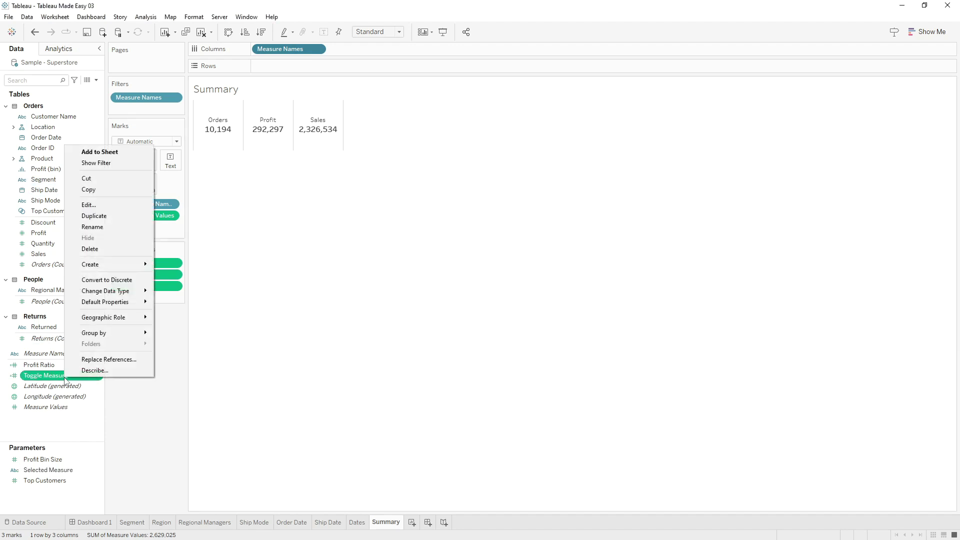
click(109, 205)
click(398, 208)
text(s)
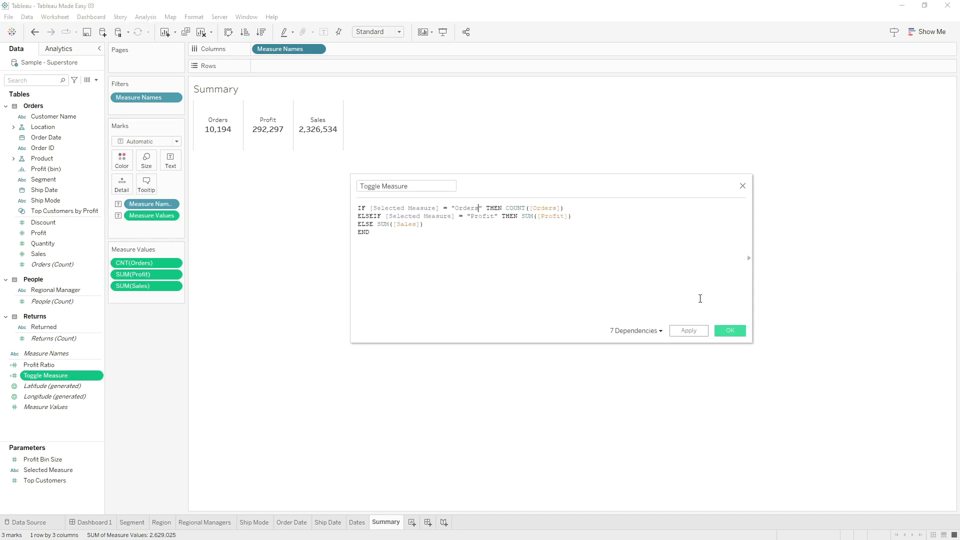
click(731, 331)
- Test the charts on Dashboard 1 by selecting the Sales, Profit and Orders summary figures, and undo the last selection
click(92, 523)
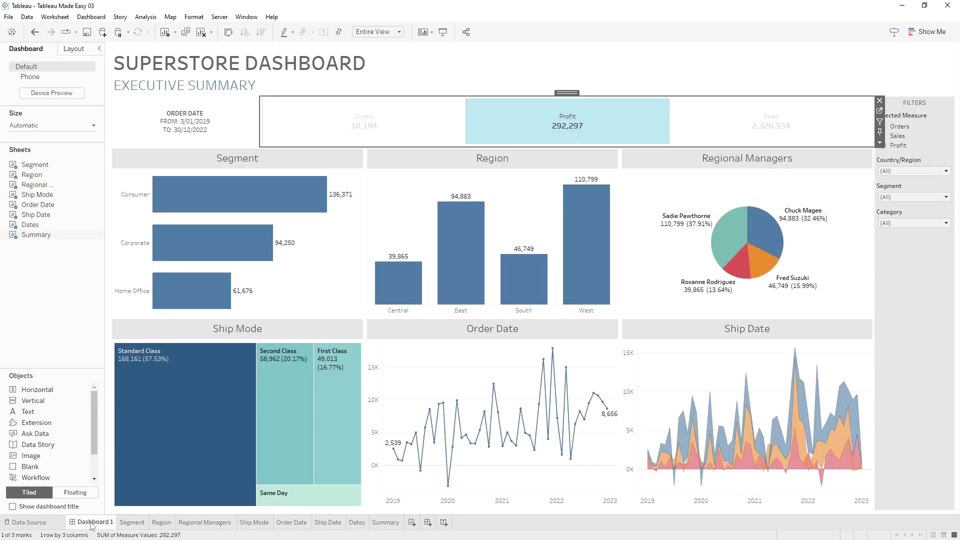
click(796, 141)
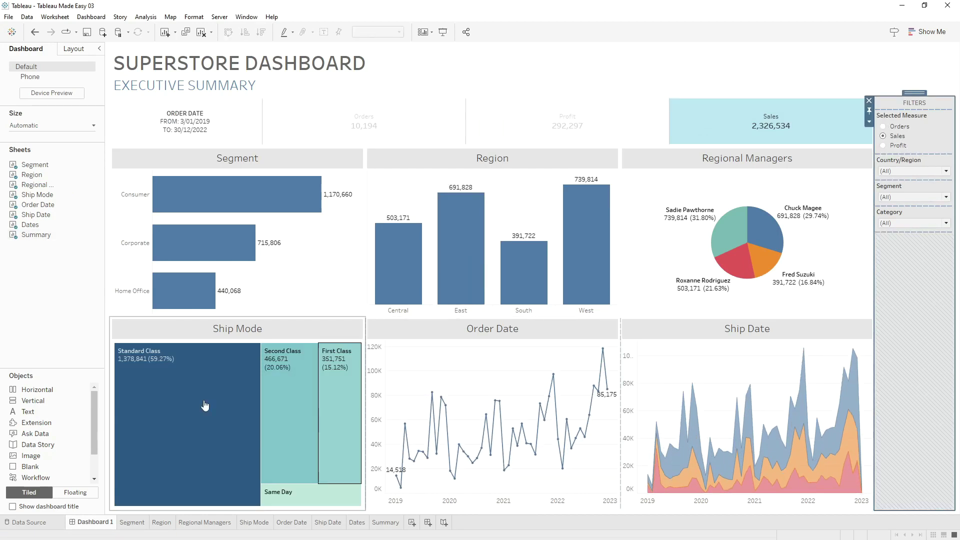
click(562, 125)
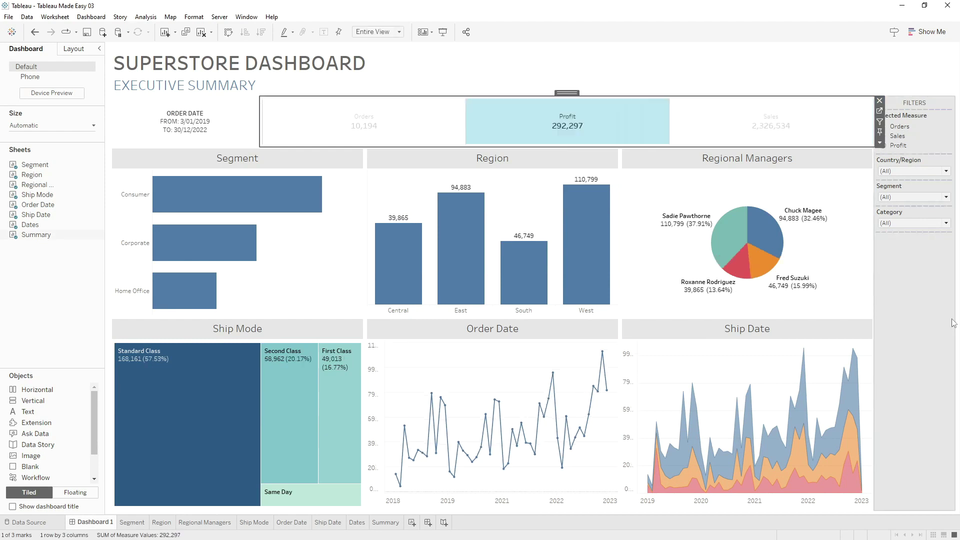
click(421, 137)
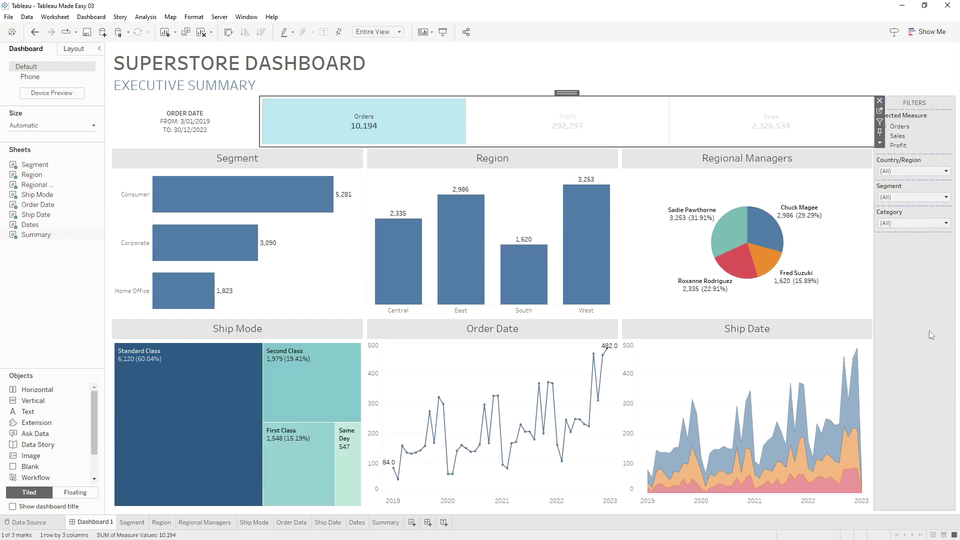
click(682, 135)
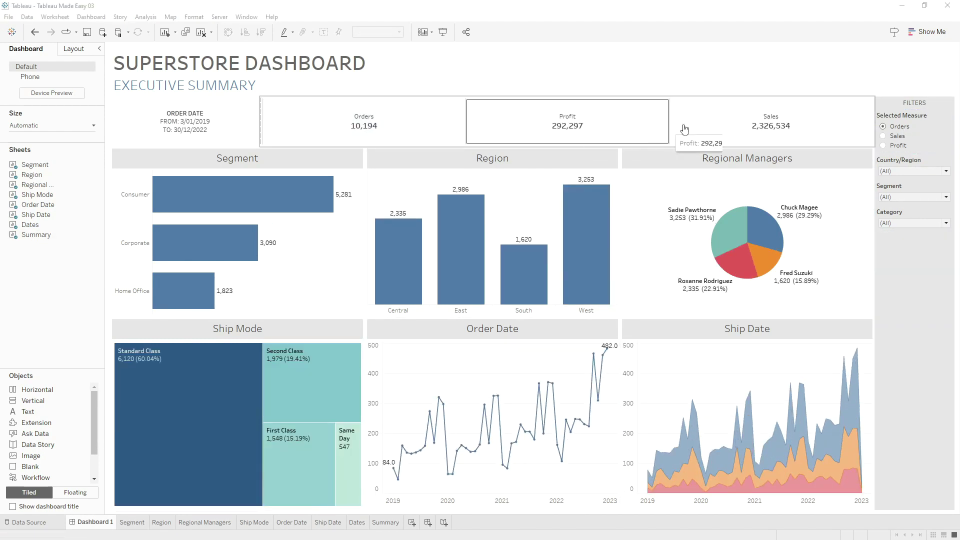
click(784, 138)
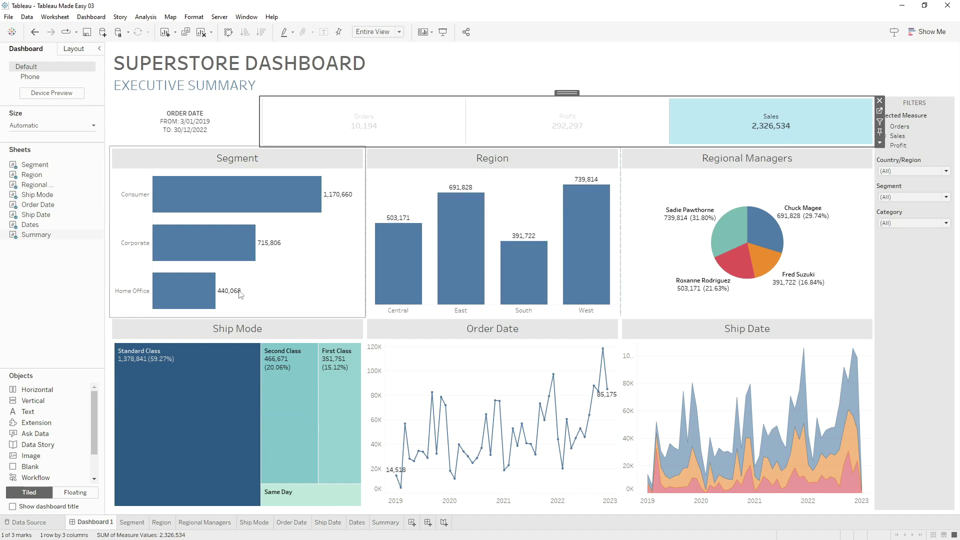
click(565, 126)
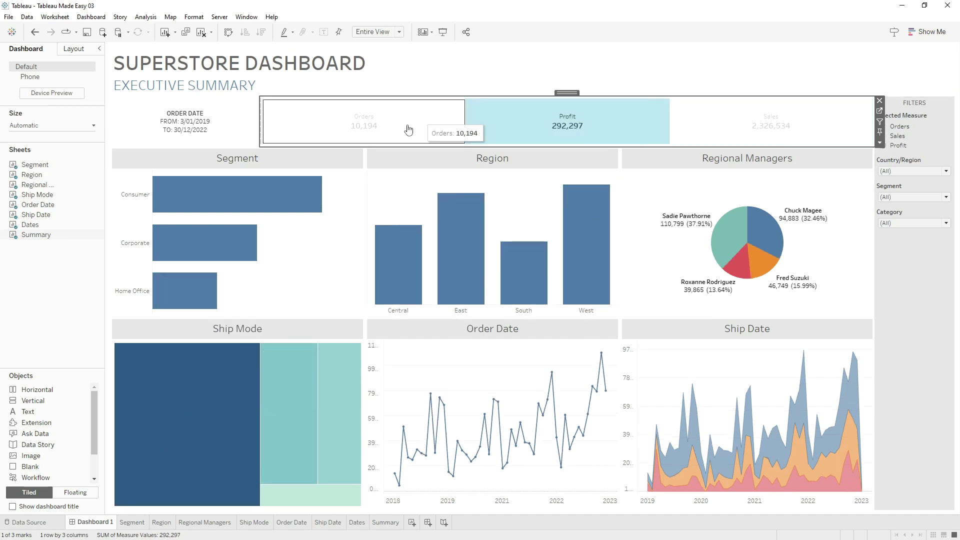
click(409, 129)
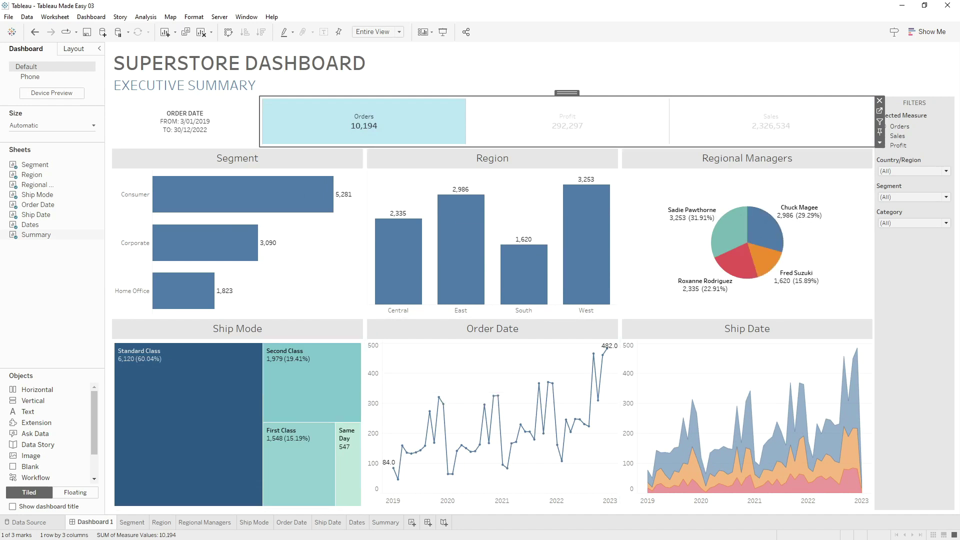
key(ctrl+z)
click(133, 522)
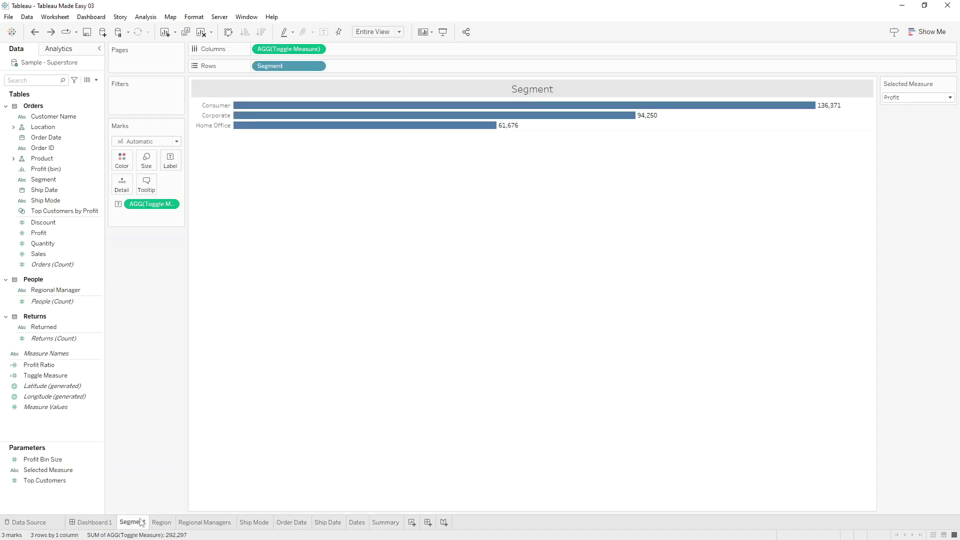
click(96, 81)
click(75, 89)
key(ctrl+v)
double_click(426, 186)
text(T)
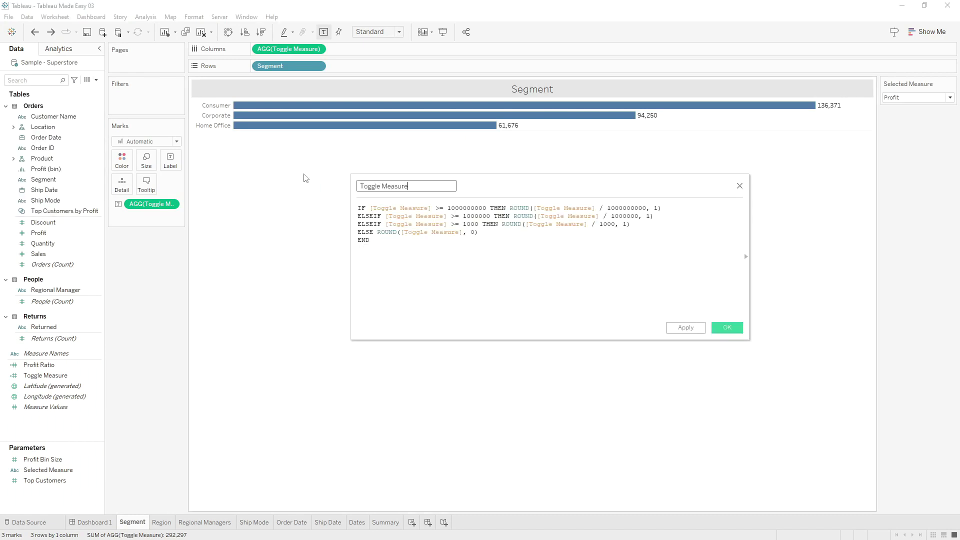
click(433, 247)
double_click(427, 208)
double_click(466, 208)
drag(601, 211, 640, 208)
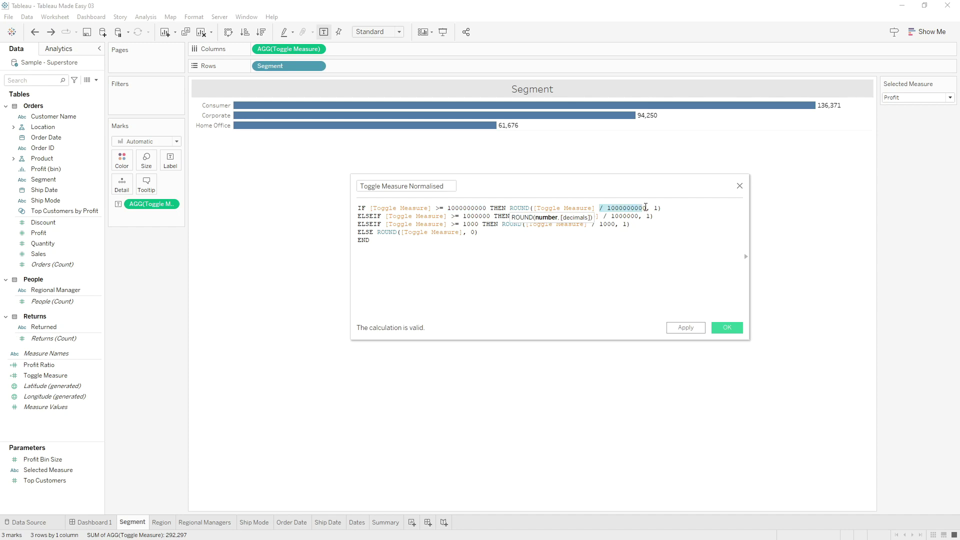
click(727, 328)
- Replace the bar label field on the Segment sheet with Toggle Measure Normalised
drag(80, 386, 158, 202)
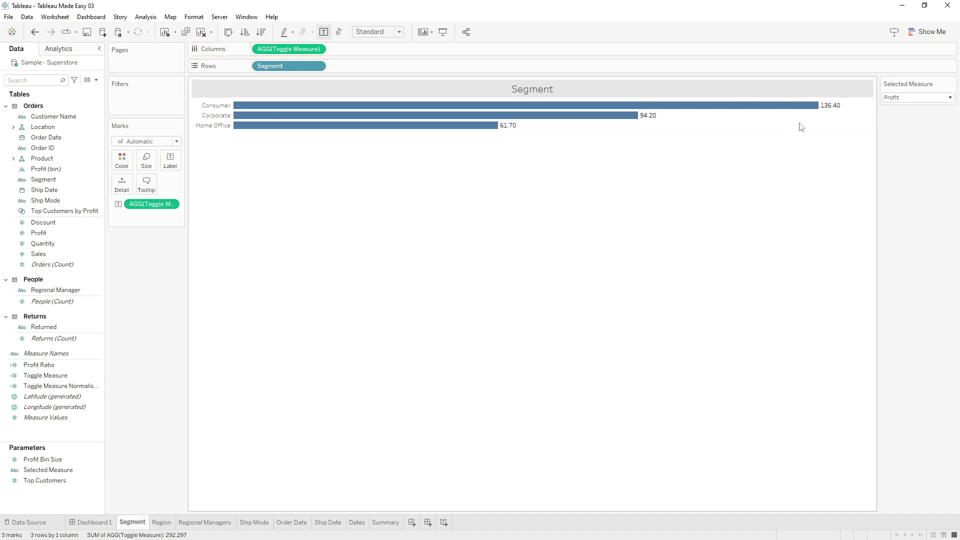
mouse_move(831, 109)
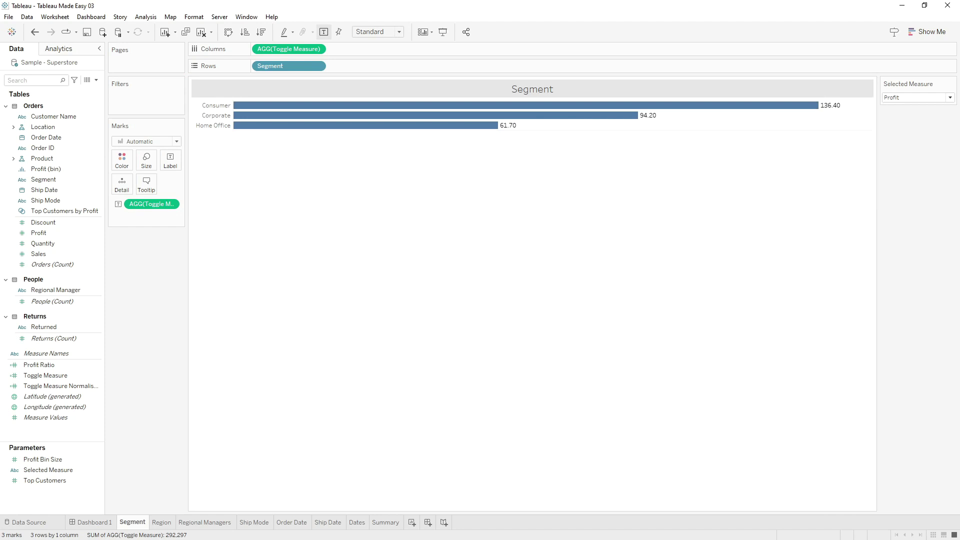
click(97, 82)
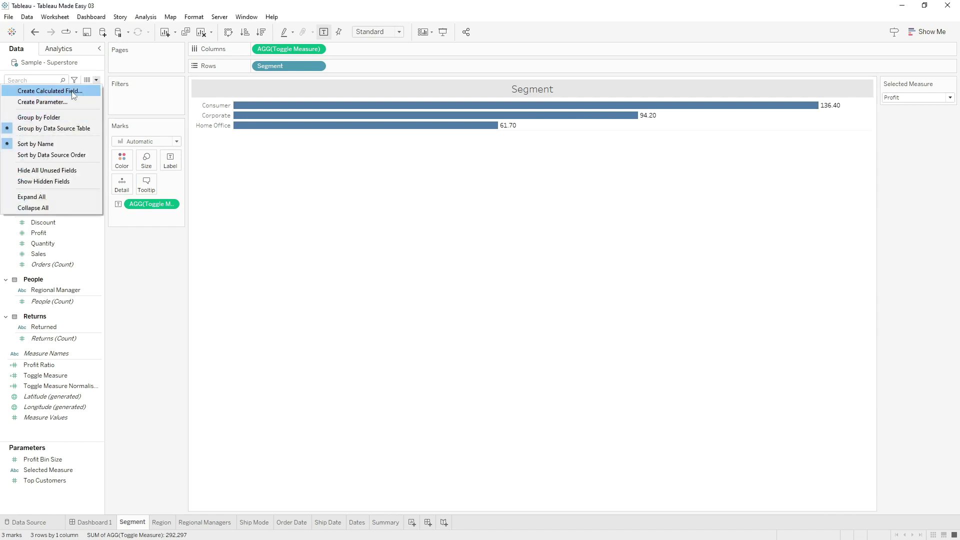
click(30, 90)
key(ctrl+v)
click(426, 186)
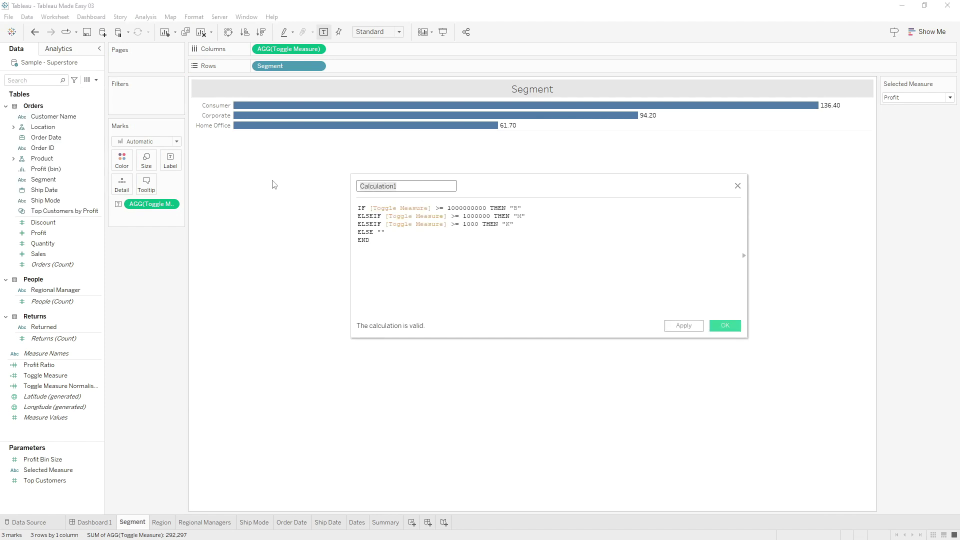
text(TR)
click(400, 208)
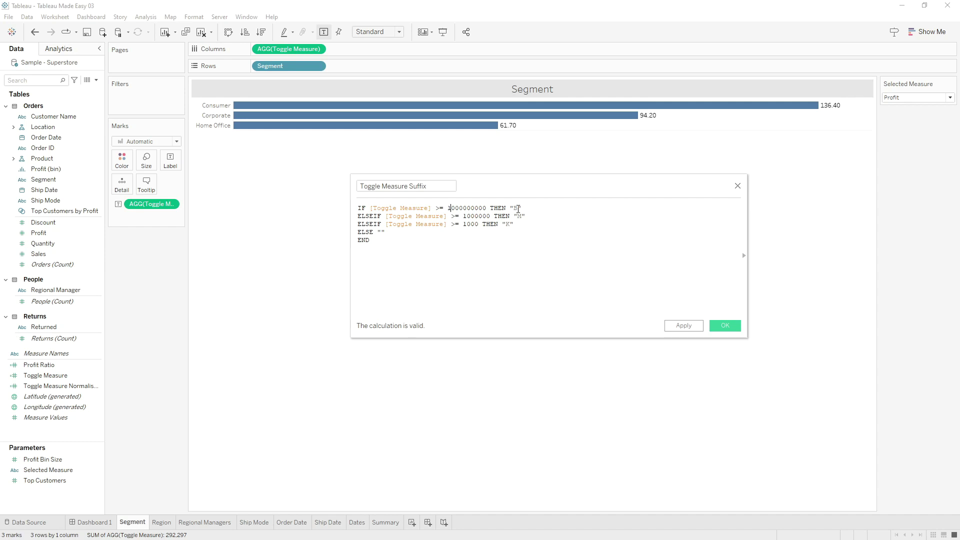
double_click(463, 210)
double_click(487, 216)
double_click(476, 225)
double_click(512, 208)
double_click(507, 224)
click(726, 325)
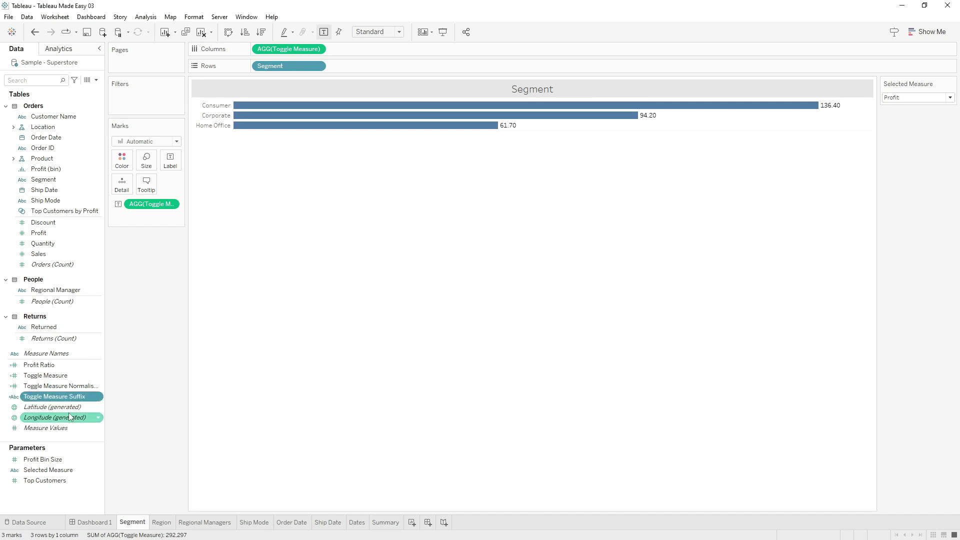
- Add Toggle Measure Suffix to the Segment bar labels, directly after Toggle Measure Normalised on the same line
drag(61, 397, 172, 161)
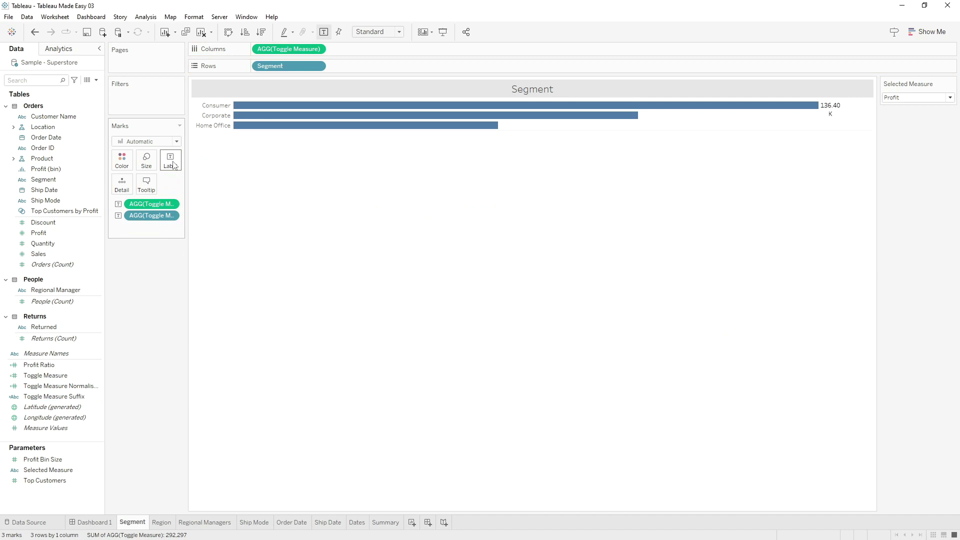
click(171, 161)
click(258, 213)
mouse_move(556, 227)
mouse_down()
mouse_move(418, 229)
mouse_move(544, 218)
mouse_up()
key(ctrl+c)
key(BackSpace)
key(ctrl+v)
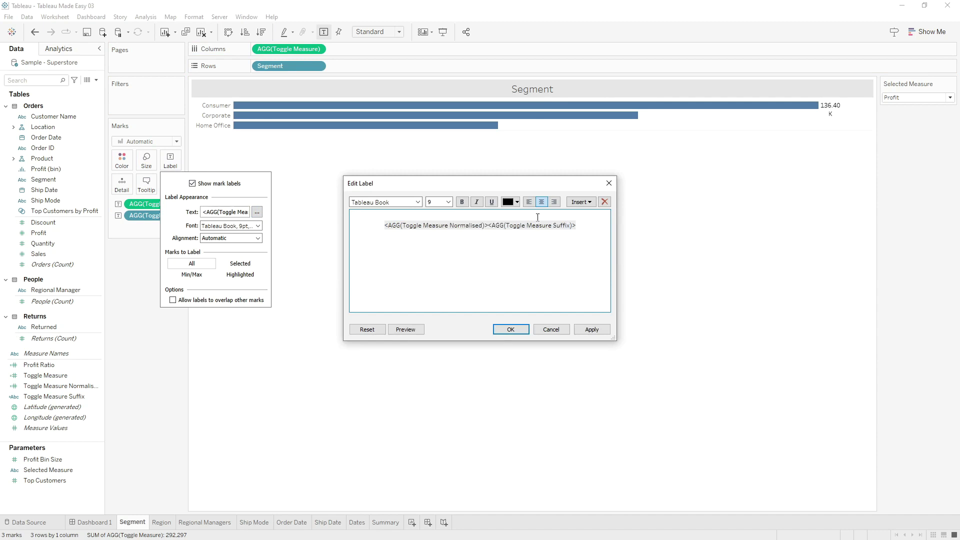
key(Delete)
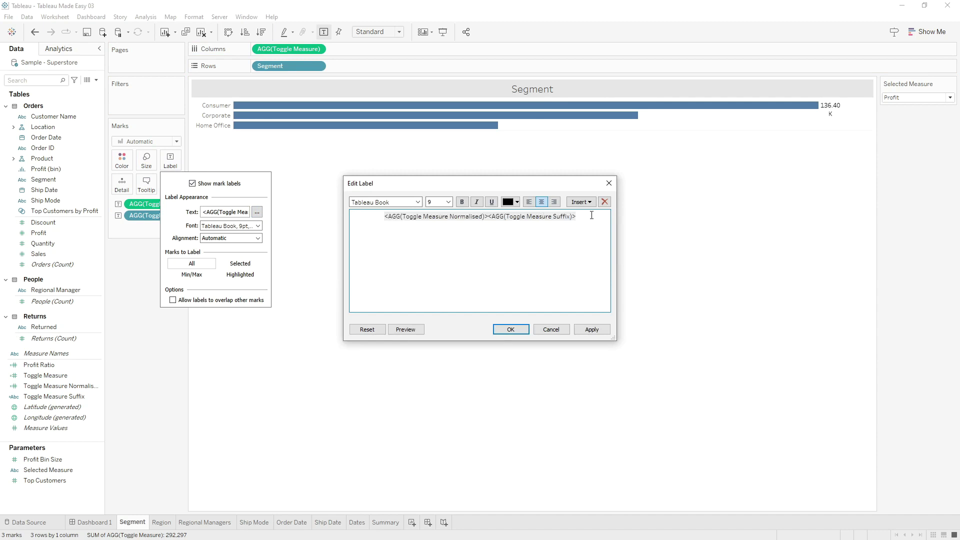
click(510, 329)
click(752, 152)
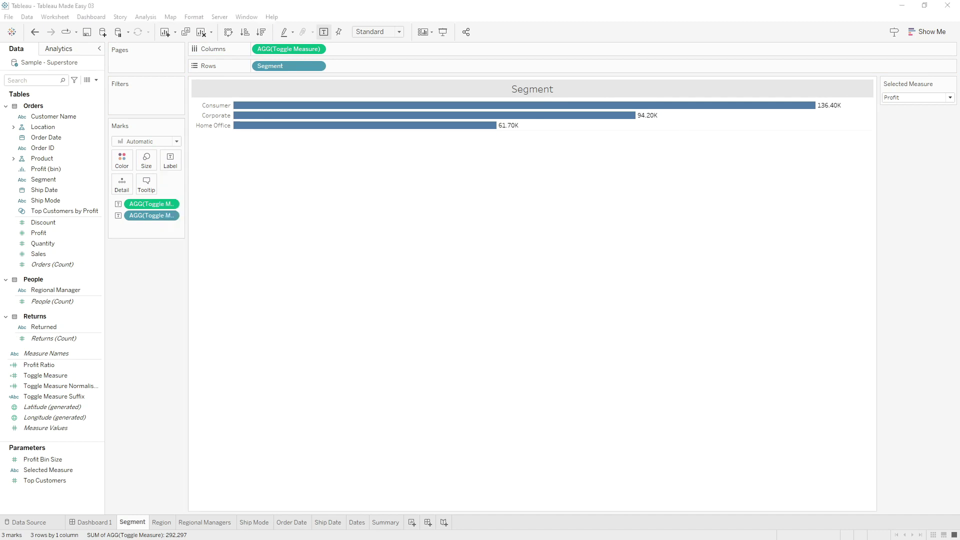
- Create a calculated field, Toggle Measure Prefix, with the formula IF [Selected Measure] = "Orders" THEN "" ELSE "$" END
click(96, 80)
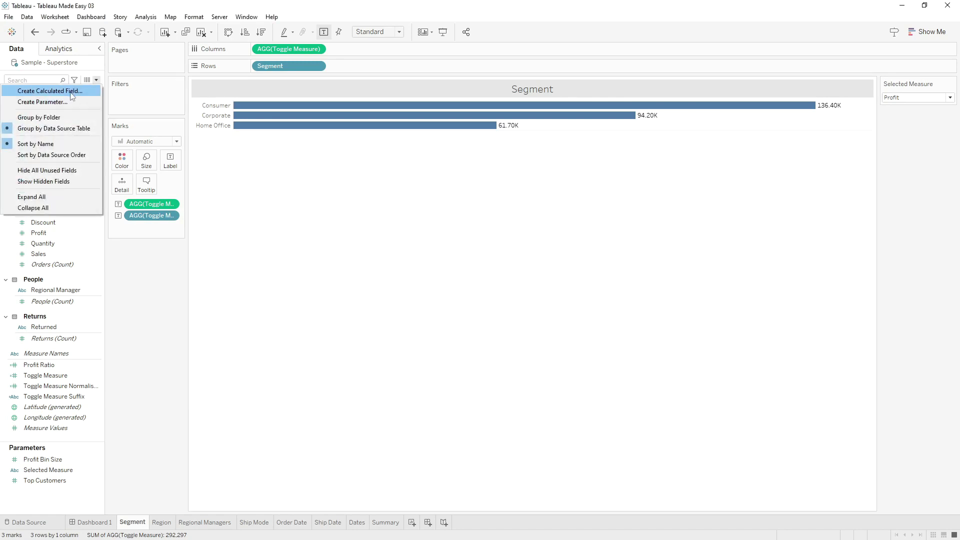
click(70, 89)
click(402, 235)
text(IF [Selected Measure] = "Orders" THEN "" ELSE "$" END)
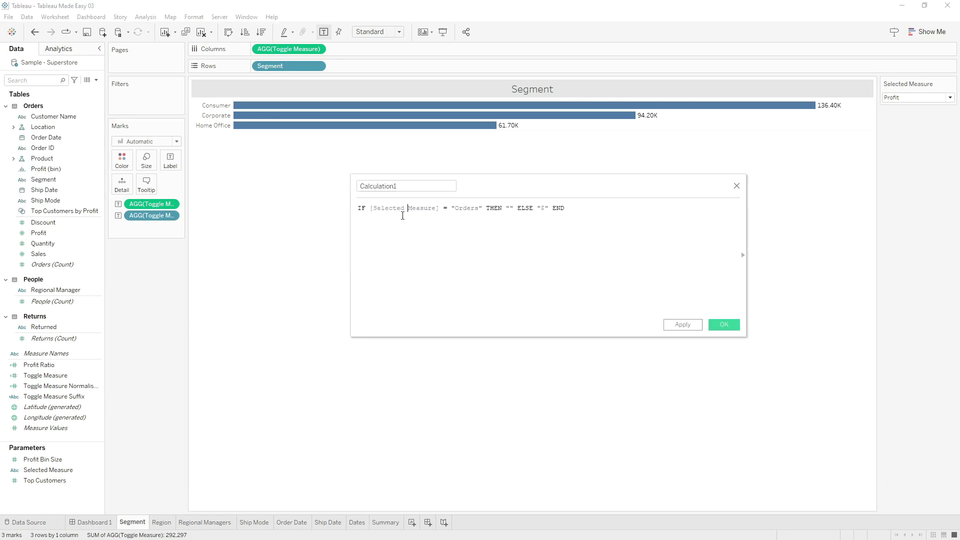
drag(452, 209, 478, 211)
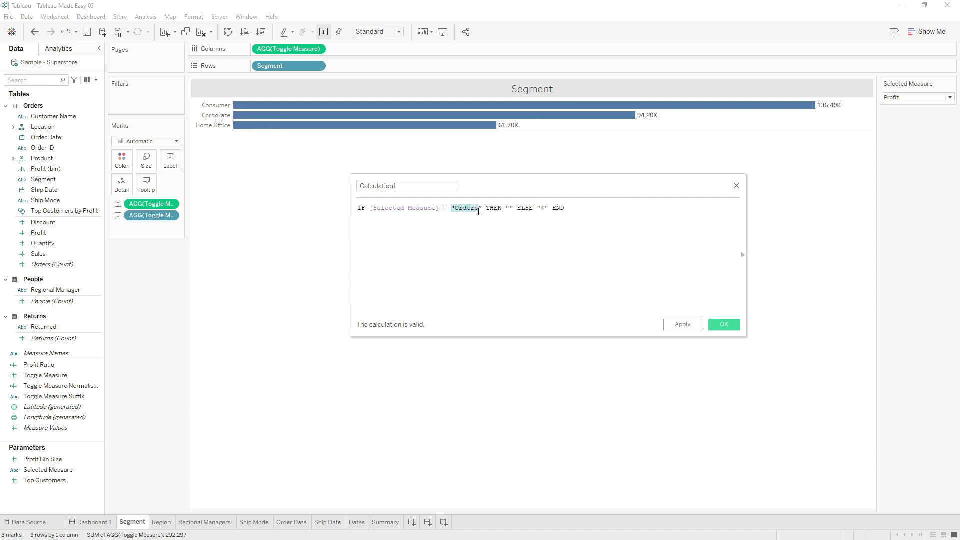
click(510, 208)
double_click(427, 186)
text(Toggle Measure Prefix)
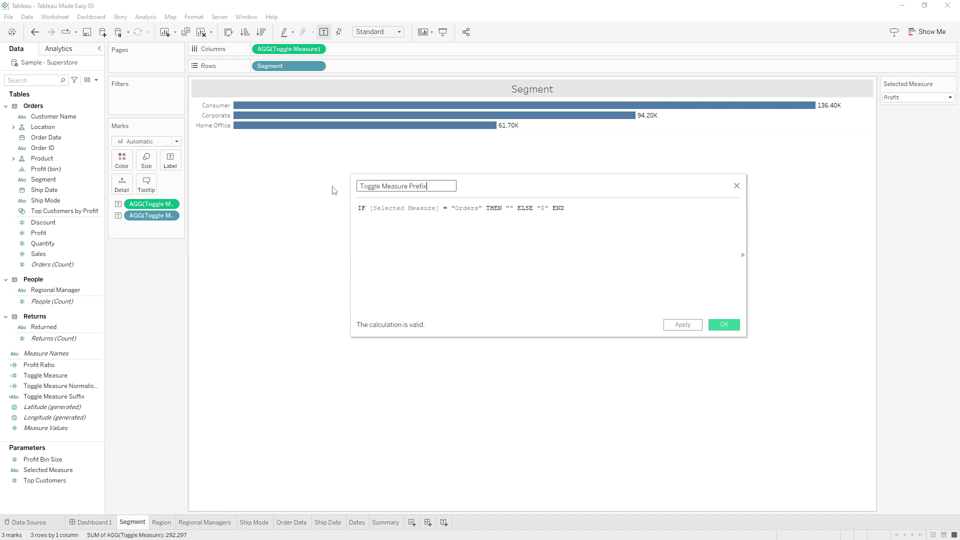
click(730, 325)
- Add Toggle Measure Prefix to the Segment bar labels, directly before the normalised value on the same line
drag(60, 354, 170, 160)
click(170, 160)
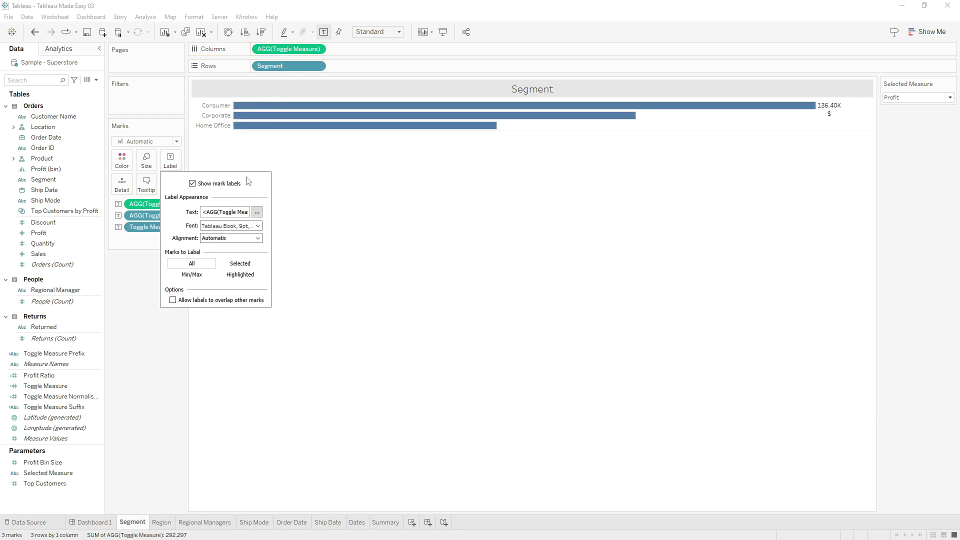
click(257, 212)
drag(532, 230, 403, 223)
key(ctrl+c)
key(BackSpace)
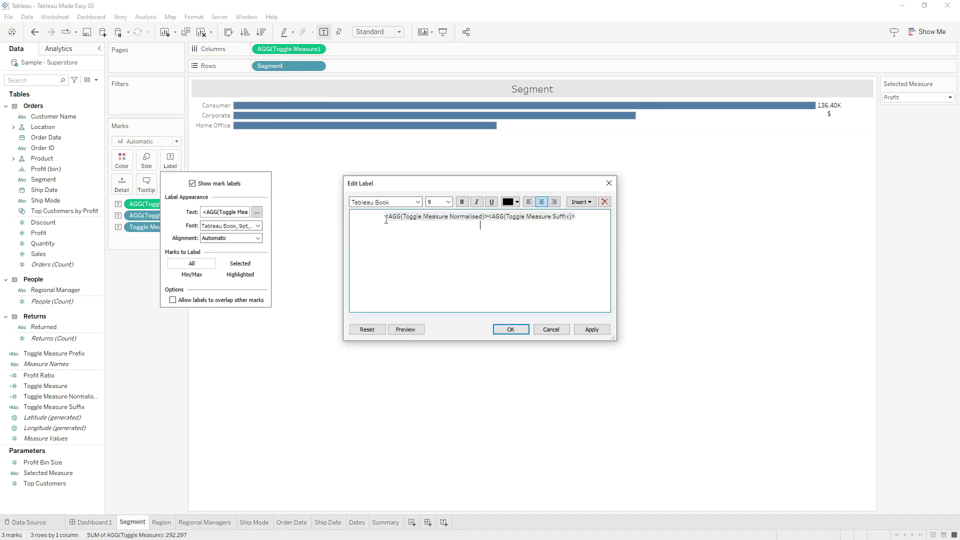
key(ctrl+v)
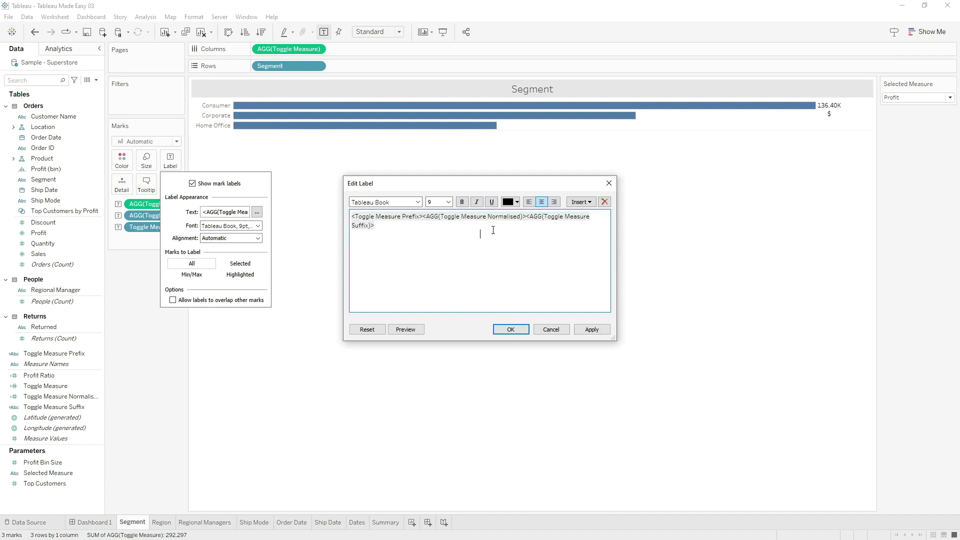
click(518, 330)
- Check the Segment bar labels with different Selected Measure values, ending on Orders
mouse_move(820, 111)
click(925, 97)
click(926, 105)
click(926, 98)
click(926, 119)
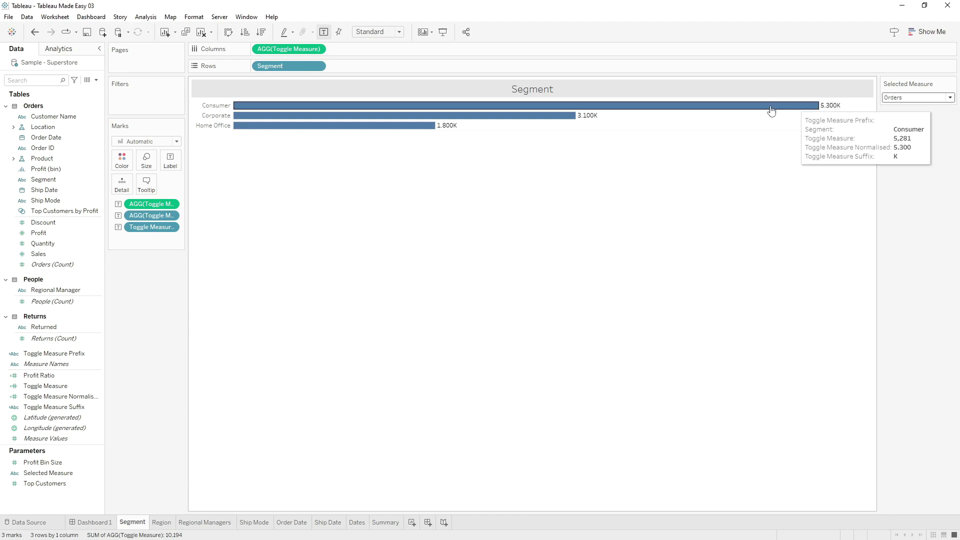
- Set the default number format of Toggle Measure Normalised to Number (Standard)
right_click(77, 397)
mouse_move(154, 323)
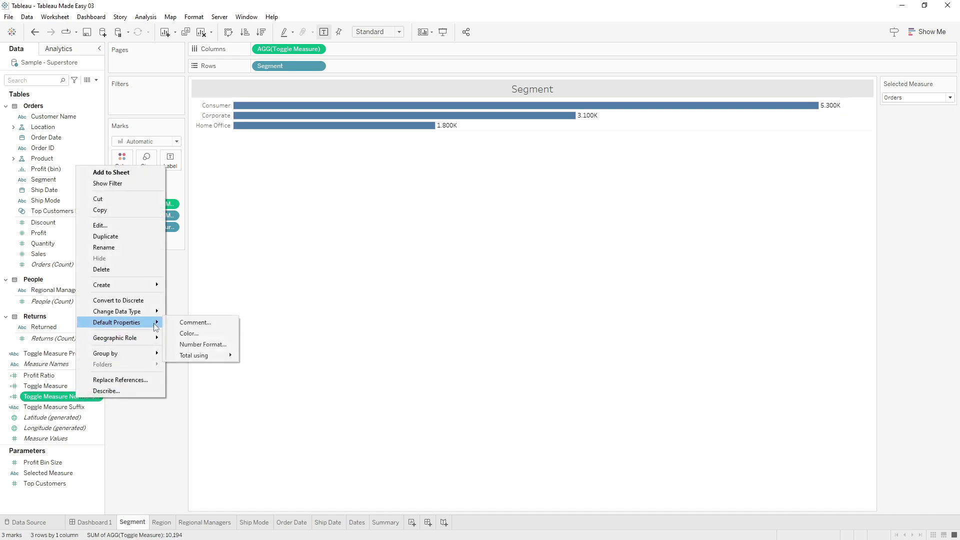
click(203, 346)
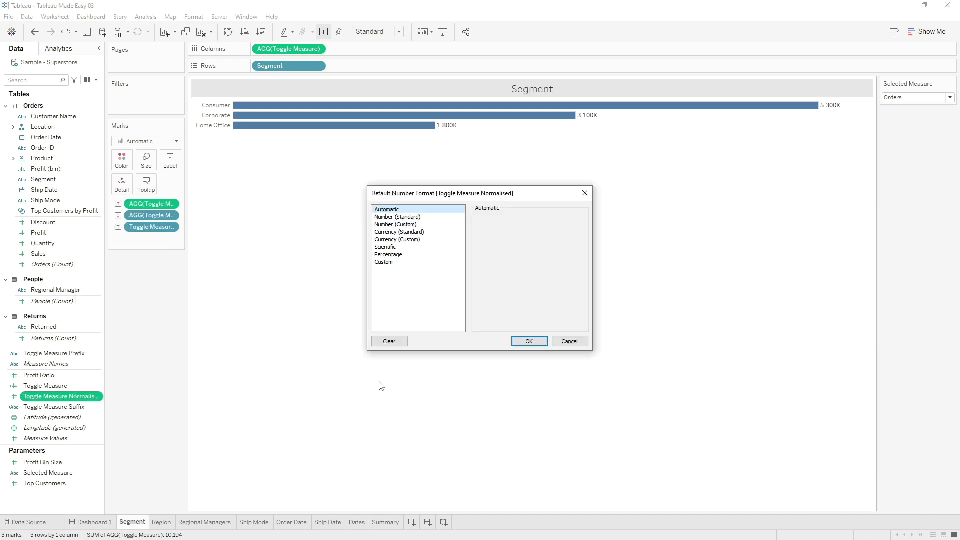
click(457, 217)
click(527, 341)
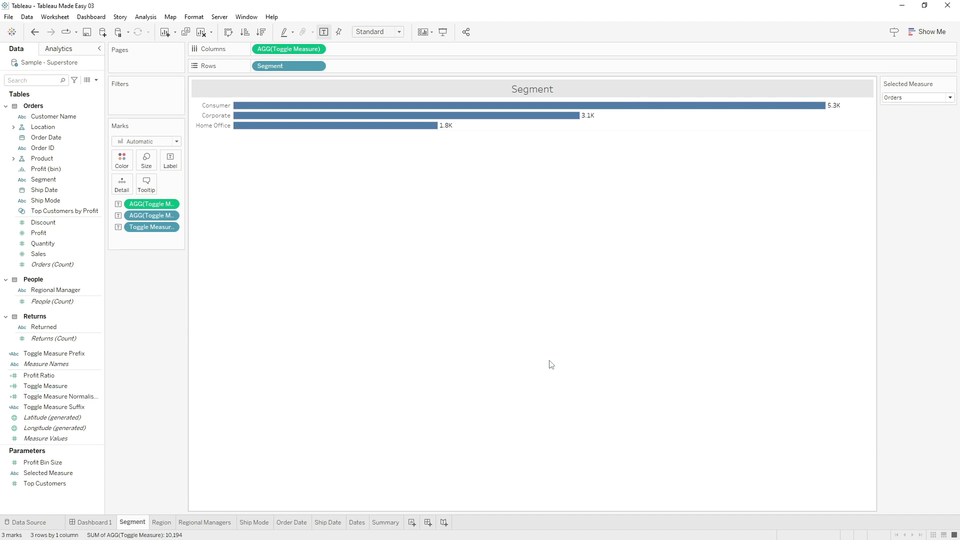
- Label the Region sheet's bars with Toggle Measure Prefix, Toggle Measure Normalised and Toggle Measure Suffix on one line
click(161, 527)
key(ctrl+f)
text(toggle)
click(171, 160)
click(257, 212)
click(518, 339)
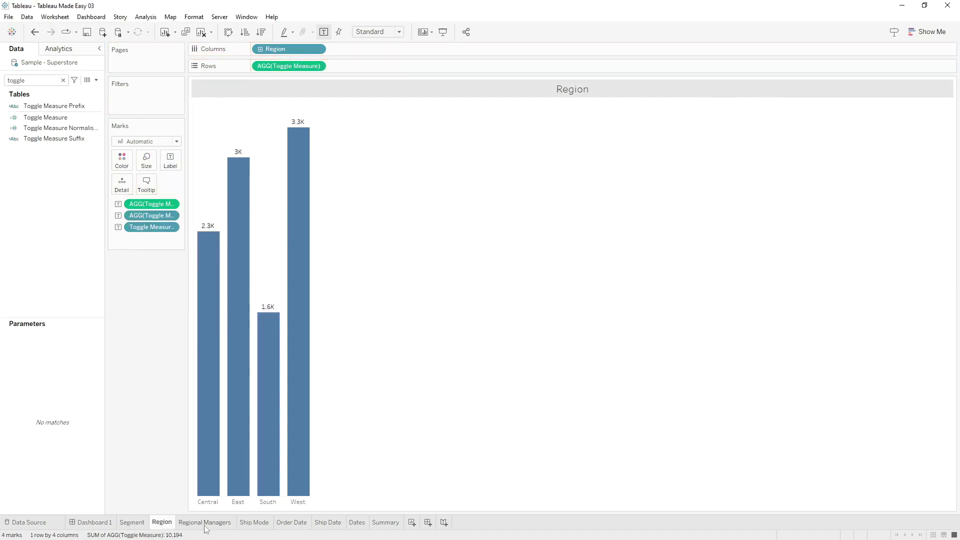
- Replace the measure label on the Regional Managers pie with Toggle Measure Prefix, Normalised and Suffix, arranged together on one line
click(206, 525)
drag(60, 128, 152, 261)
drag(55, 139, 170, 160)
drag(54, 106, 170, 160)
click(170, 160)
click(257, 213)
drag(525, 251, 436, 251)
click(510, 328)
- Change the Ship Mode treemap labels to show Toggle Measure Prefix, Normalised and Suffix together, followed by the percentage
click(248, 526)
drag(54, 138, 170, 162)
click(170, 160)
click(257, 213)
click(507, 329)
- Label the Order Date line chart with Toggle Measure Prefix, Normalised and Suffix joined on one line
click(292, 523)
click(170, 160)
click(190, 290)
drag(60, 128, 151, 204)
click(171, 160)
click(257, 212)
click(510, 330)
- Test the labels on Dashboard 1 by selecting the Profit, Orders and Sales summary figures in turn
click(329, 522)
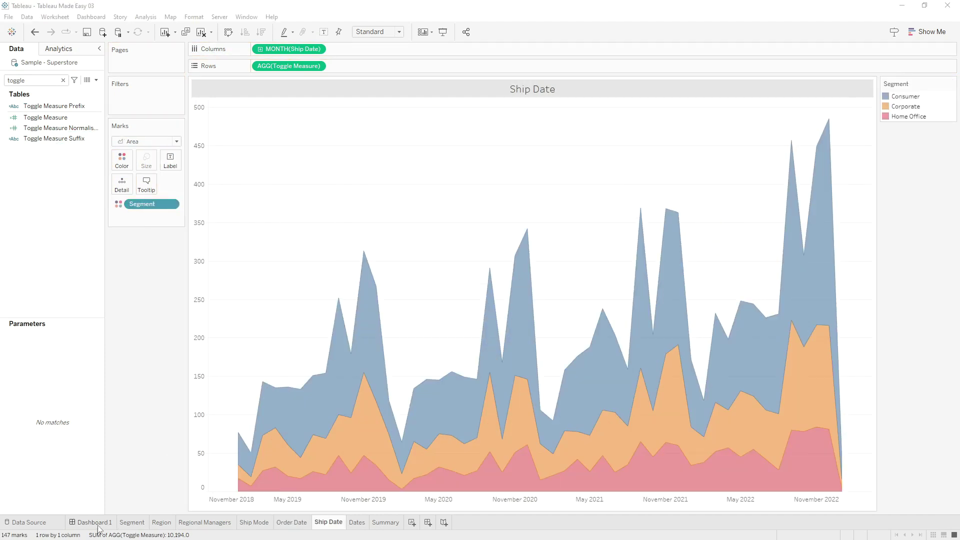
click(98, 524)
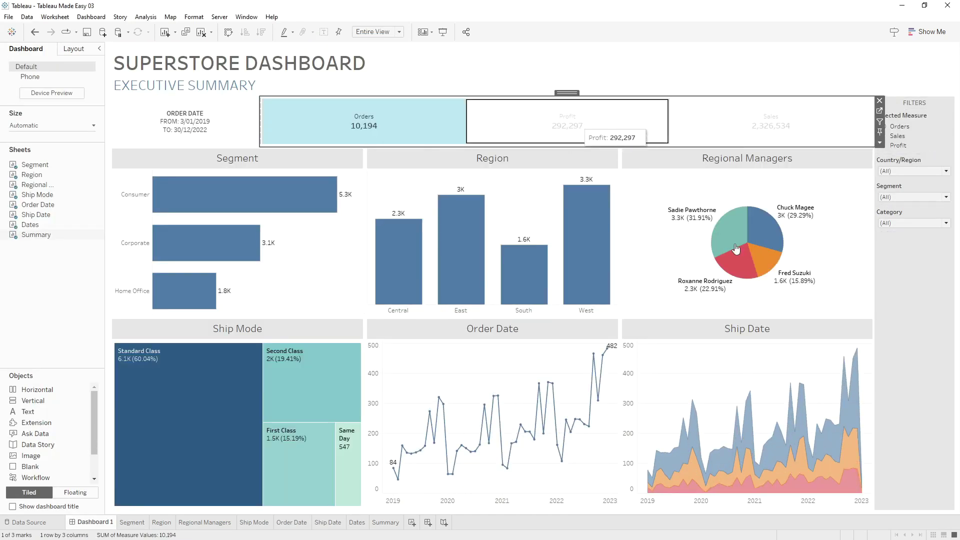
click(579, 126)
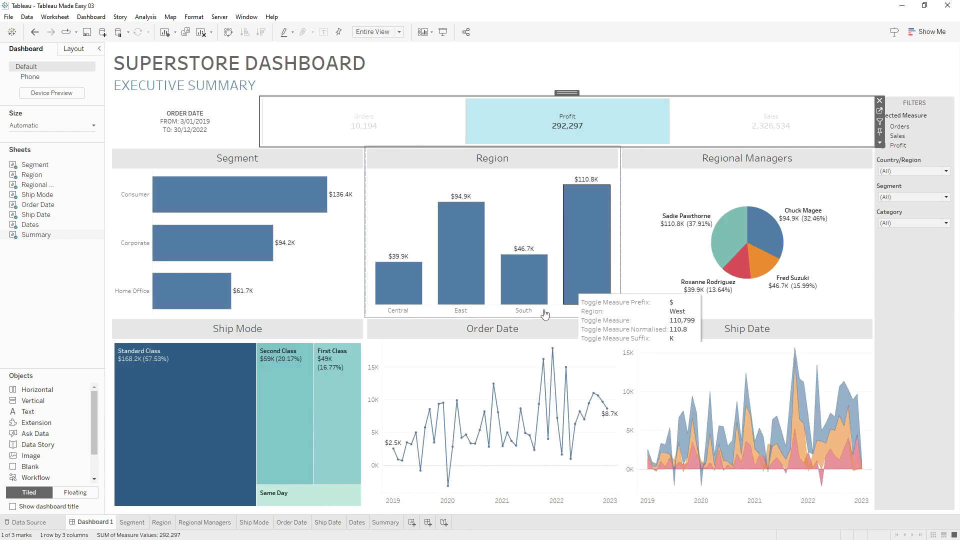
click(395, 131)
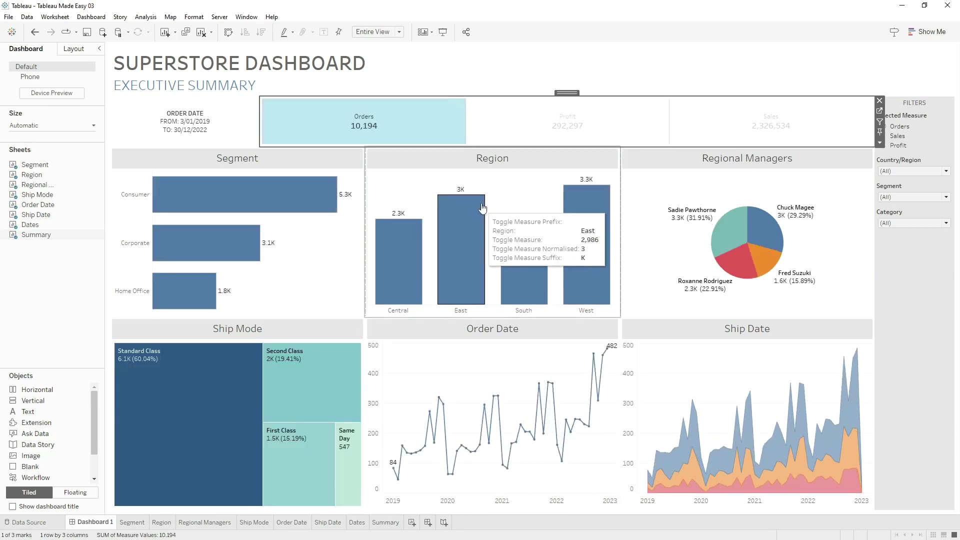
click(734, 129)
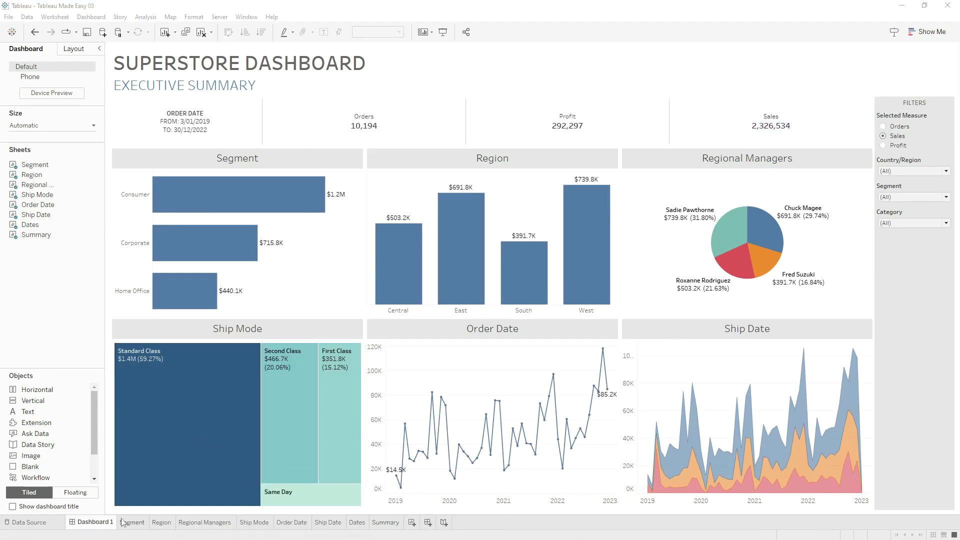
- Filter the Segment sheet by exact Order Date with the range 3/01/2019 to 30/12/2022, and show the filter control
click(124, 522)
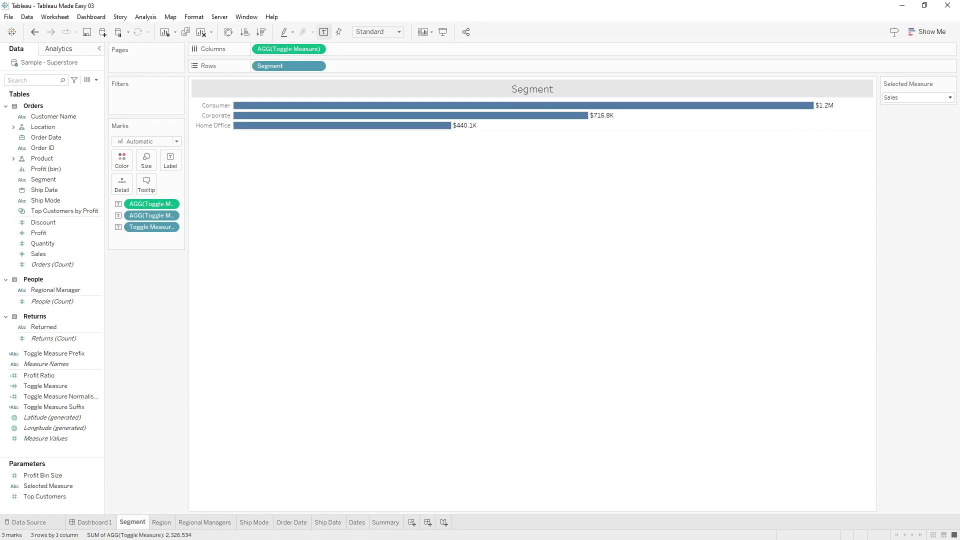
right_click(62, 142)
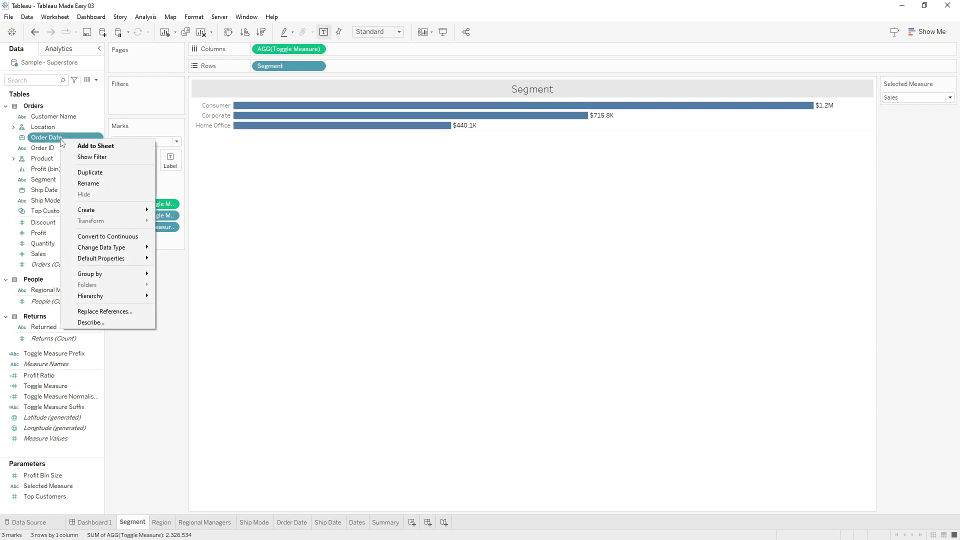
click(90, 156)
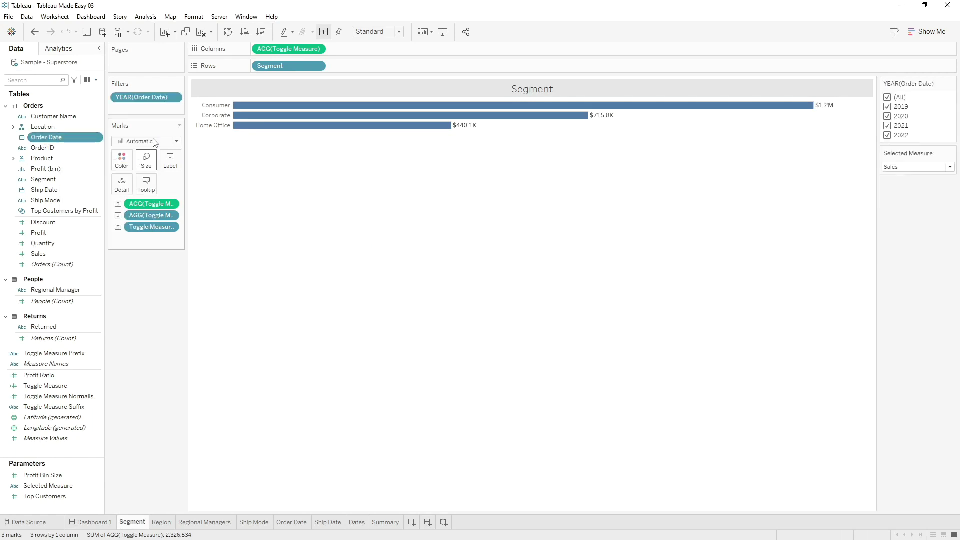
right_click(159, 99)
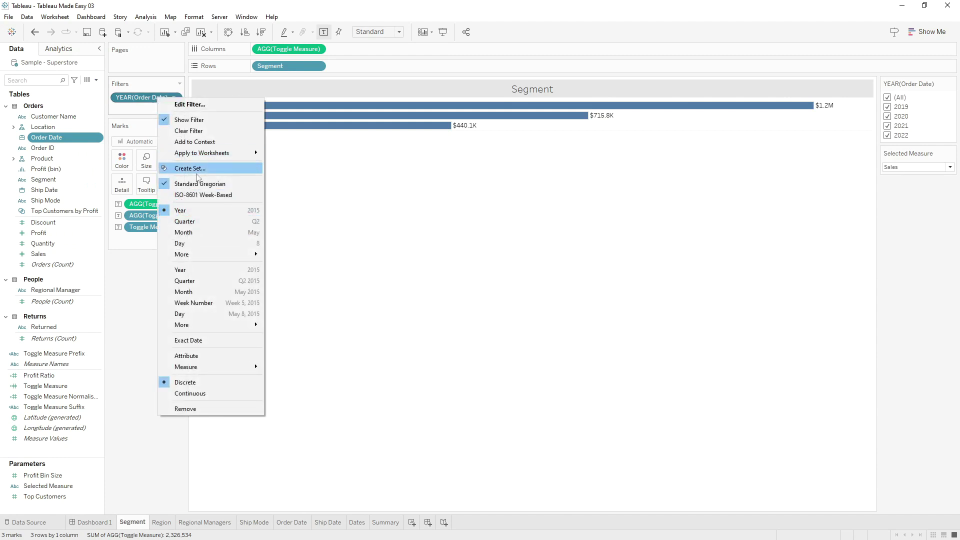
click(199, 341)
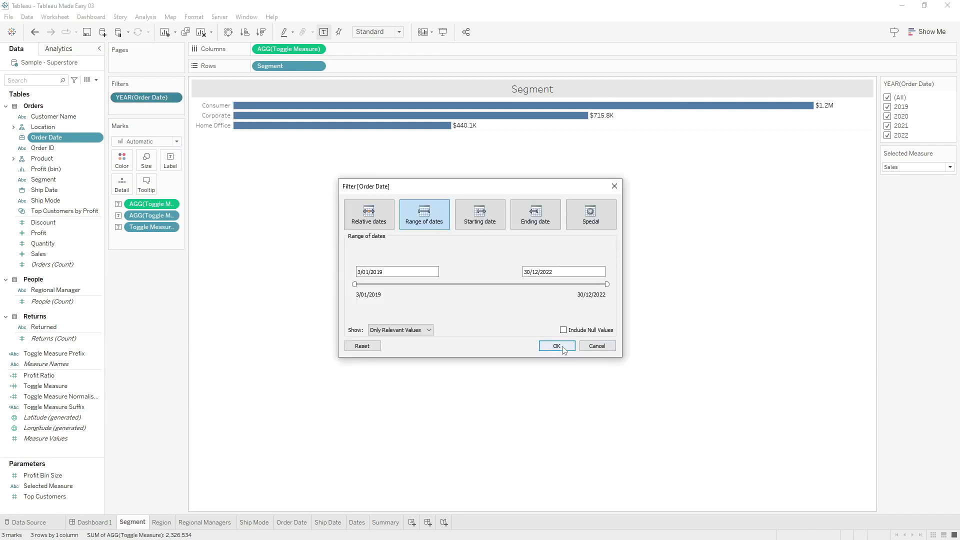
click(562, 347)
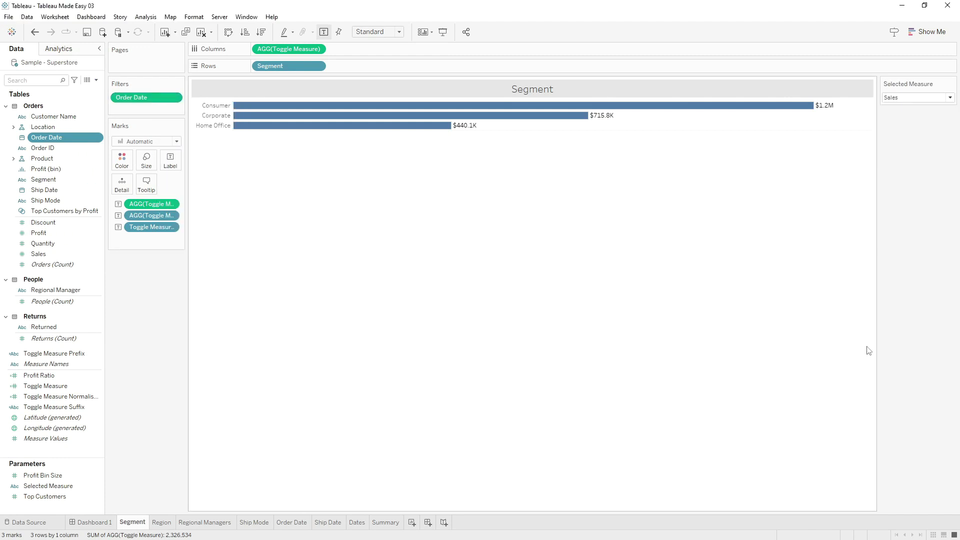
right_click(151, 102)
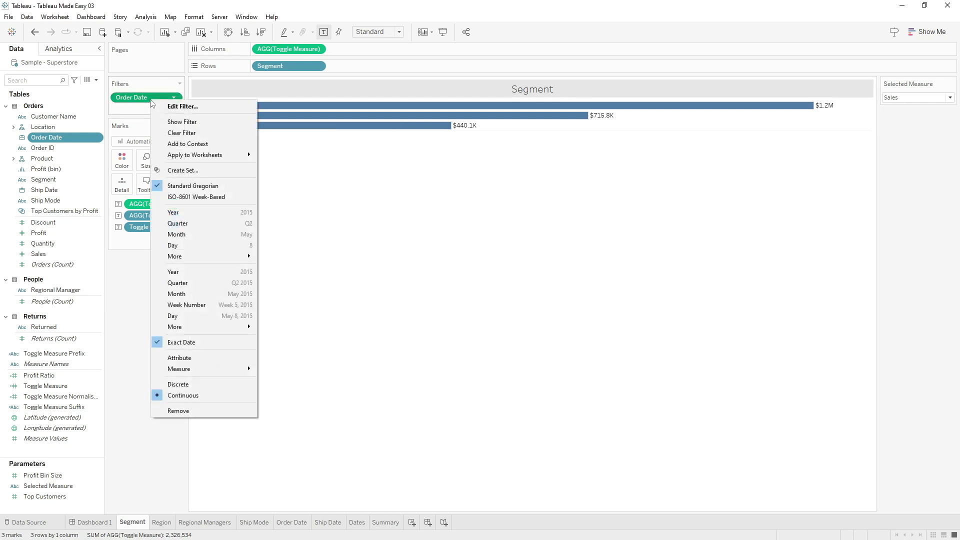
click(199, 122)
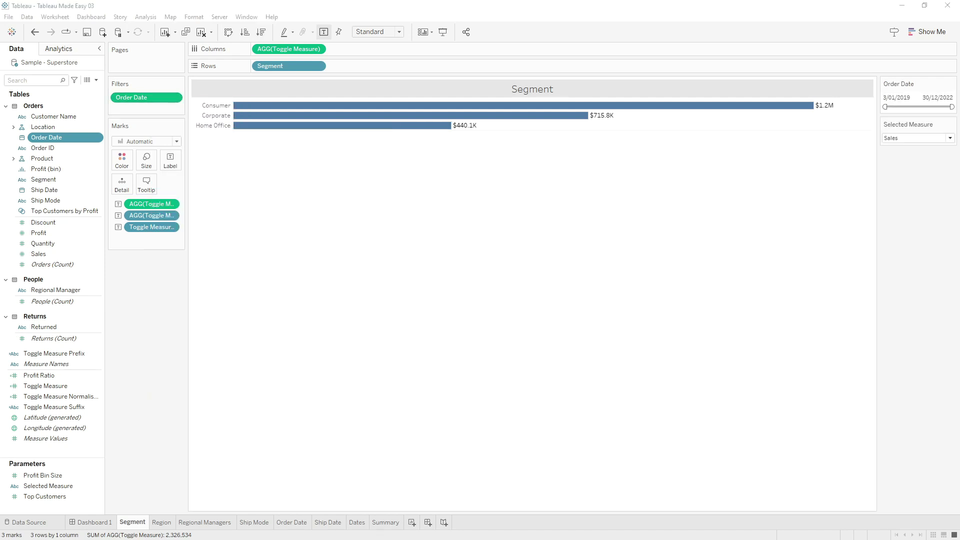
- Set the start of the Segment sheet's Order Date filter range to 17/06/2020
click(892, 99)
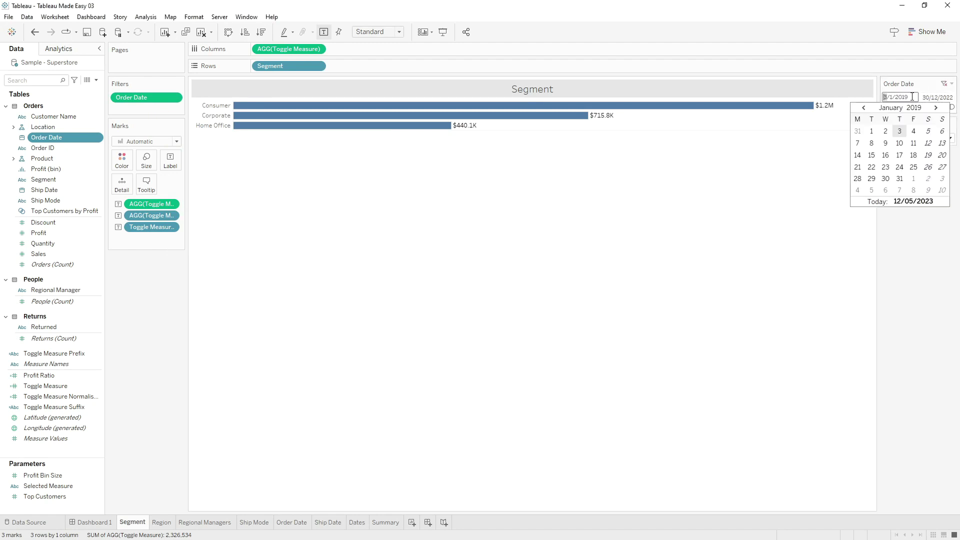
click(918, 259)
drag(884, 107, 909, 107)
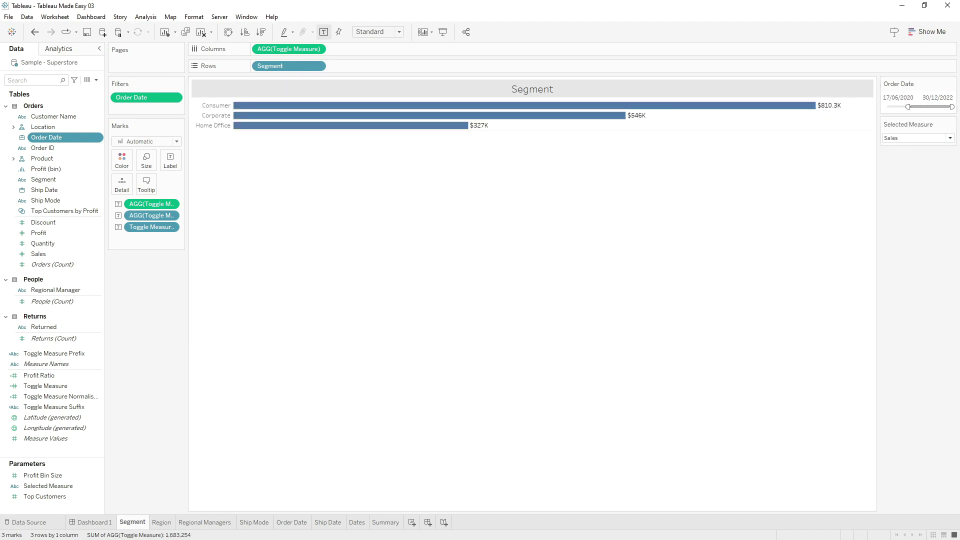
- Switch the Segment sheet's Order Date filter to a relative date, browse its period types and set it to this year
click(952, 83)
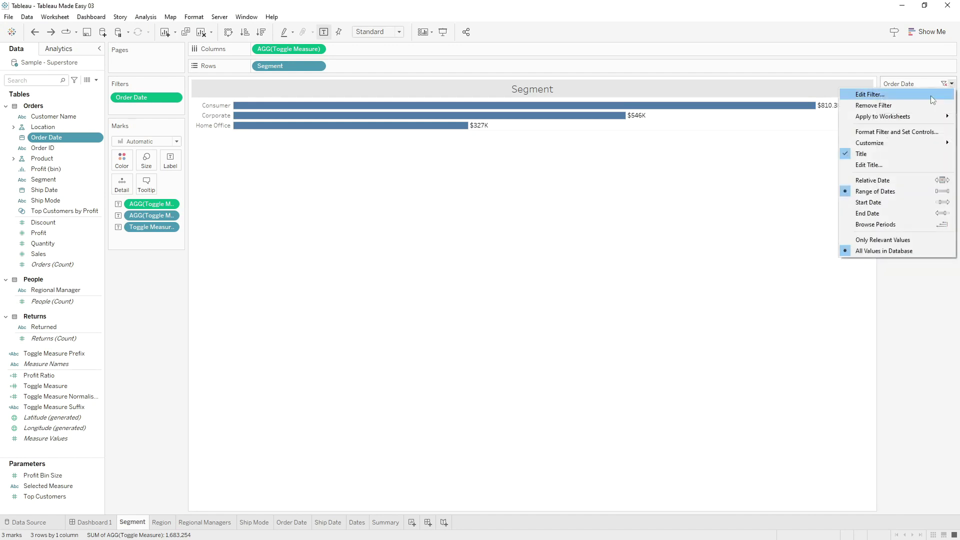
click(893, 181)
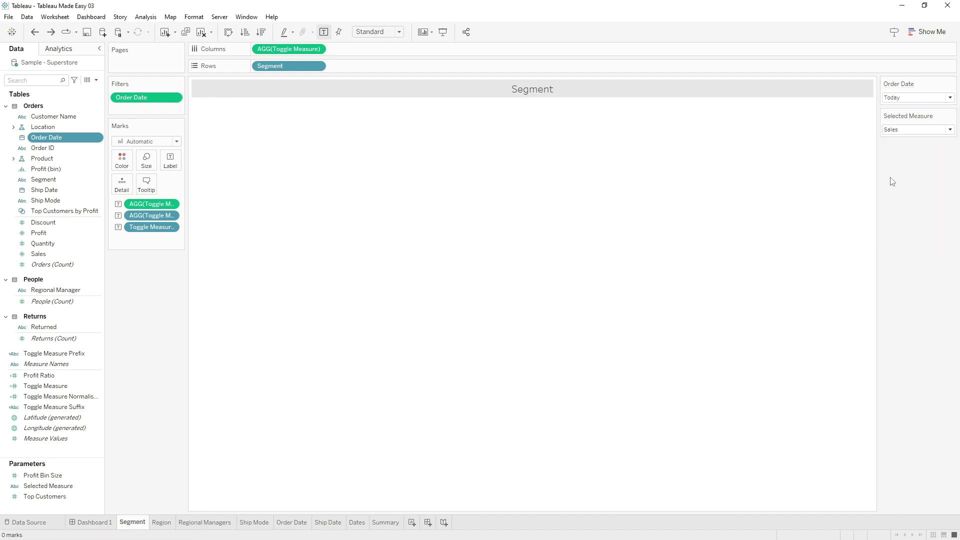
click(928, 102)
click(885, 114)
click(842, 114)
click(796, 114)
click(751, 114)
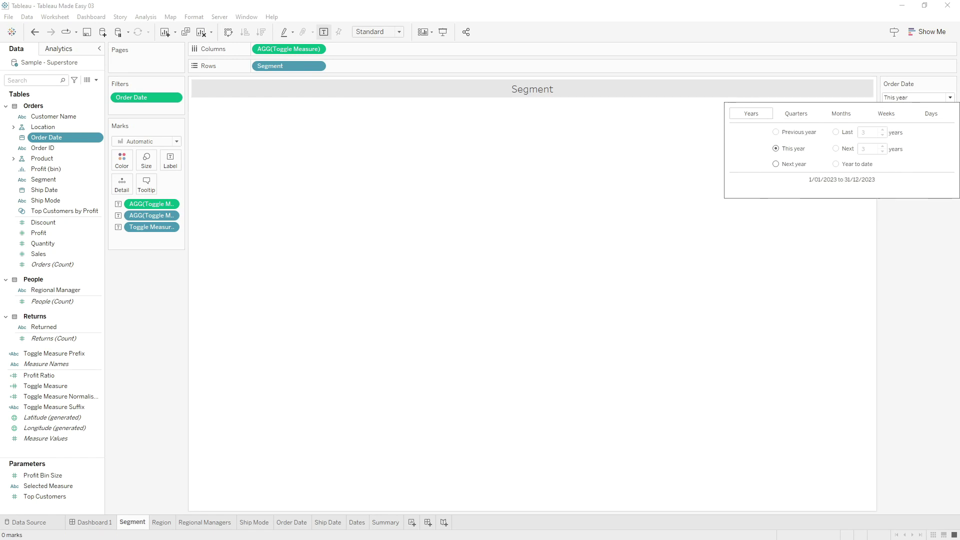
click(562, 428)
click(922, 98)
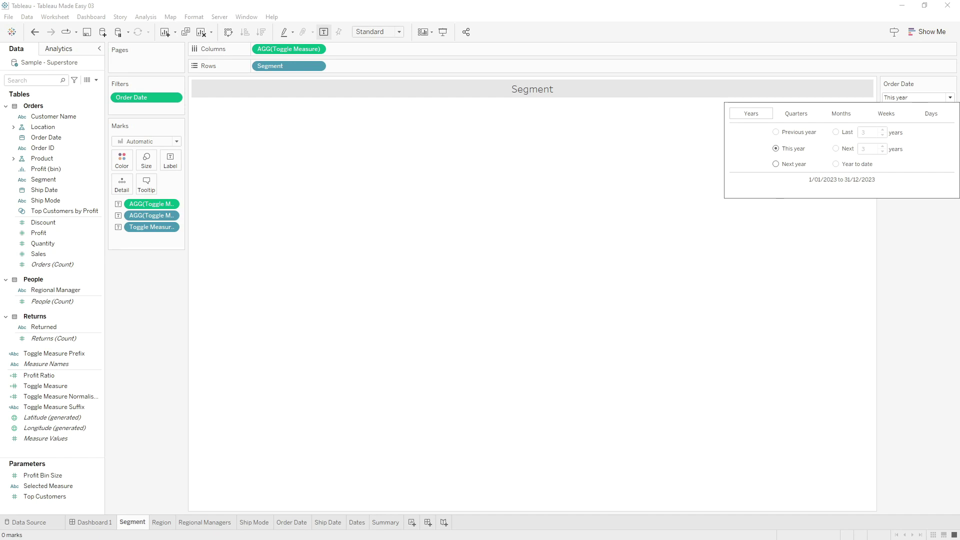
- Create a string parameter named Selected Date Range whose allowable values come from a list
click(96, 80)
click(42, 102)
text(Selected Date Range)
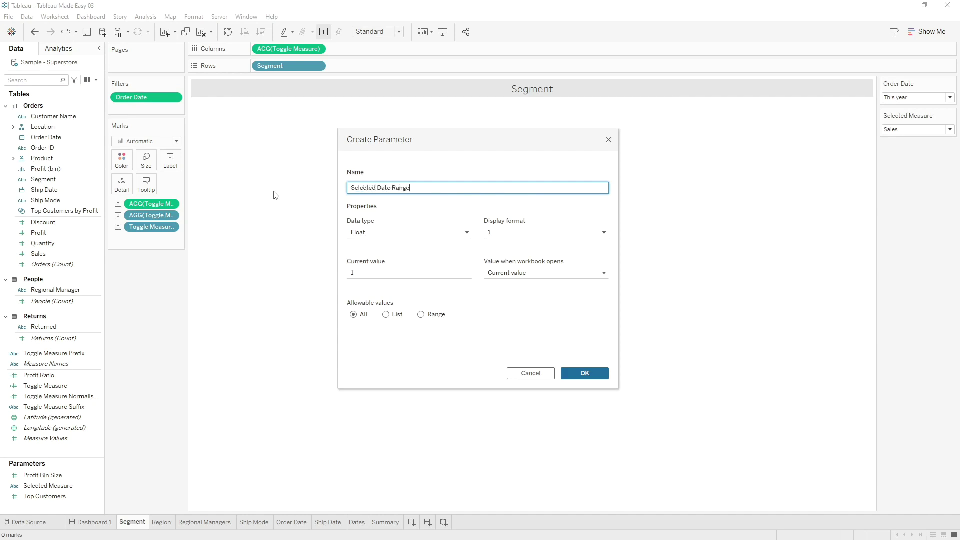
click(411, 233)
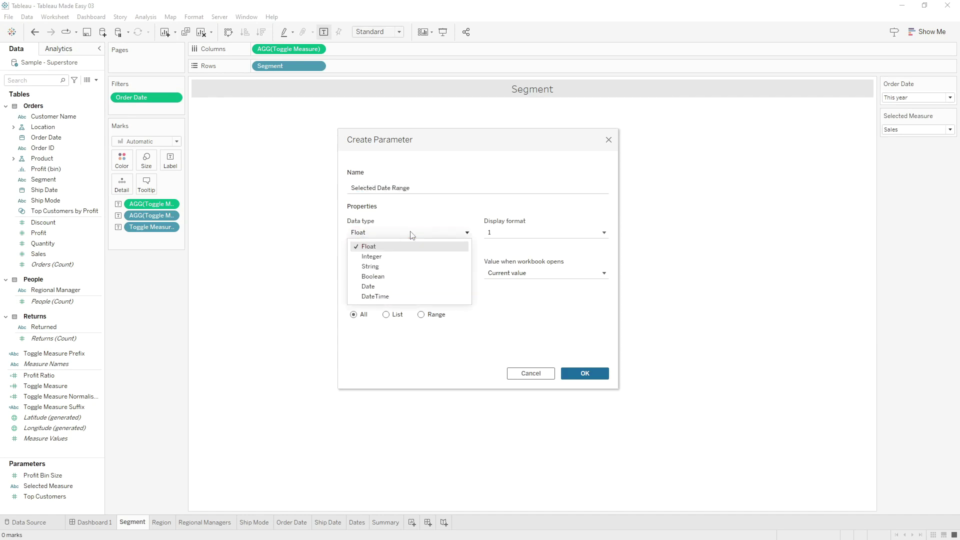
click(395, 266)
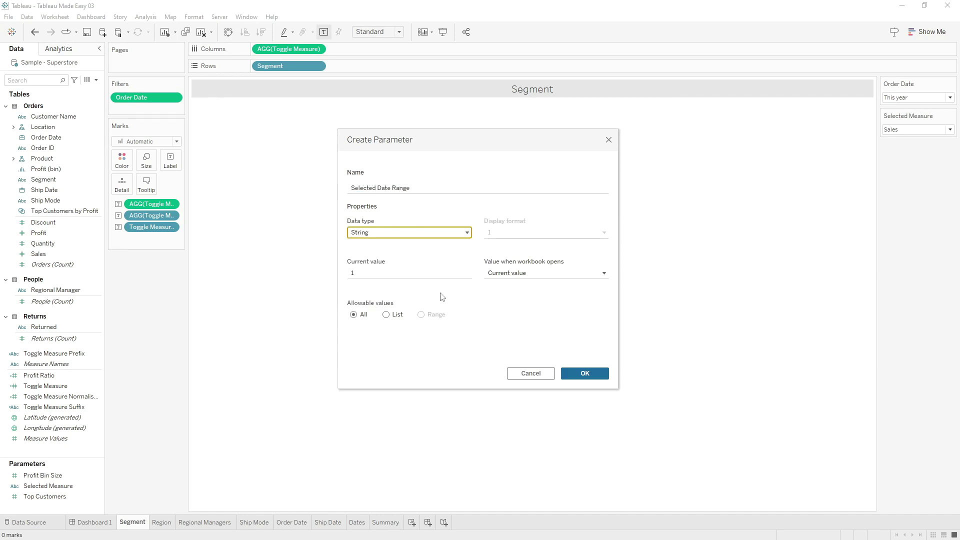
click(389, 315)
click(377, 348)
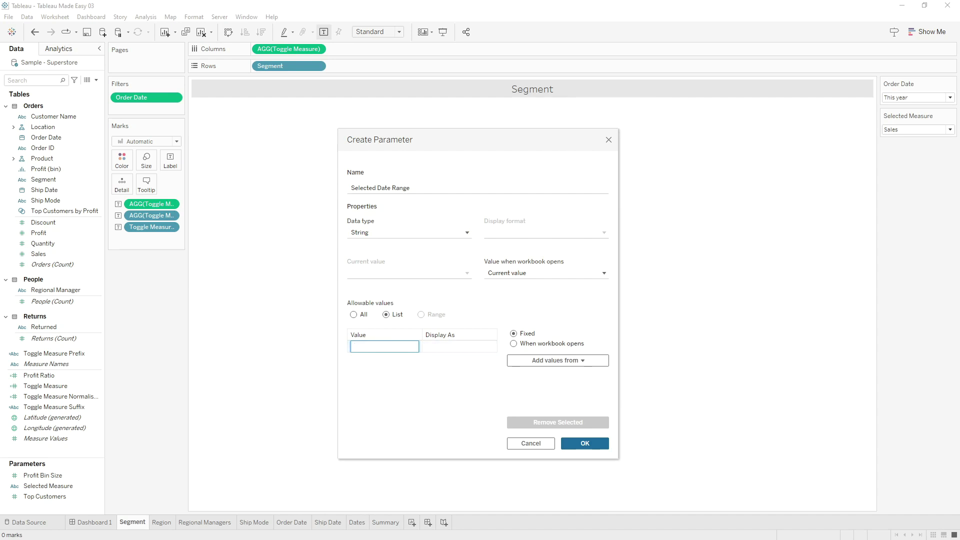
- Add All Time, Last Year, Last Quarter and Last Month to the parameter's list of values
click(386, 349)
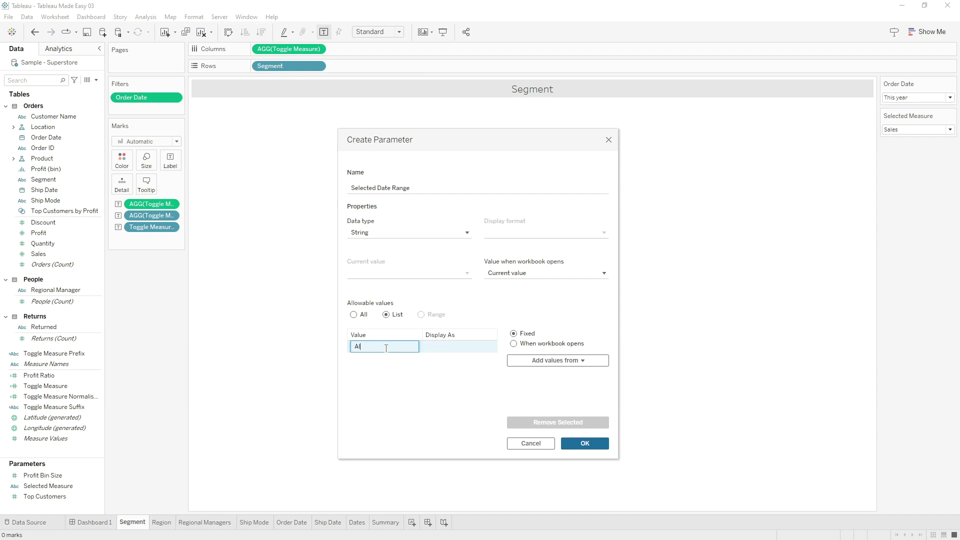
key(Return)
text(Last Year)
key(Return)
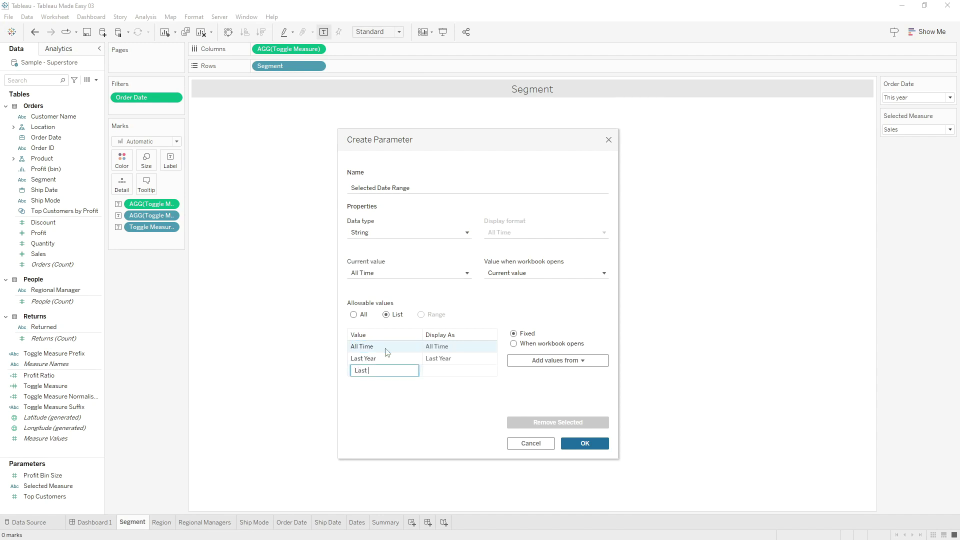
key(Return)
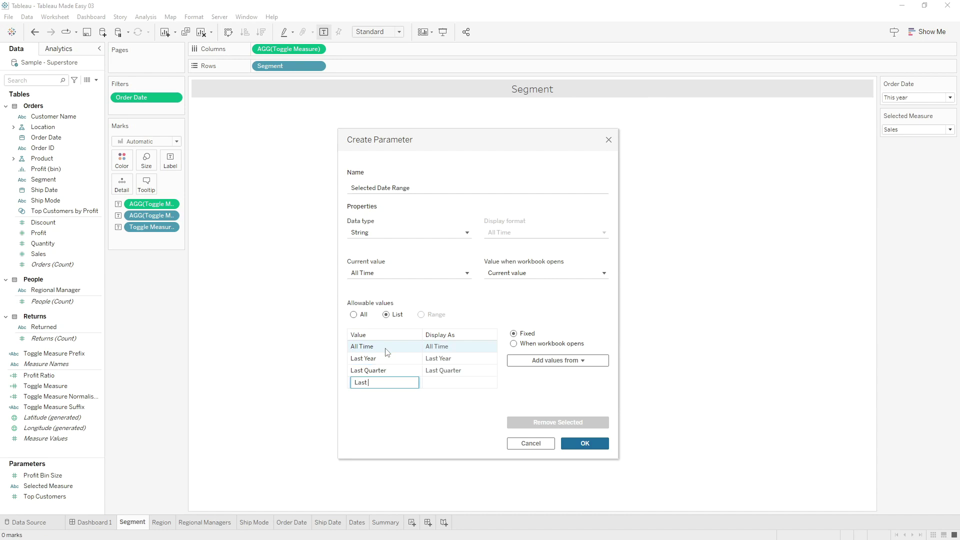
text(Last Month)
key(Return)
- Complete the parameter's list with YTD, QTD, MTD, Last FY, Current FY and Custom Dates, and save the parameter
text(YTD)
key(Return)
text(QTD)
key(Return)
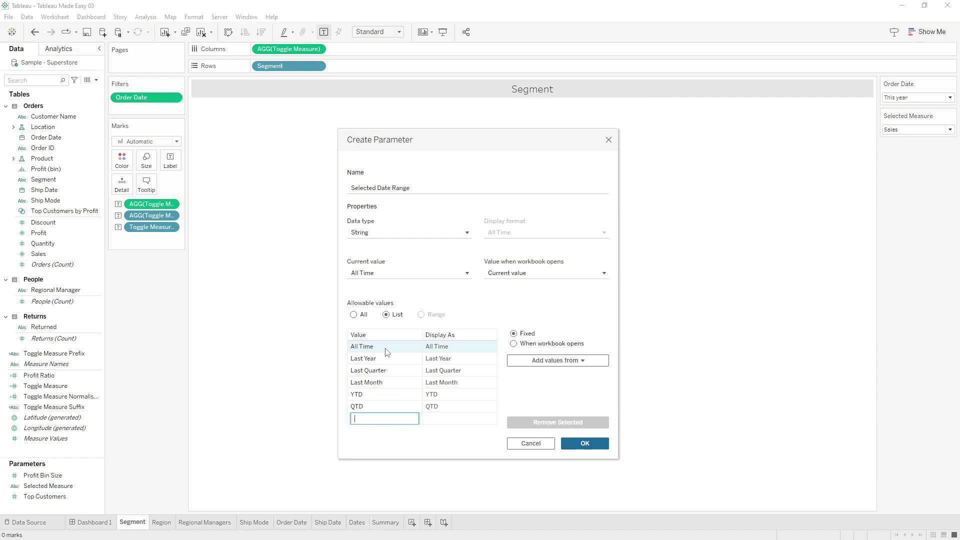
text(MTD)
key(Return)
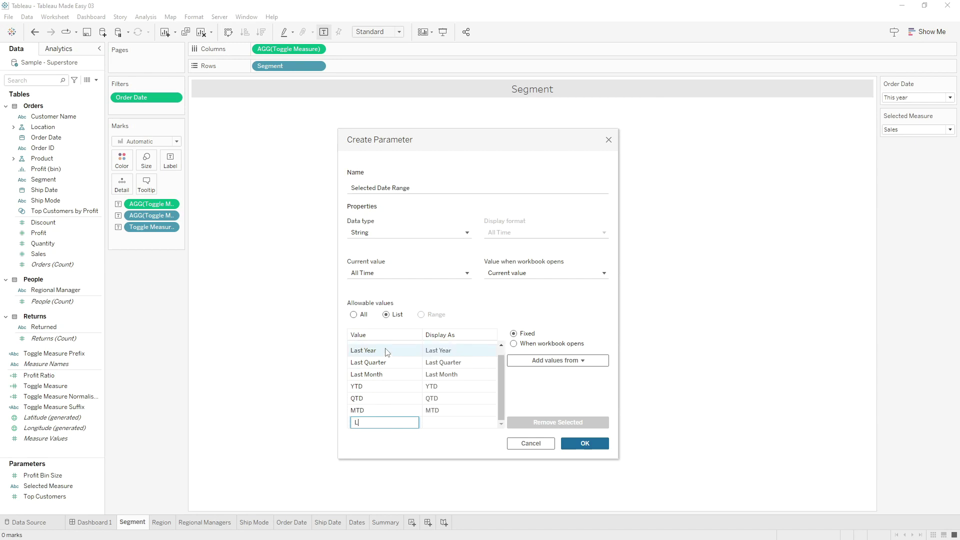
key(Return)
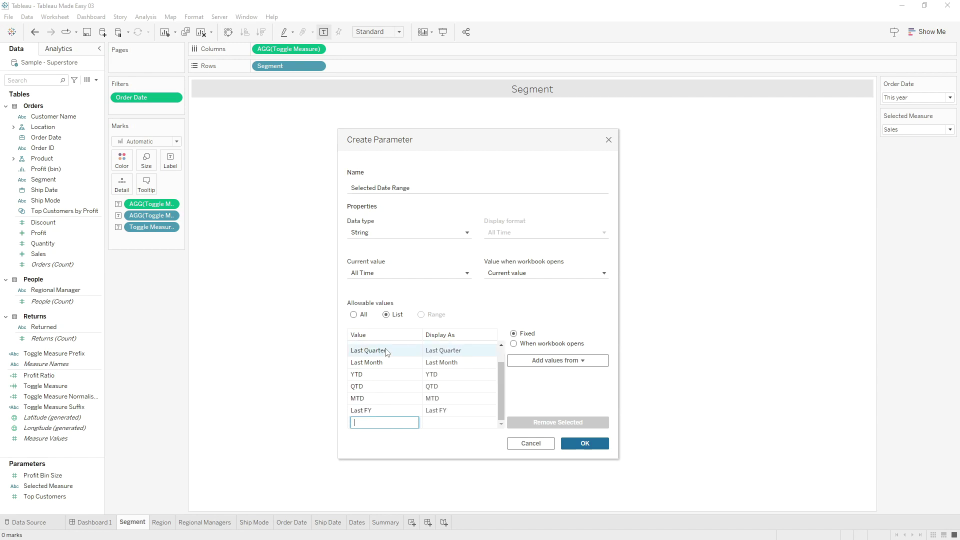
key(Return)
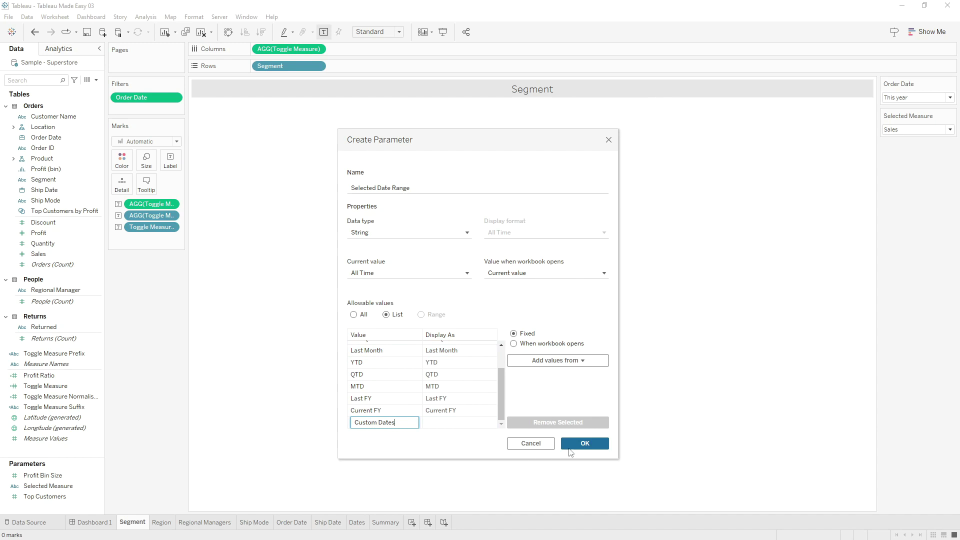
click(584, 444)
- Show the Selected Date Range parameter control on the Segment sheet and review its list of options
right_click(78, 486)
click(151, 312)
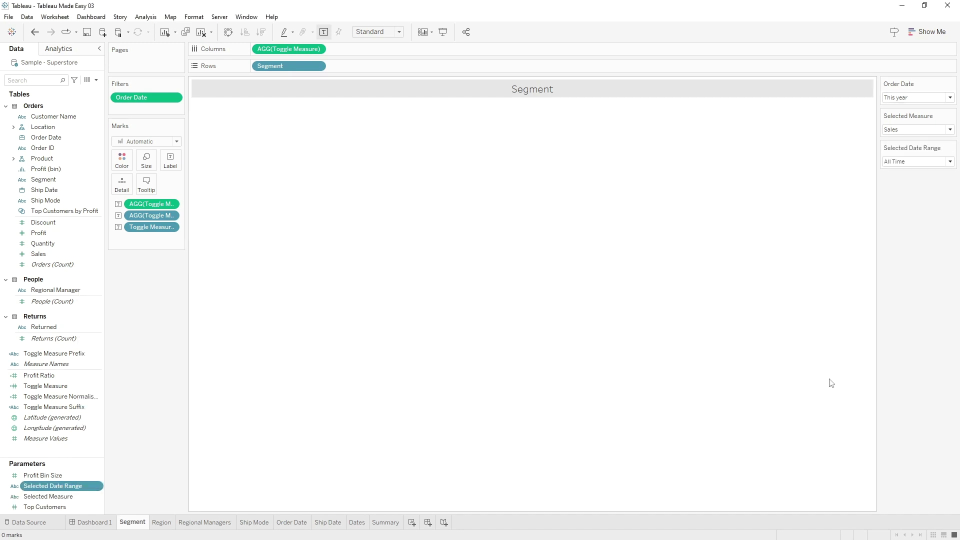
click(922, 162)
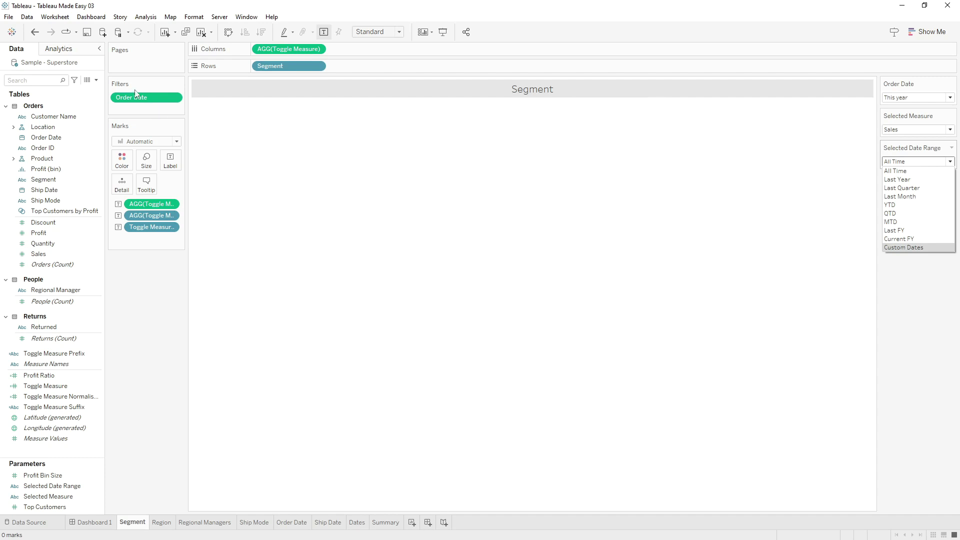
- Add a new worksheet and show the Selected Date Range parameter control on it
click(414, 530)
click(412, 525)
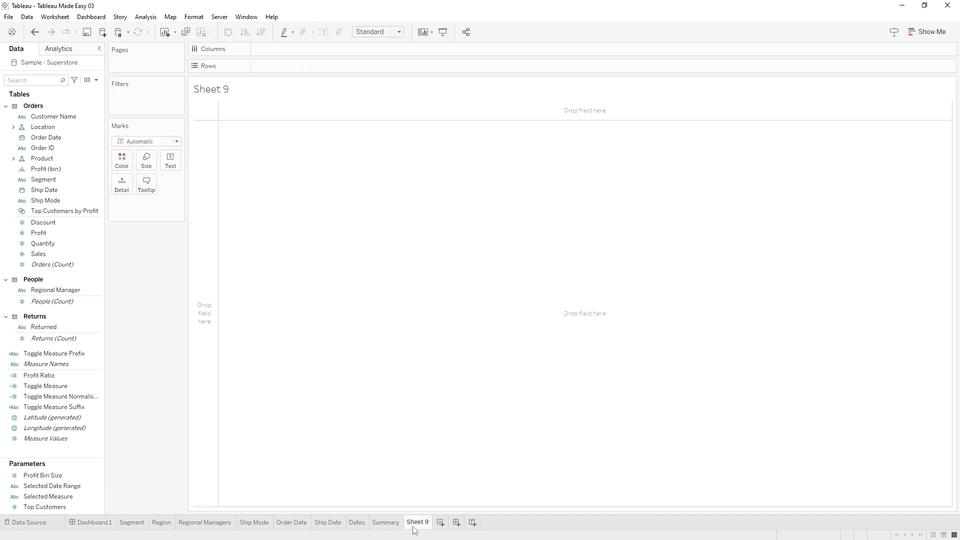
click(32, 497)
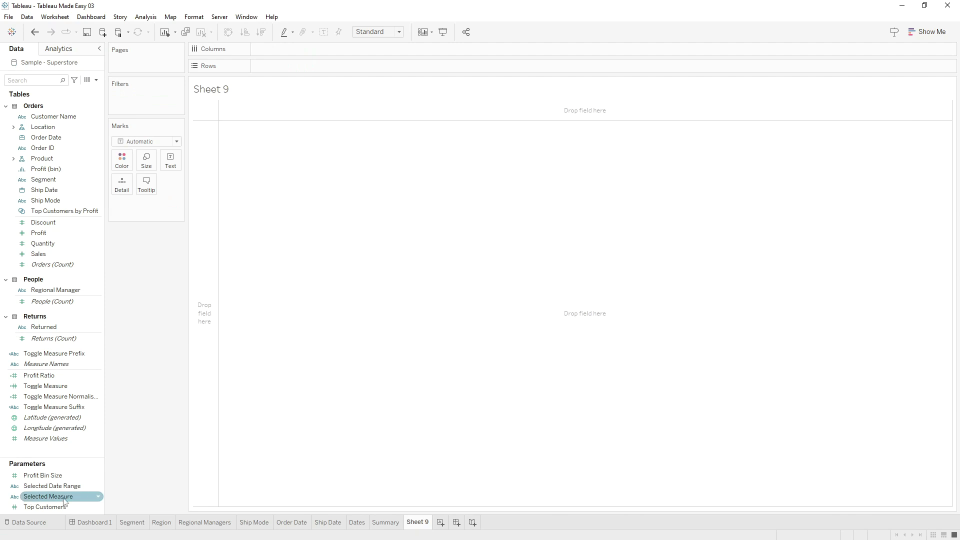
right_click(64, 476)
right_click(64, 487)
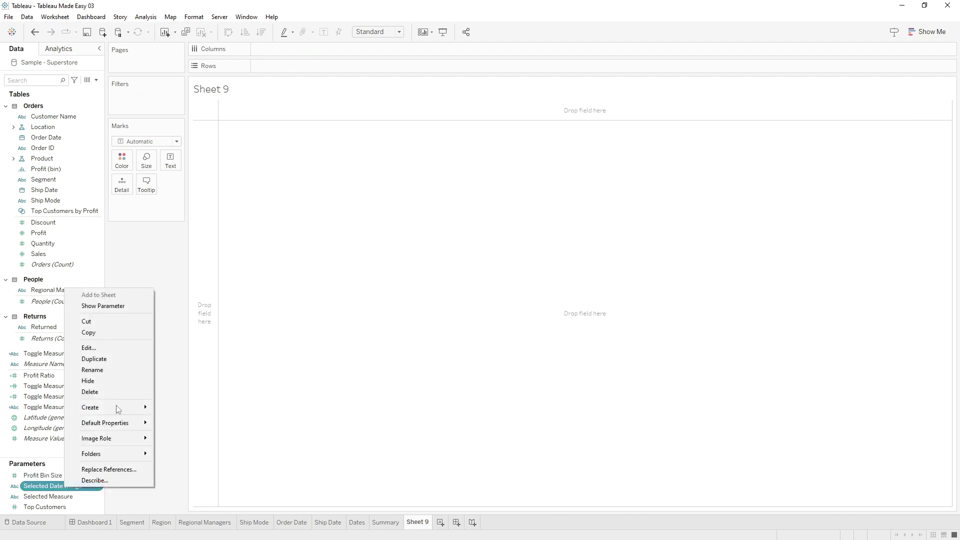
click(103, 307)
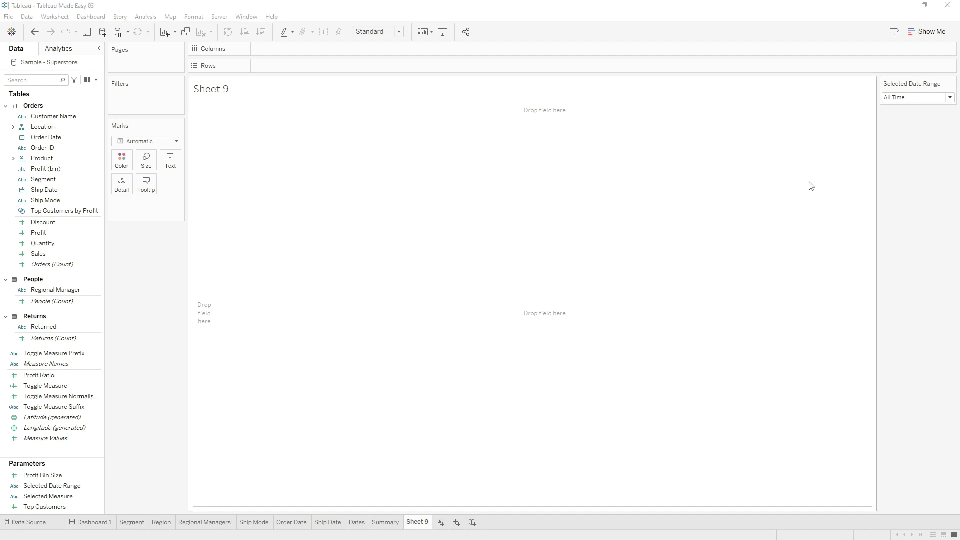
- Set the Selected Date Range parameter to Last Year and look over its other options
click(921, 99)
click(914, 112)
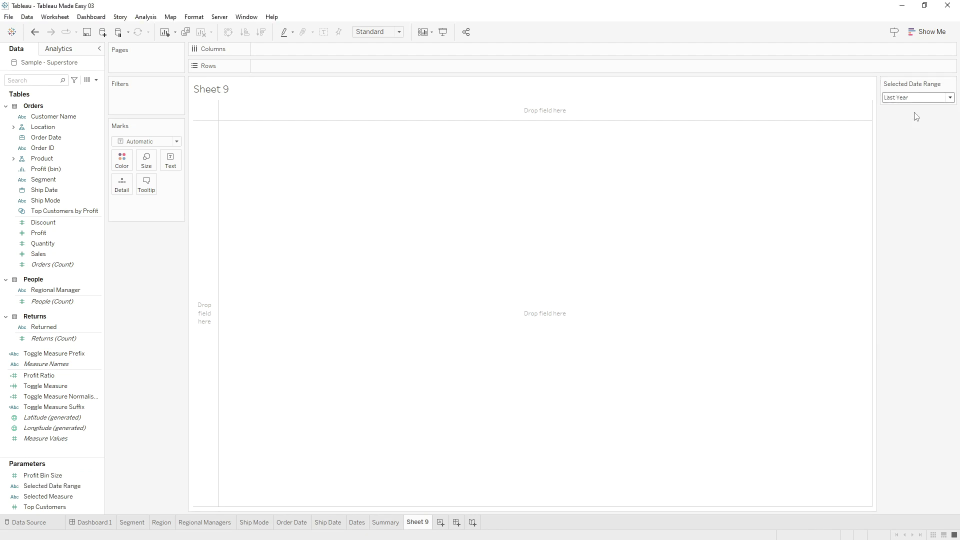
click(923, 97)
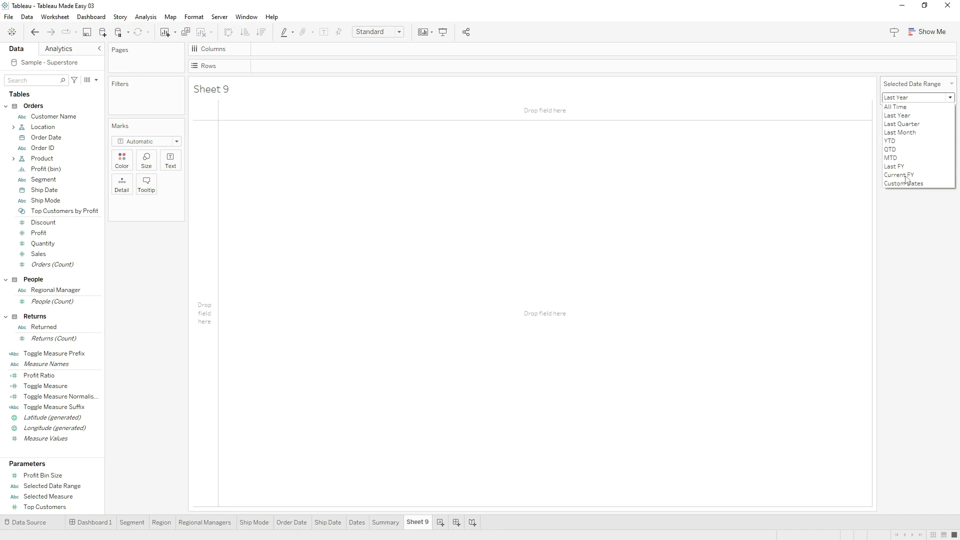
click(634, 261)
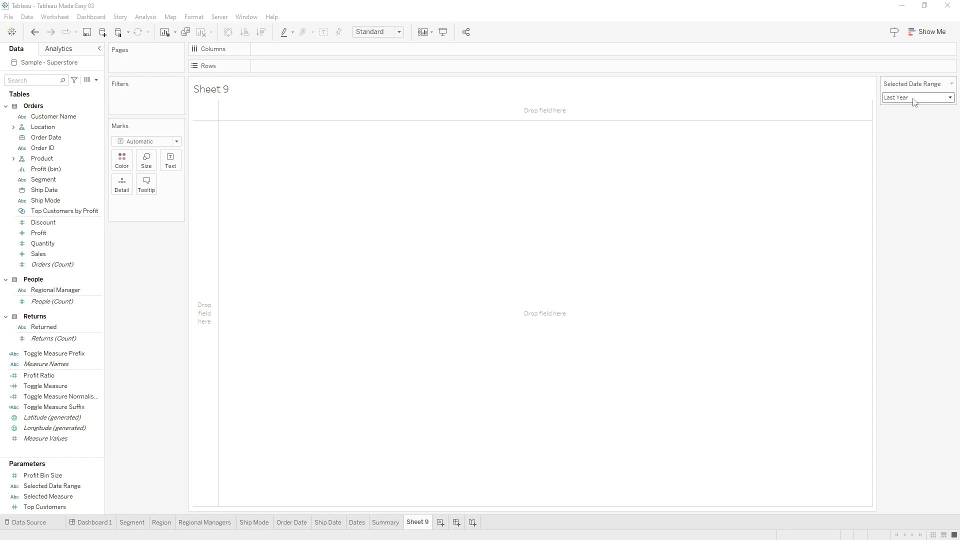
- Start a calculated field with the formula IF [Selected Date Range] = "Last Year" THEN TODAY()
click(97, 80)
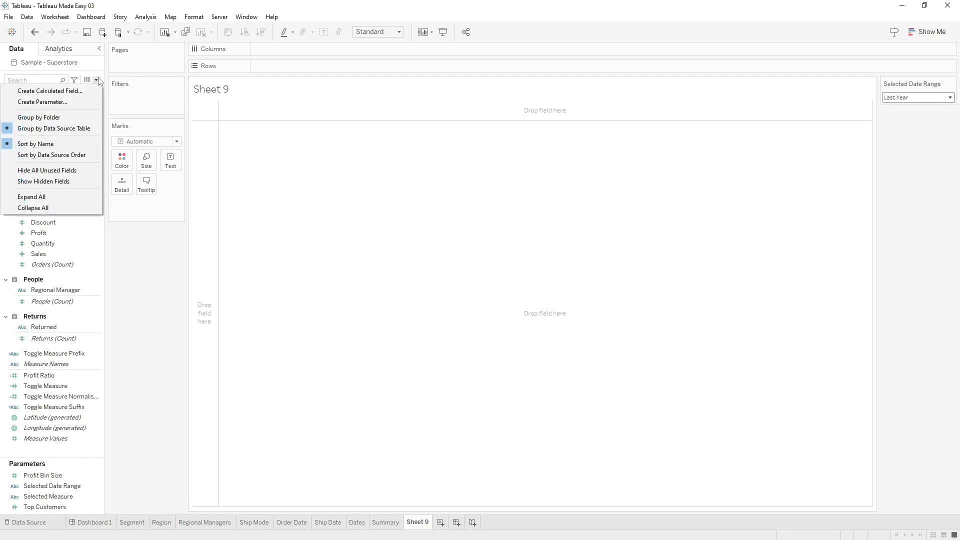
click(50, 91)
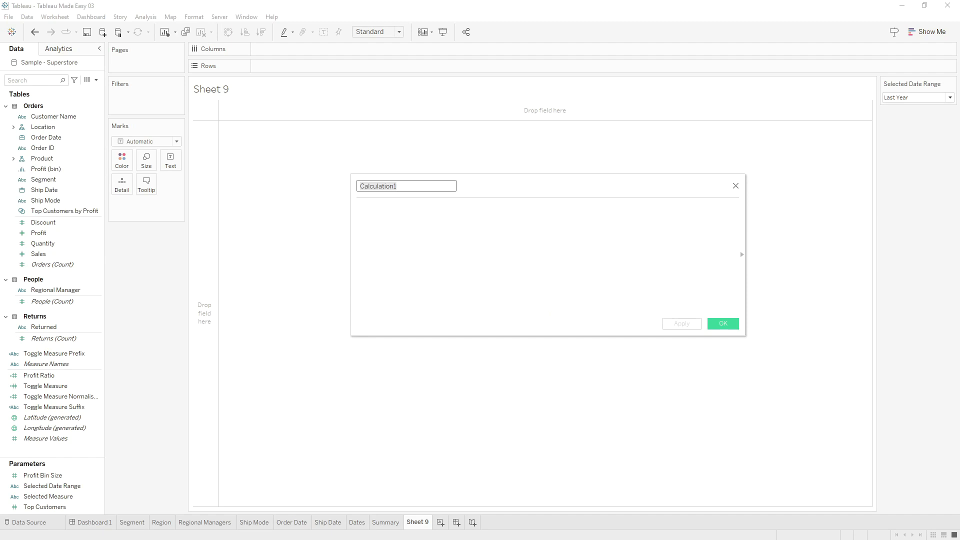
click(450, 230)
text(IF [Selected Date Range])
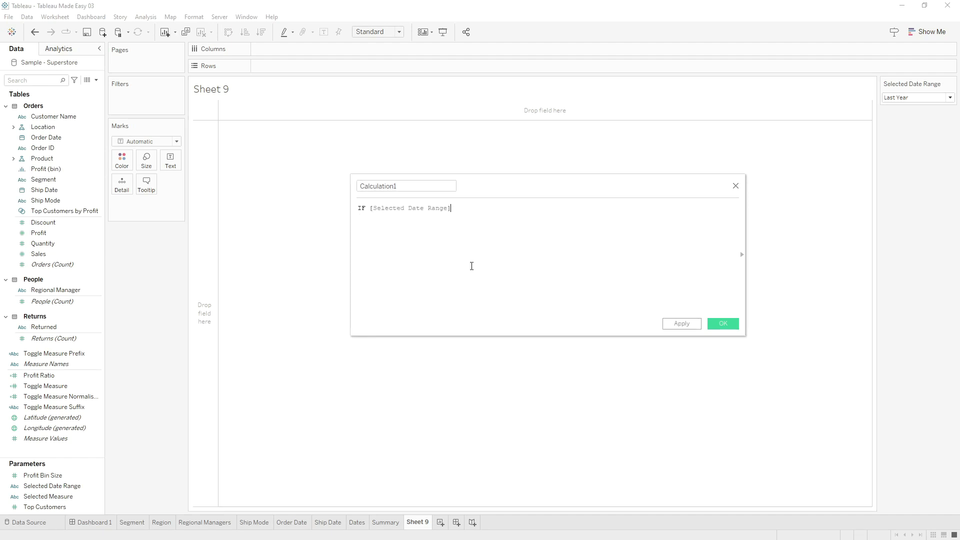
text( = "Last Year" THEN TODAY)
key(Return)
- Replace the formula's result with DATETRUNC("year", TODAY()), close it with END and save the calculated field
text(DATE()
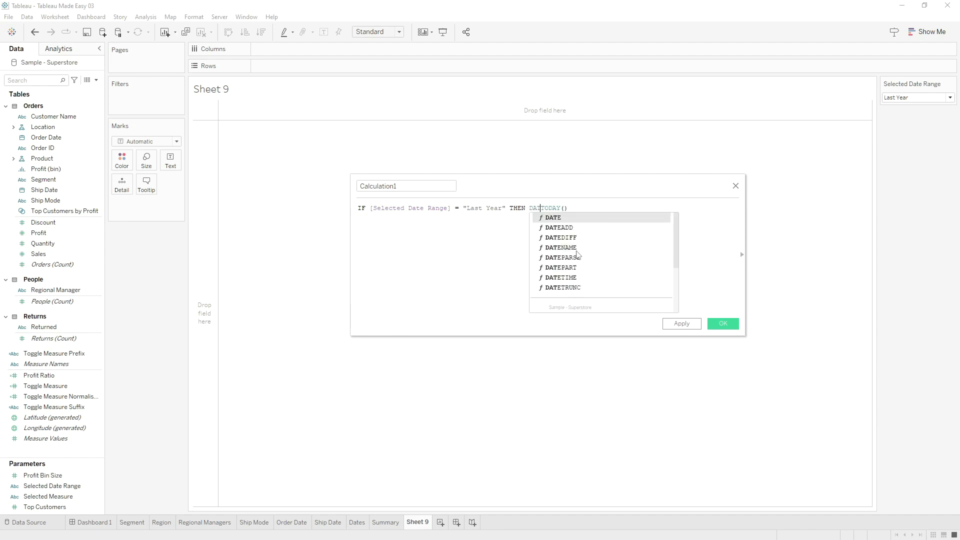
key(BackSpace)
text(TR)
key(Delete)
key(Delete)
key(Delete)
key(Delete)
key(Delete)
key(Delete)
key(Delete)
key(Return)
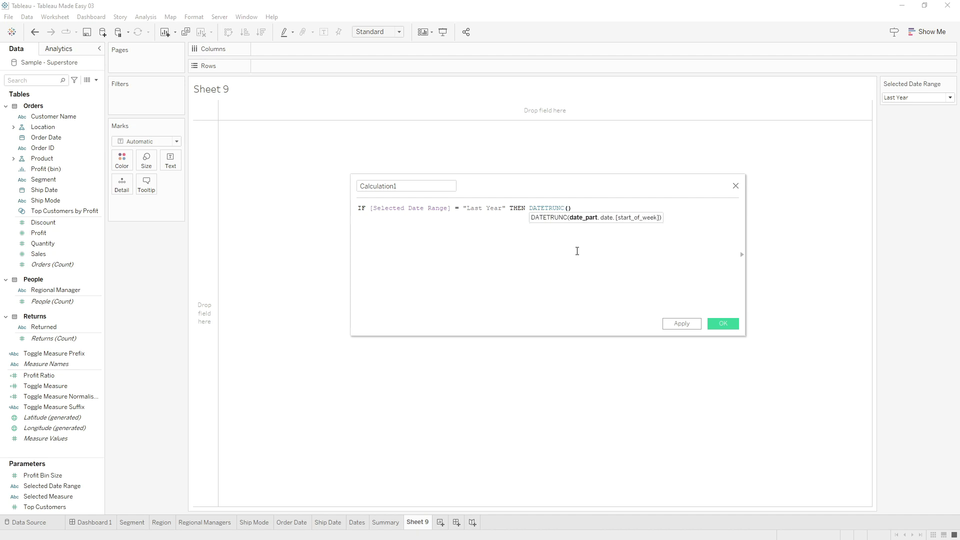
text("year", TODAY()))
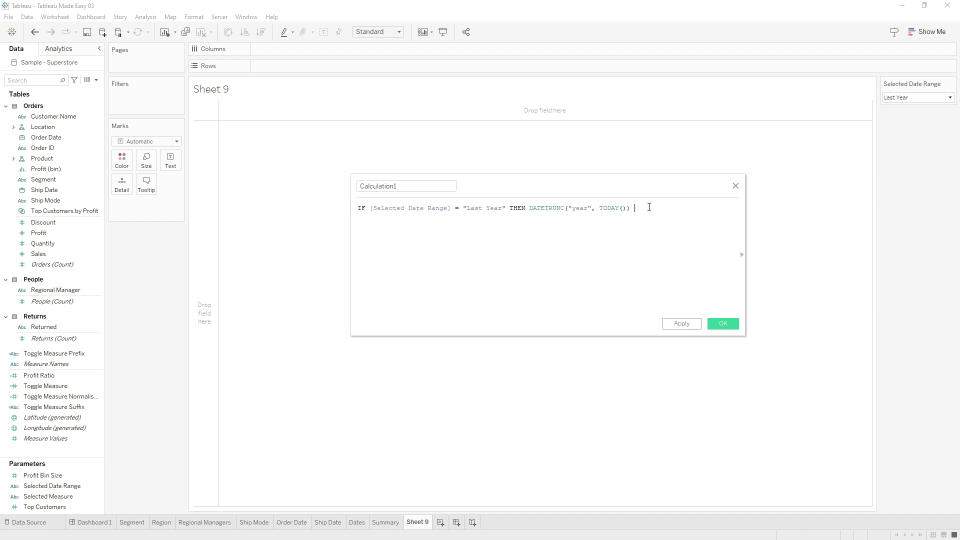
text( END)
click(724, 324)
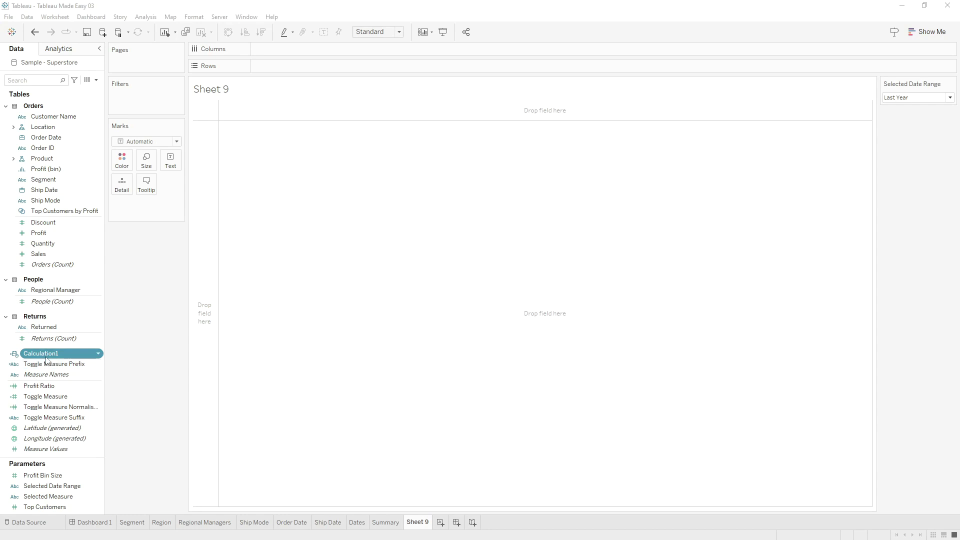
- Rename the new calculated field as Date Filter Start
key(F2)
text(Date Filter Start)
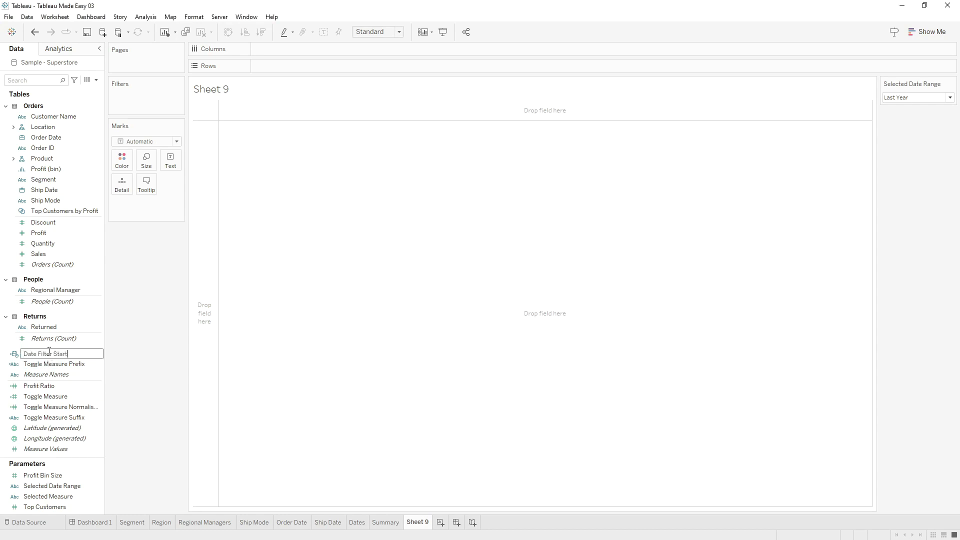
key(Return)
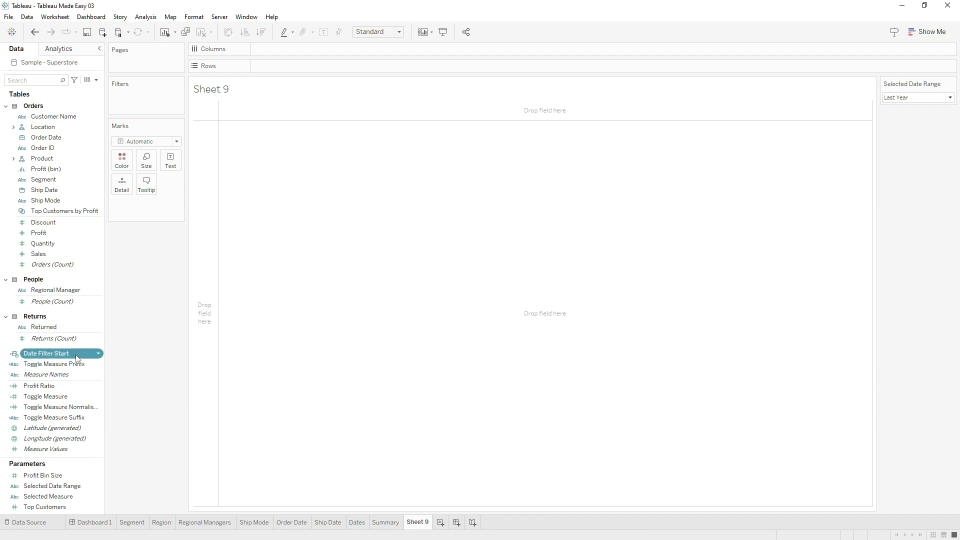
- Add Date Filter Start to the sheet as a text label and show it as an exact date
drag(75, 358, 172, 155)
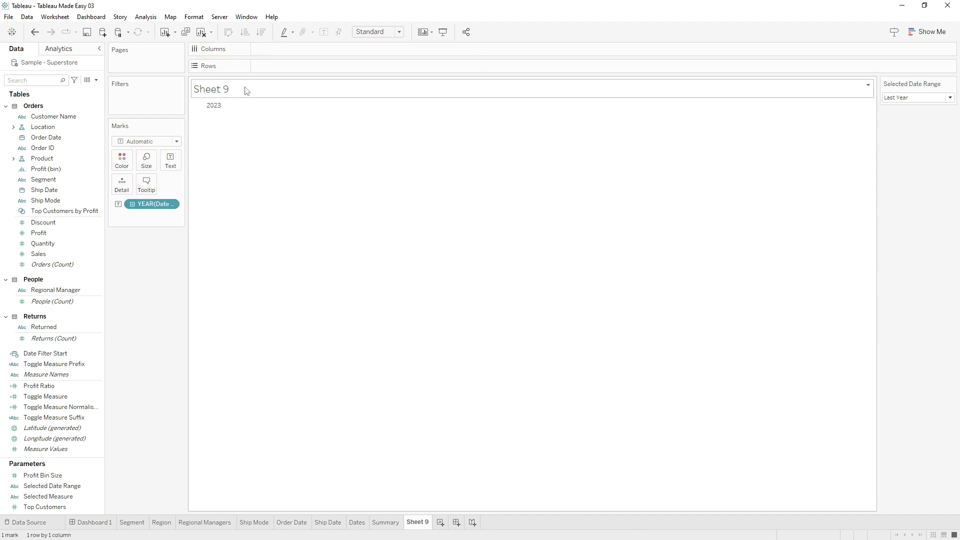
right_click(160, 205)
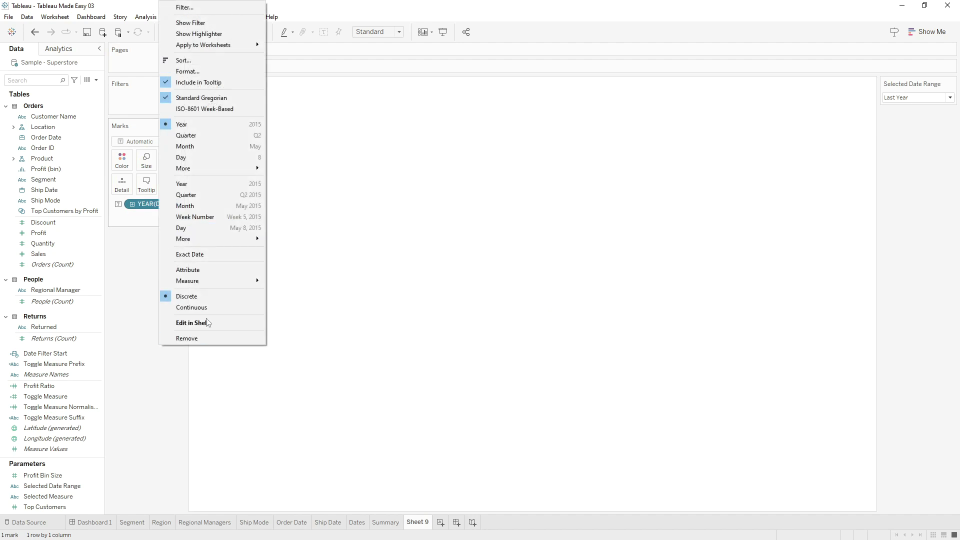
click(212, 254)
mouse_move(220, 108)
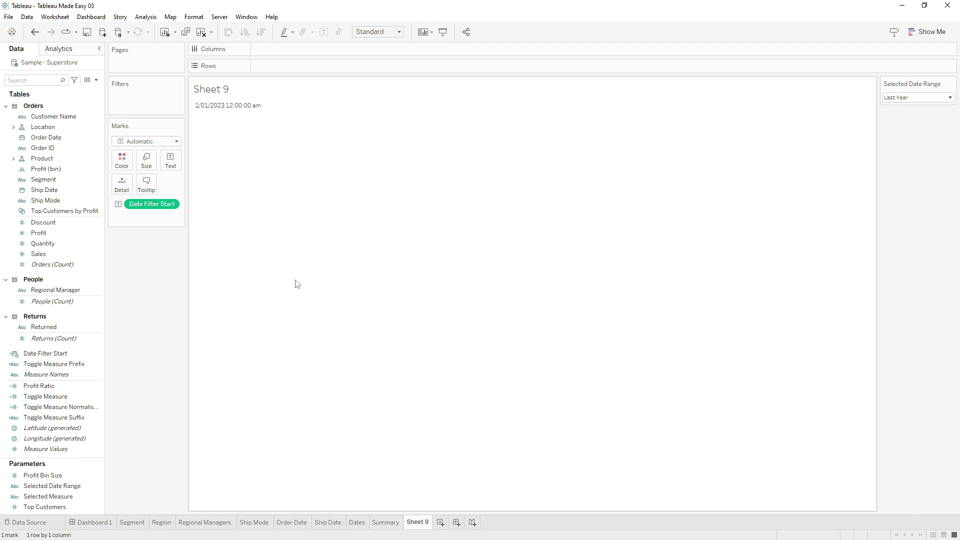
- Edit the Date Filter Start formula, wrapping its DATETRUNC expression as DATEADD("year", -1, DATETRUNC("year", TODAY()))
right_click(64, 354)
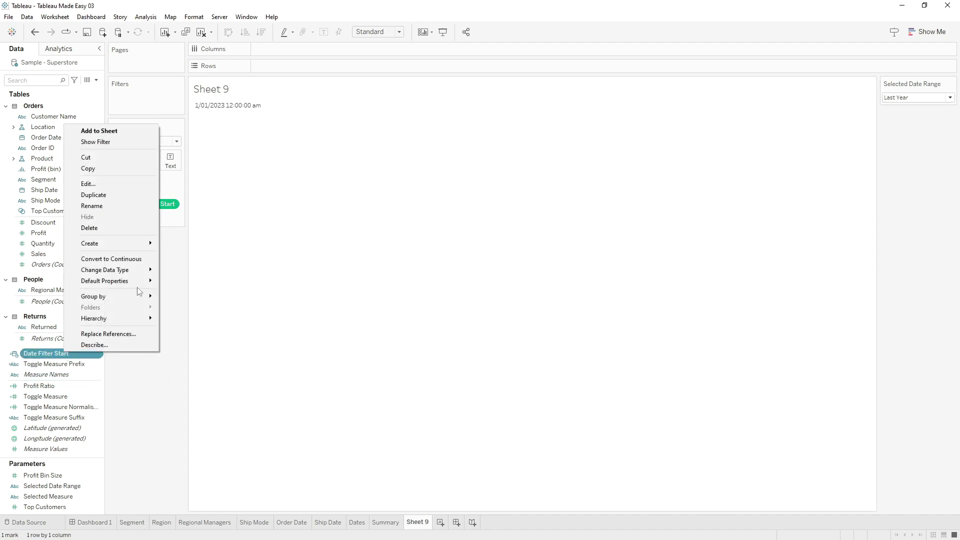
click(131, 183)
click(529, 209)
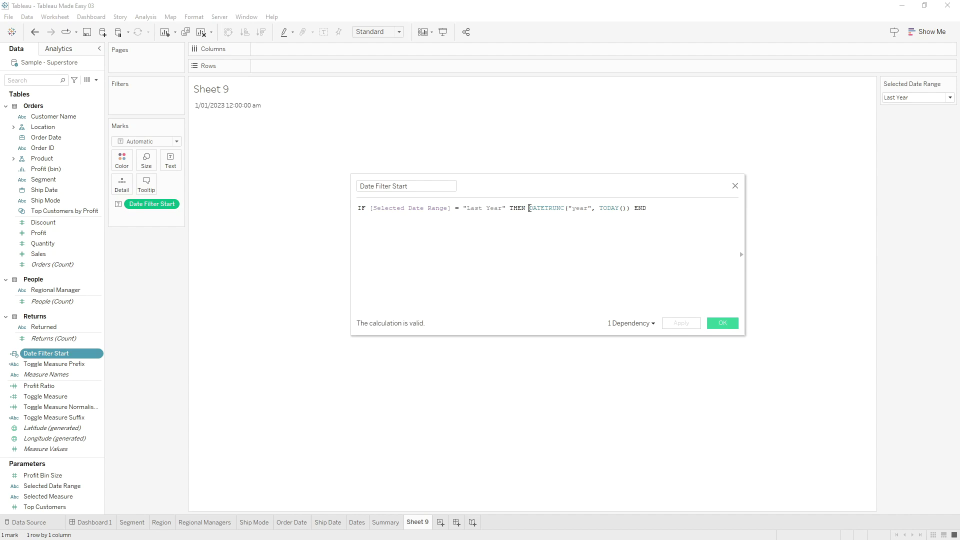
text(DATEADD()
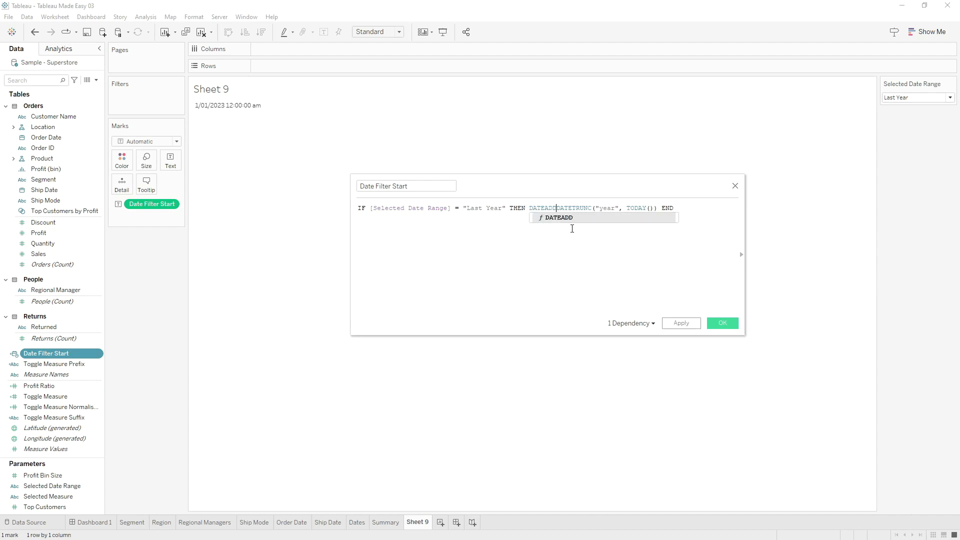
text("year", -1)
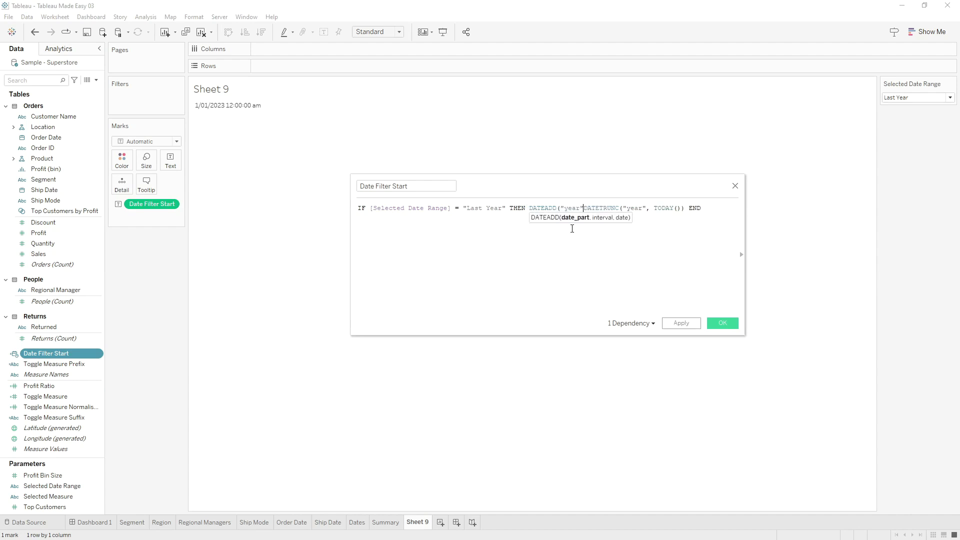
key(BackSpace)
text(, -1, )
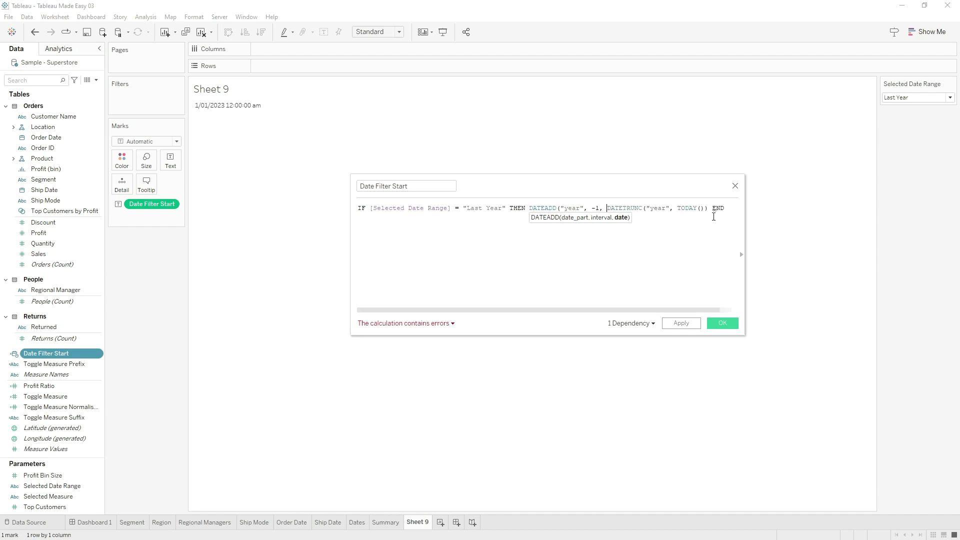
text())
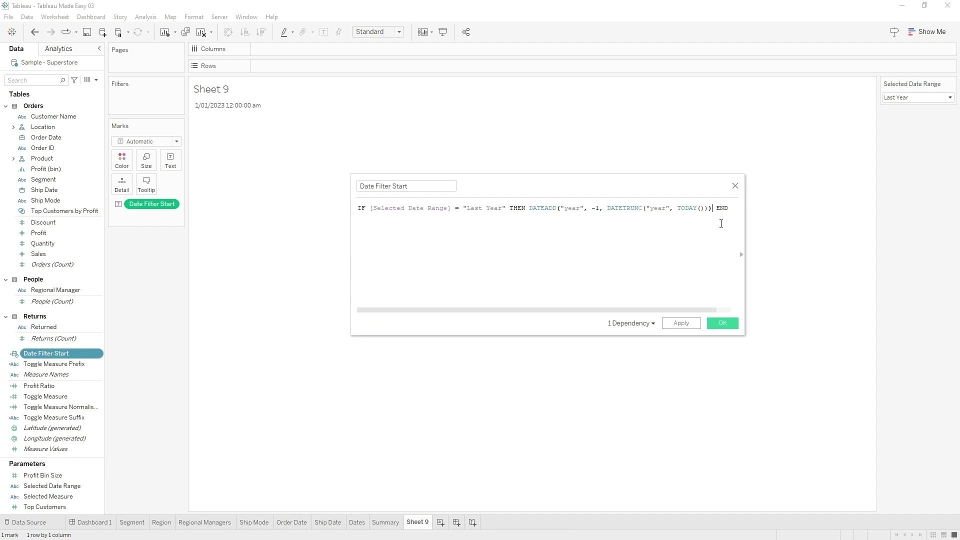
- Check the nested TODAY, DATETRUNC and DATEADD parts of the Date Filter Start formula, and save the calculation
drag(678, 207, 705, 207)
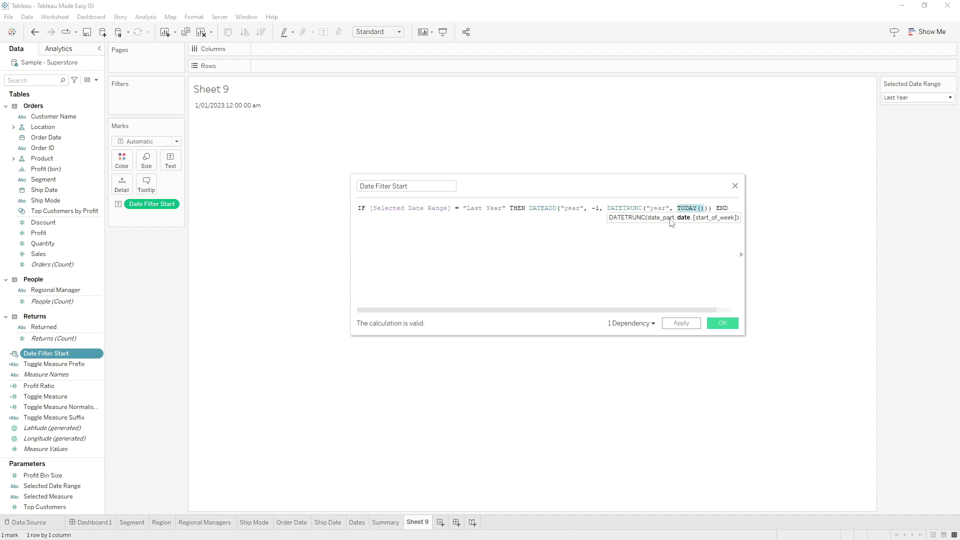
drag(608, 206, 705, 208)
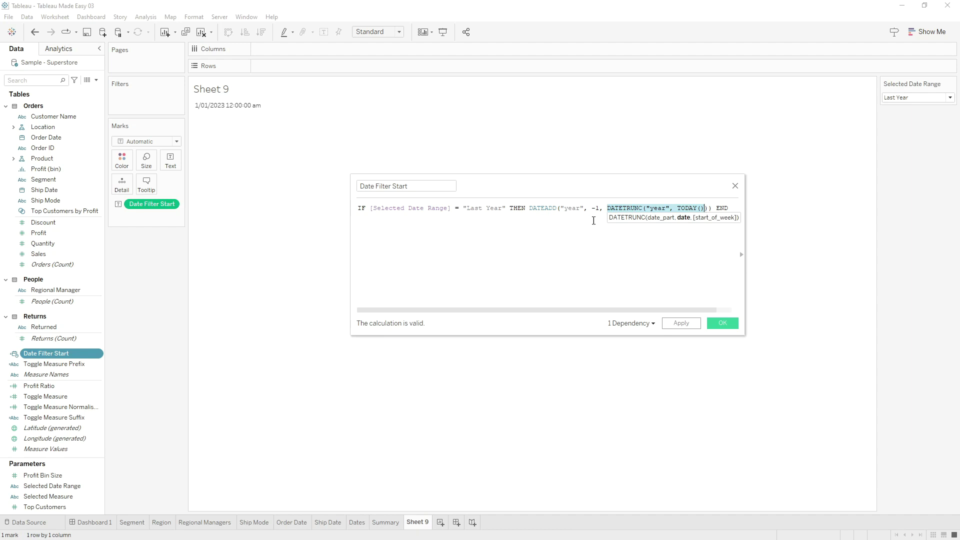
double_click(531, 210)
click(573, 210)
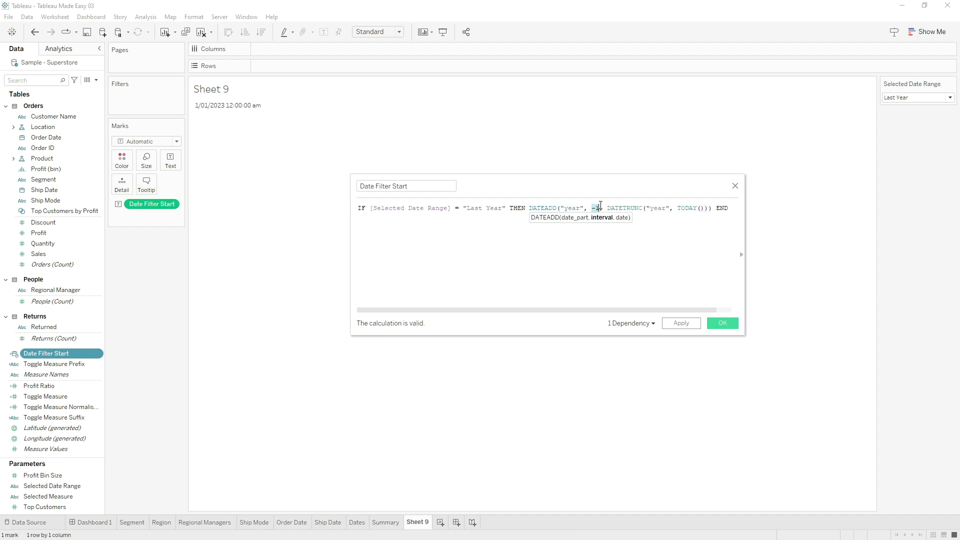
click(723, 323)
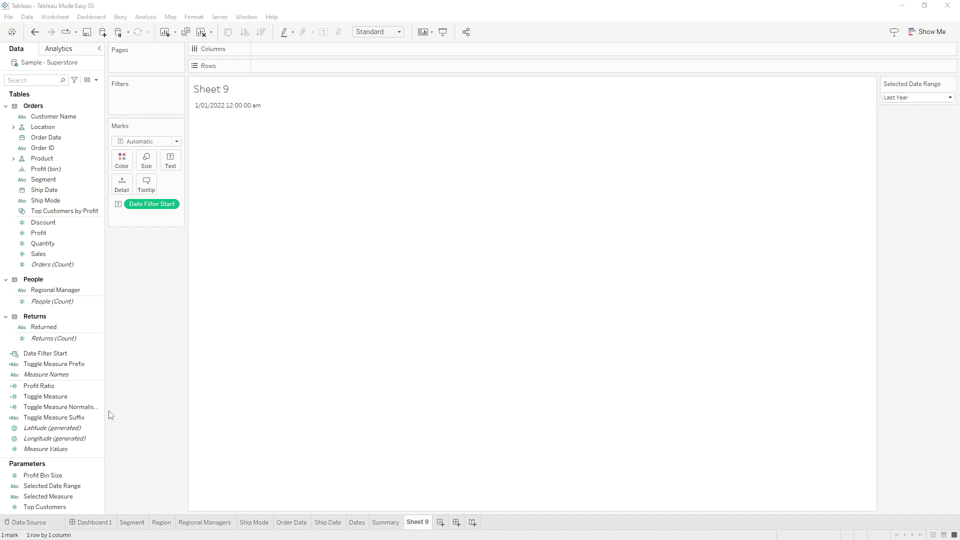
- Duplicate the Date Filter Start field and rename the copy as Date Filter End
click(76, 400)
right_click(70, 356)
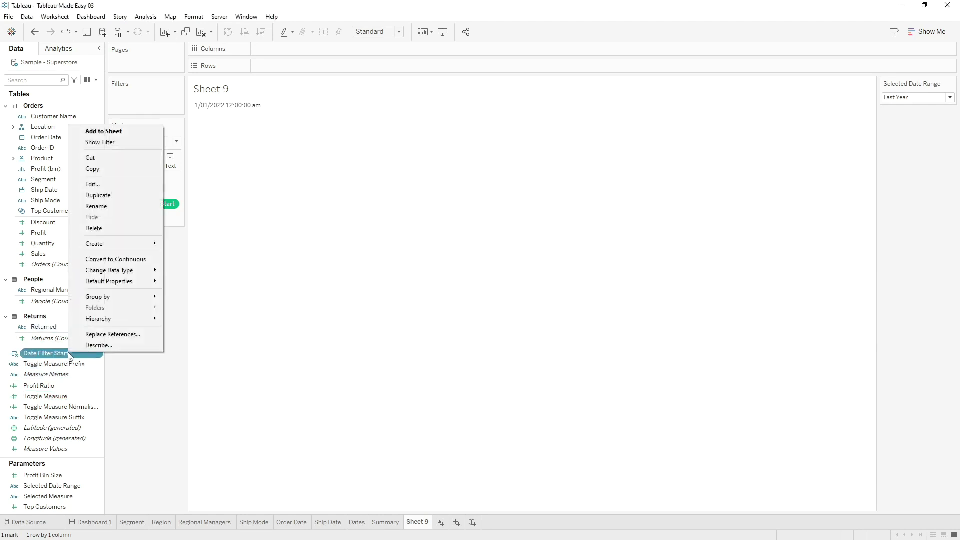
click(107, 196)
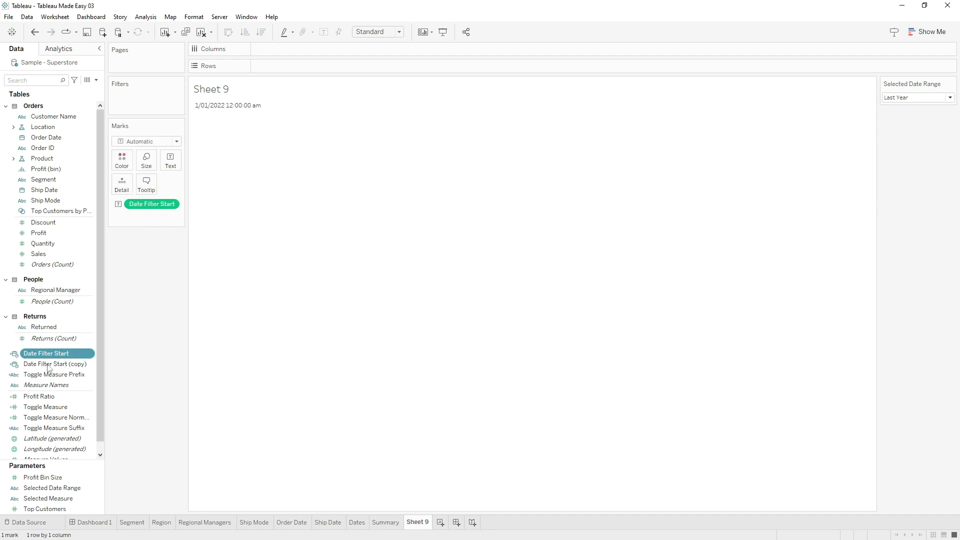
right_click(60, 363)
click(94, 195)
click(392, 187)
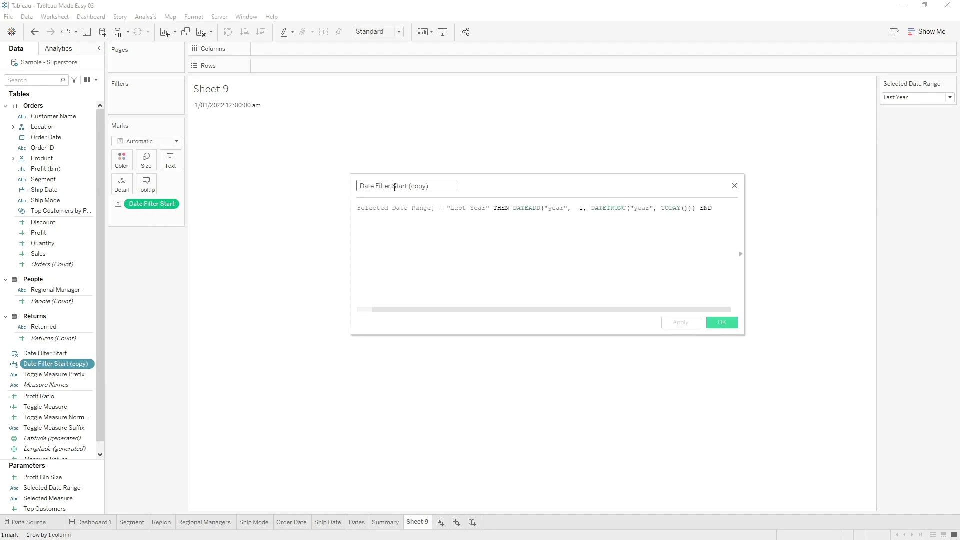
drag(392, 186, 499, 186)
text(End)
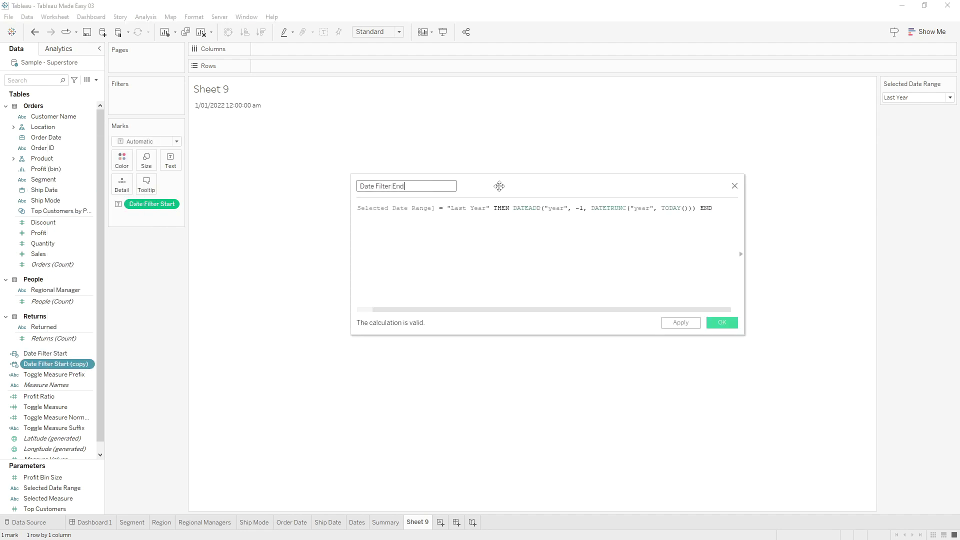
- Change the DATEADD date part in the Date Filter End formula to "day", check the expression and save the calculation
click(555, 209)
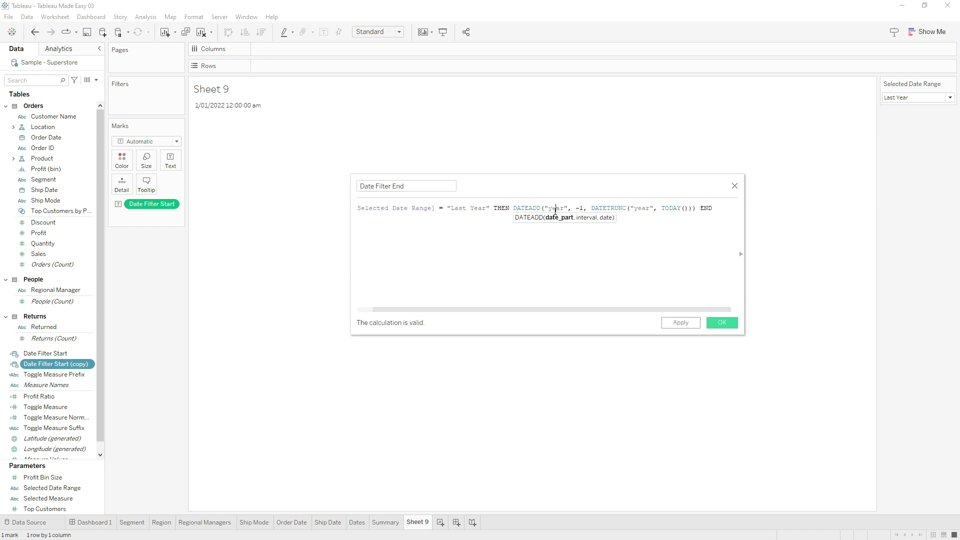
drag(595, 209, 677, 209)
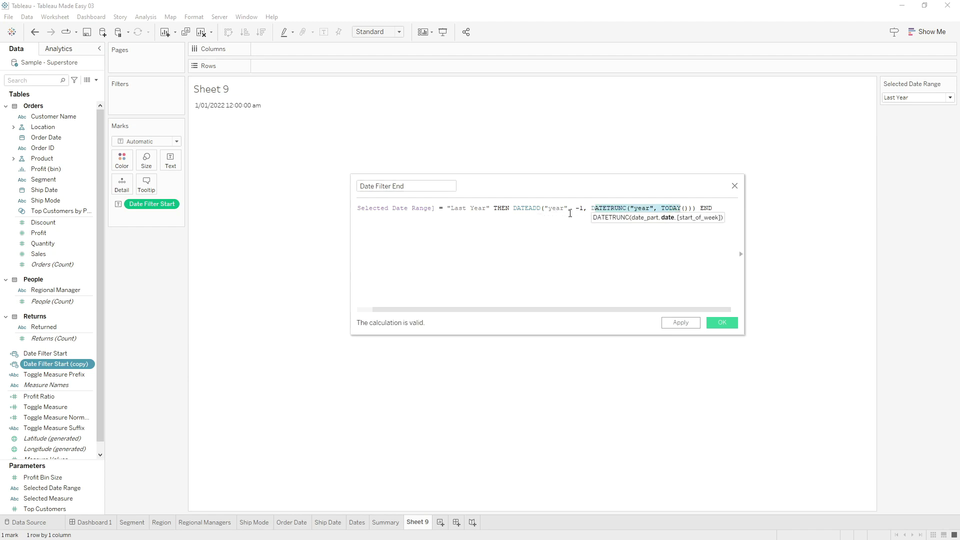
double_click(556, 208)
text(day)
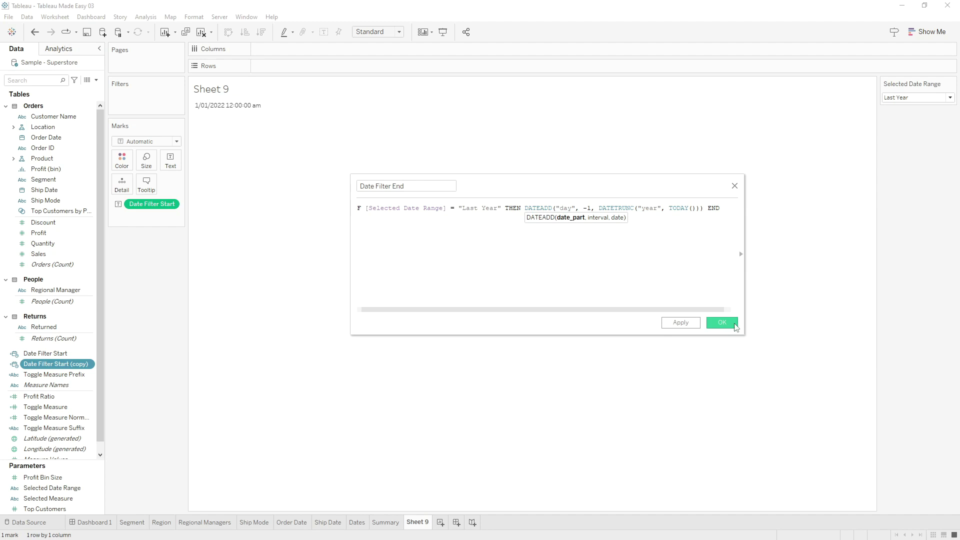
double_click(682, 210)
drag(600, 208, 701, 209)
click(565, 208)
double_click(566, 208)
click(610, 208)
click(726, 324)
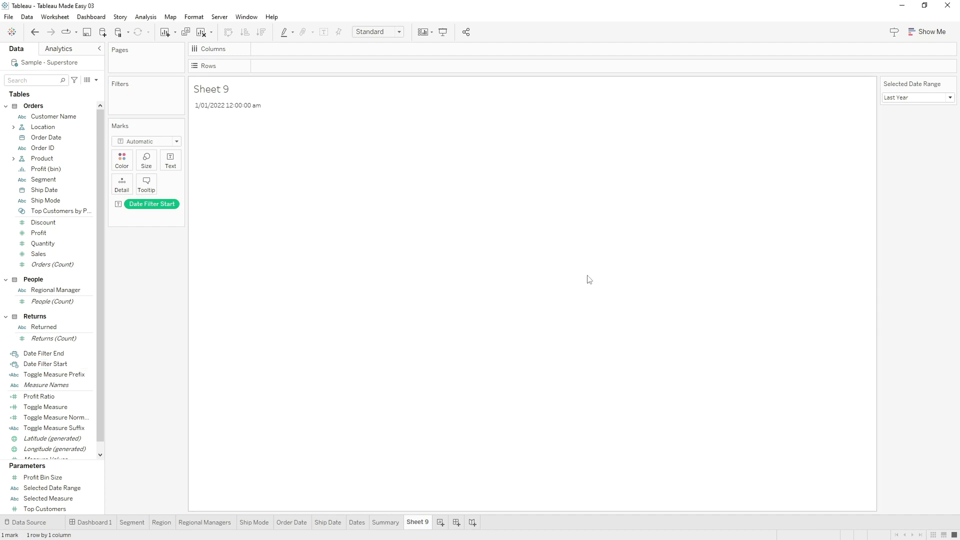
- Add Date Filter End to the sheet as a second text label shown as an exact date
drag(46, 364, 170, 159)
right_click(158, 216)
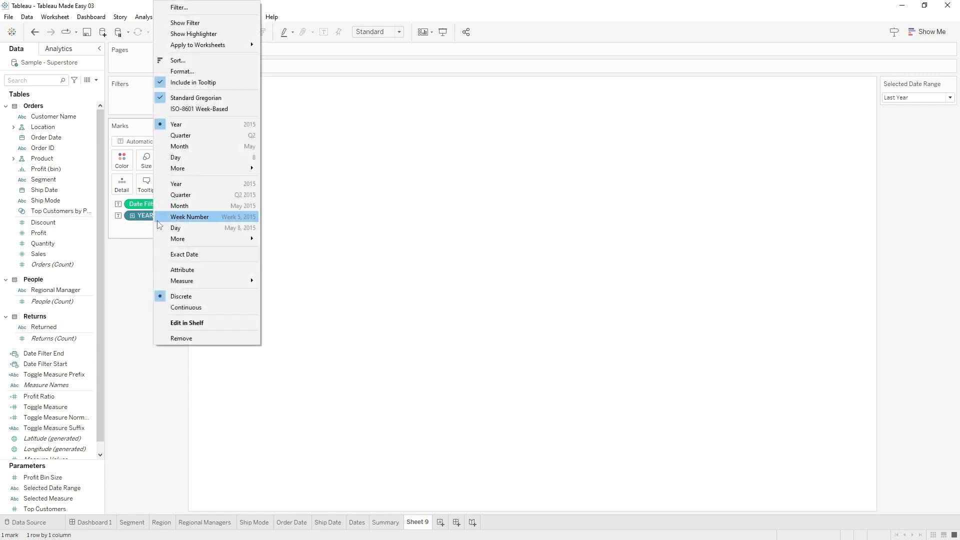
click(193, 255)
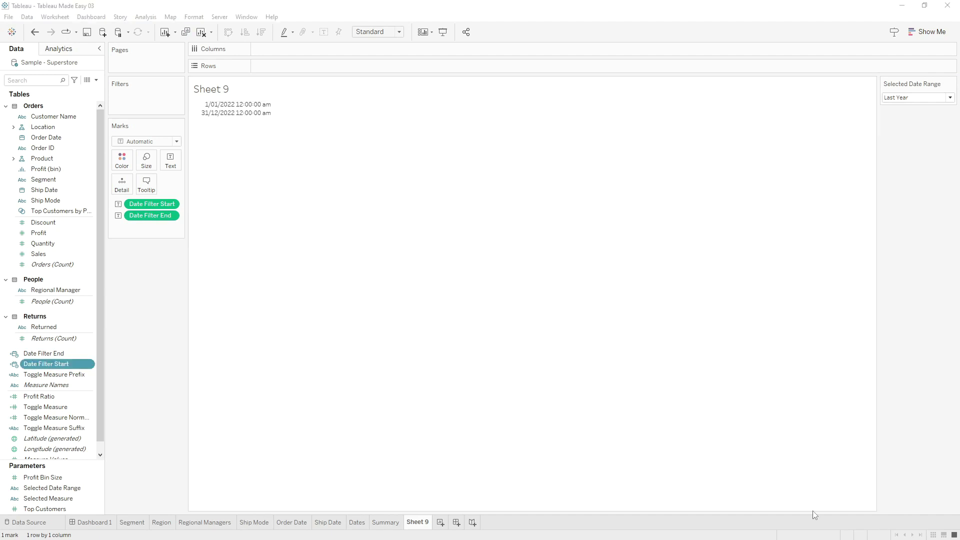
- Add ELSEIF branches to Date Filter Start for Last Quarter and Last Month, using DATEADD and DATETRUNC with "quarter" and "month" and interval -1
click(919, 98)
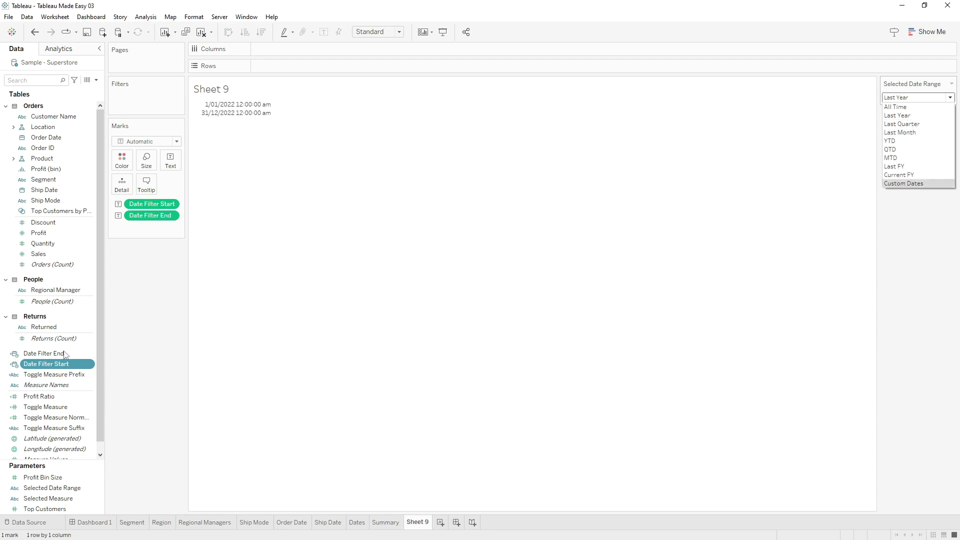
right_click(63, 367)
click(114, 195)
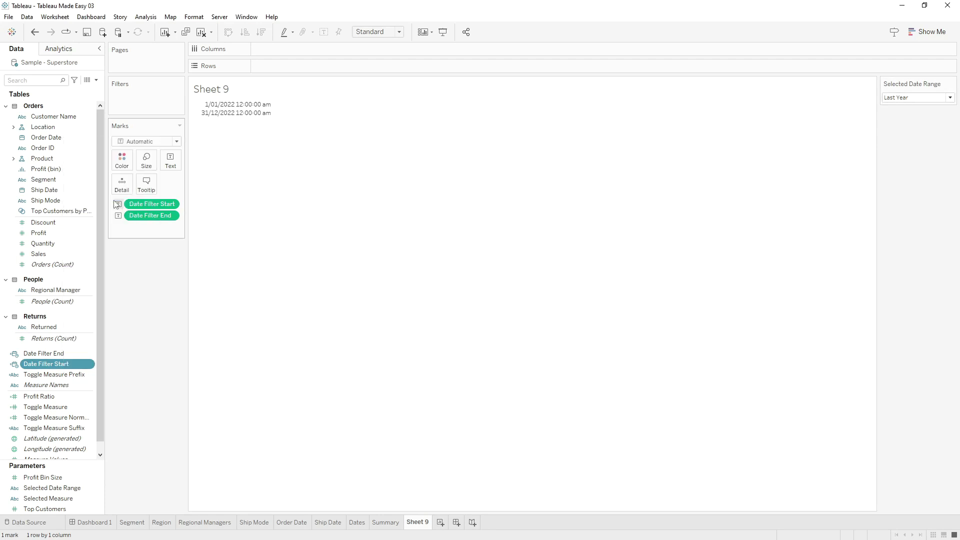
text(ELSEIF [Selected Date Range] = "Last Quarter" THEN DATEADD("quarter", -1, DATETRUNC("quarter", TODAY())) ELSEIF [Selected Date Range] = "Last Month" THEN DATEADD("month", -1, DATETRUNC("month", TODAY())))
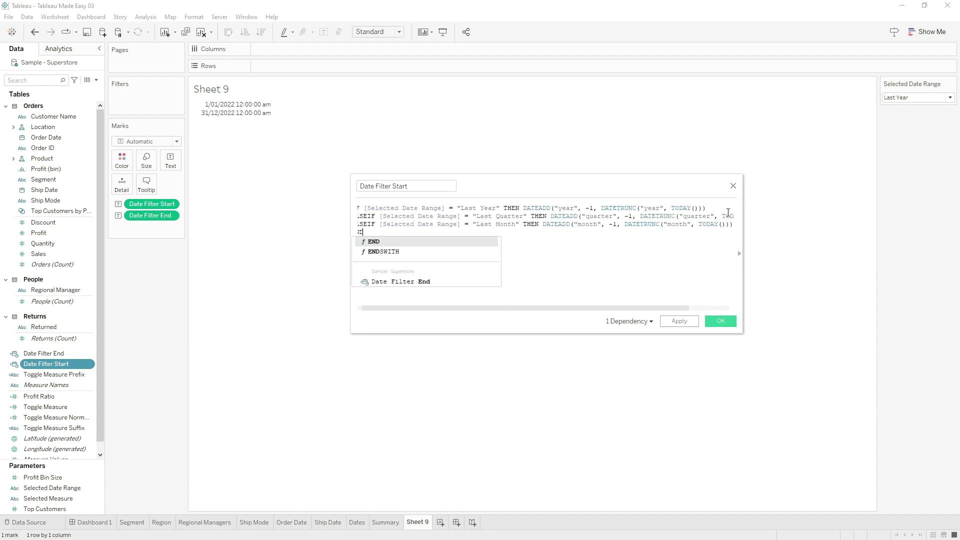
- Check the Last Quarter and Last Month branches of the Date Filter Start formula and save the calculation
drag(649, 238, 251, 224)
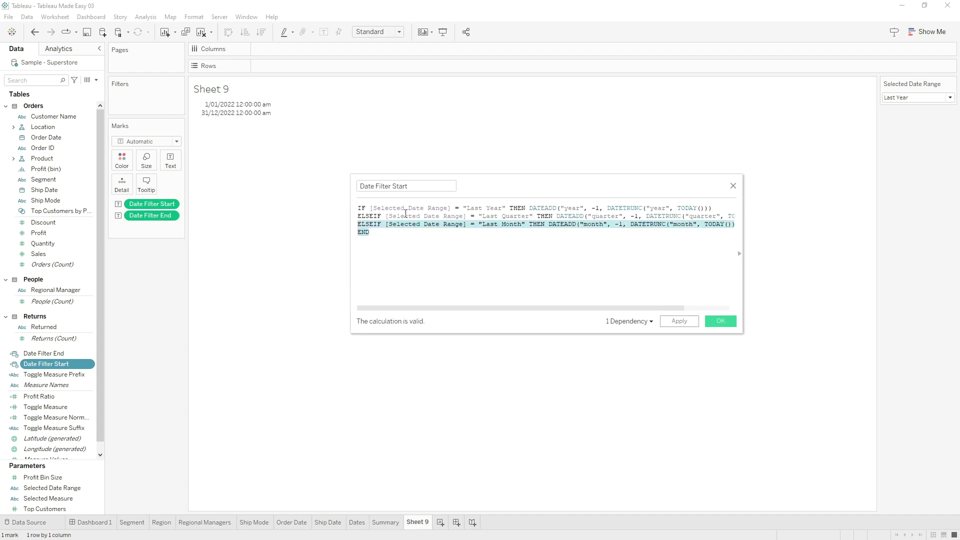
drag(365, 210, 548, 210)
click(486, 216)
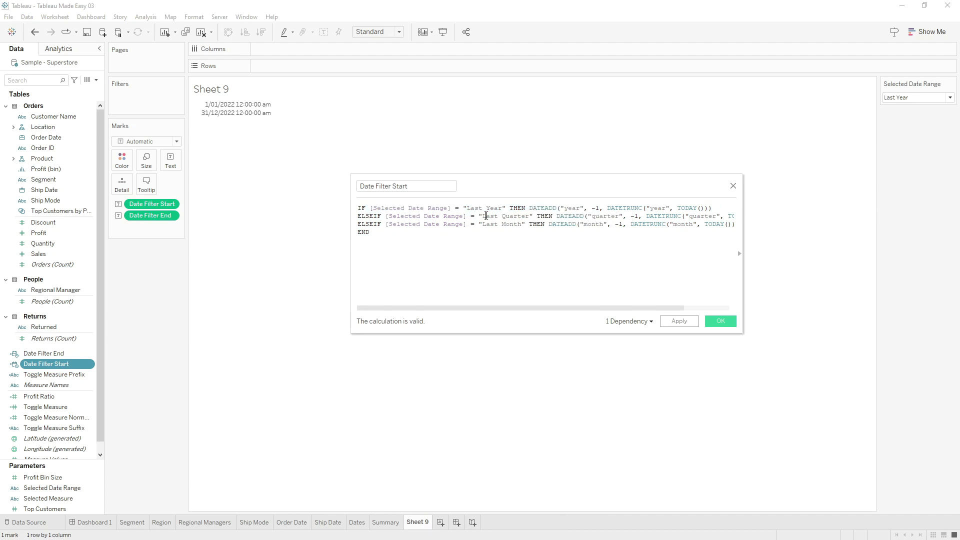
double_click(524, 216)
click(688, 216)
drag(649, 213, 721, 217)
double_click(601, 216)
click(694, 225)
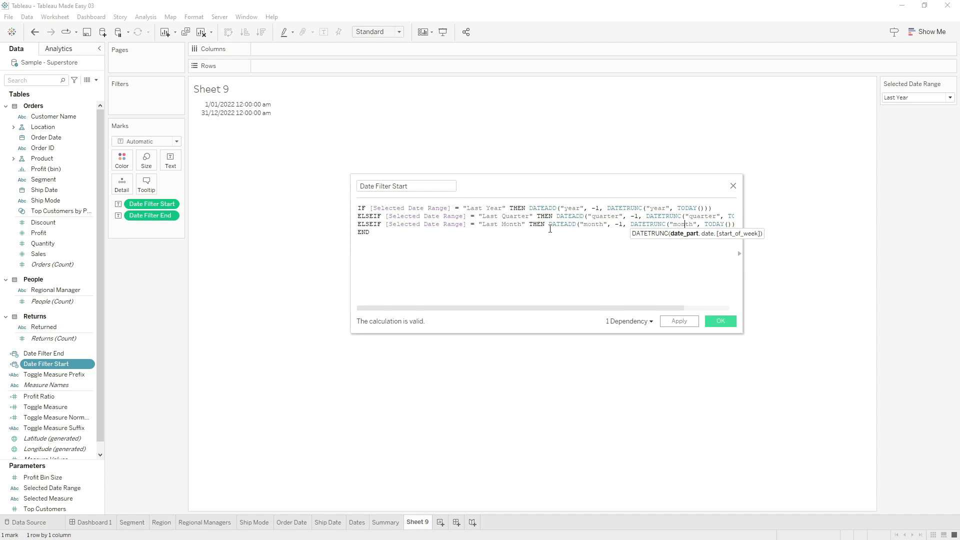
click(726, 319)
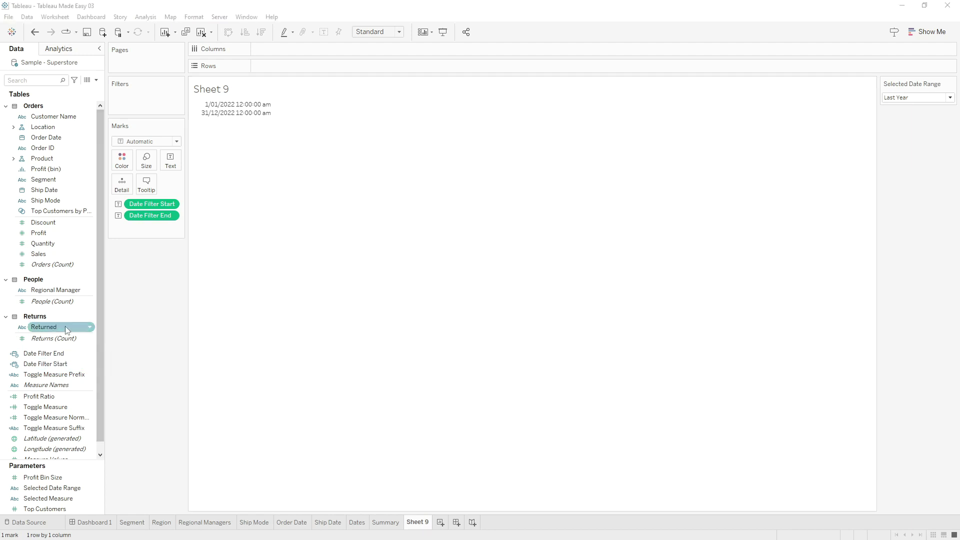
- Add Last Quarter and Last Month ELSEIF branches to Date Filter End, applying DATEADD("day", -1) to TODAY() truncated to "quarter" and "month"
right_click(57, 357)
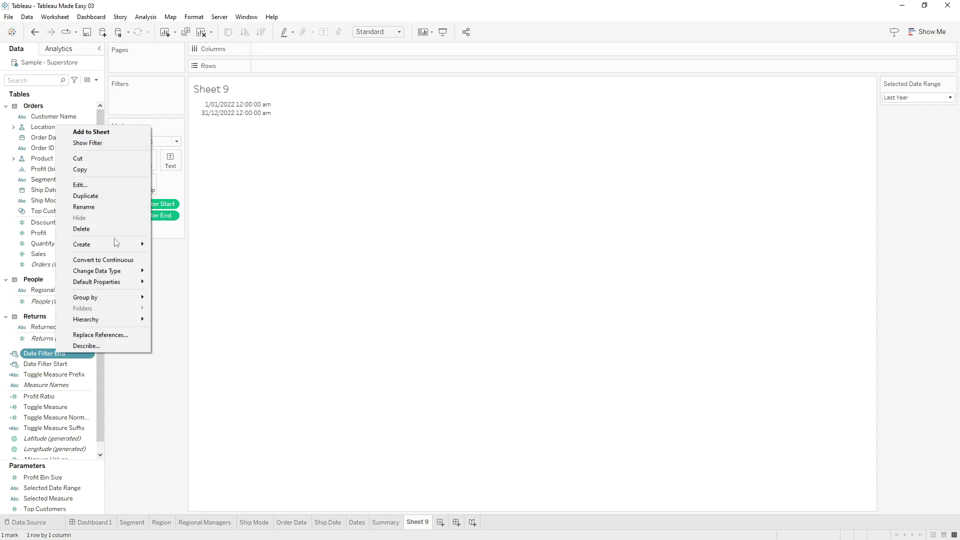
click(107, 184)
double_click(704, 207)
text(ELSEIF [Selected Date Range] = "Last Quarter" THEN DATEADD("day", -1, DATETRUNC("quarter", TODAY())) ELSEIF [Selected Date Range] = "Last Month" THEN DATEADD("day", -1, DATETRUNC("month", TODAY())) END)
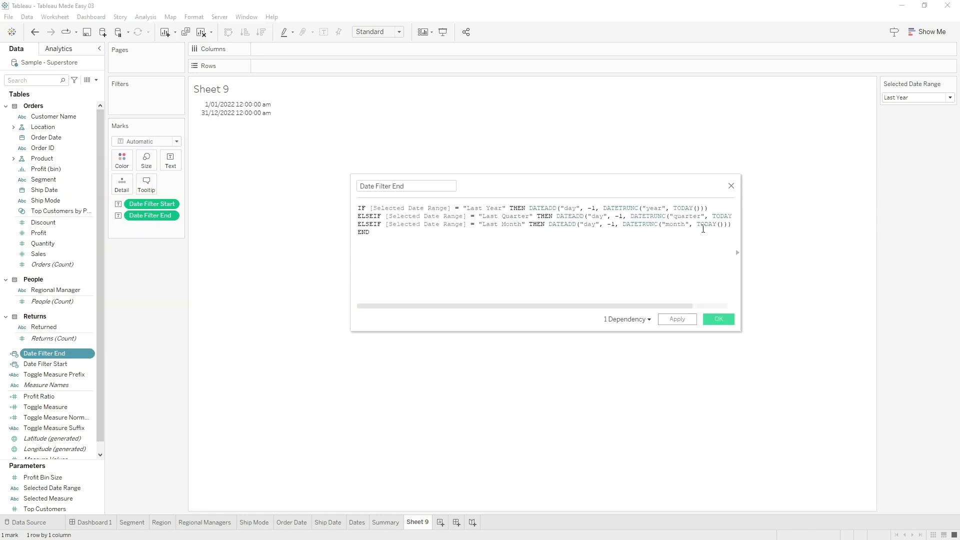
- Examine the date parts and intervals in the Last Quarter and Last Month branches of the Date Filter End formula
drag(482, 216, 531, 216)
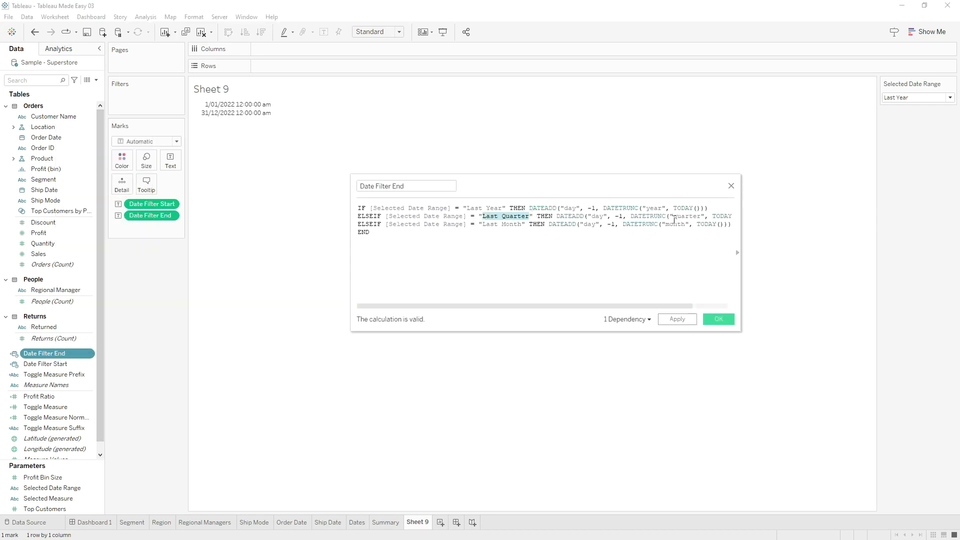
click(634, 219)
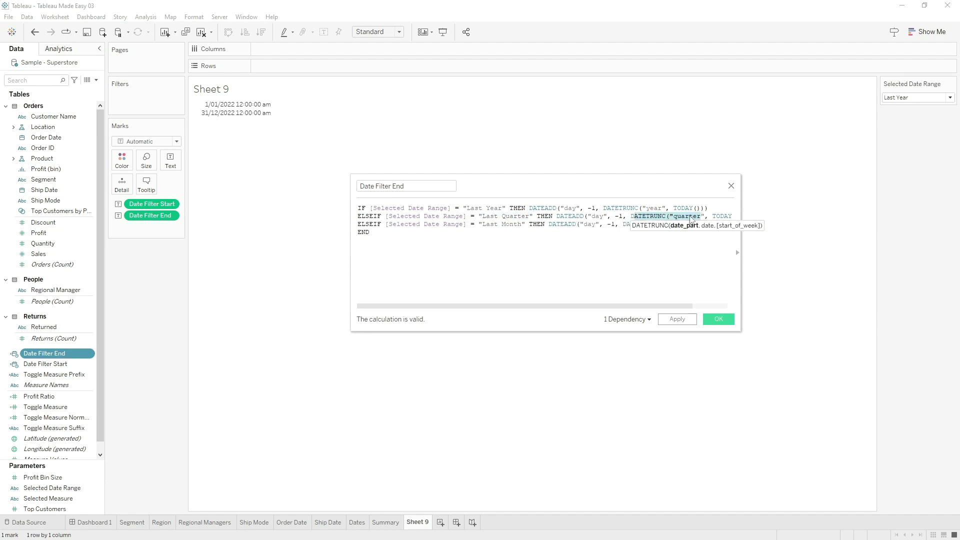
click(609, 216)
click(709, 224)
drag(490, 224, 529, 224)
drag(617, 224, 723, 225)
drag(584, 224, 618, 224)
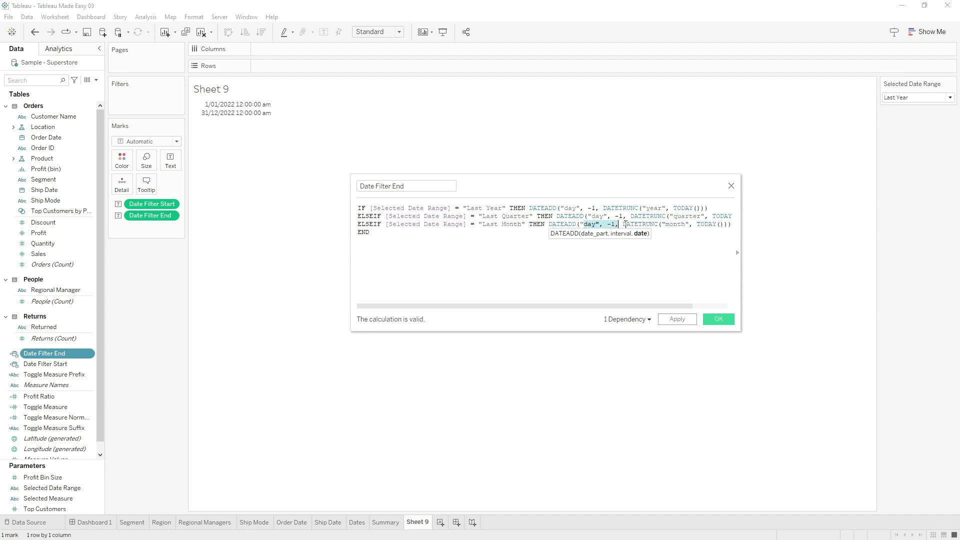
- Save Date Filter End and check the sheet's dates with Selected Date Range set to Last Quarter, Last Month and YTD
click(718, 319)
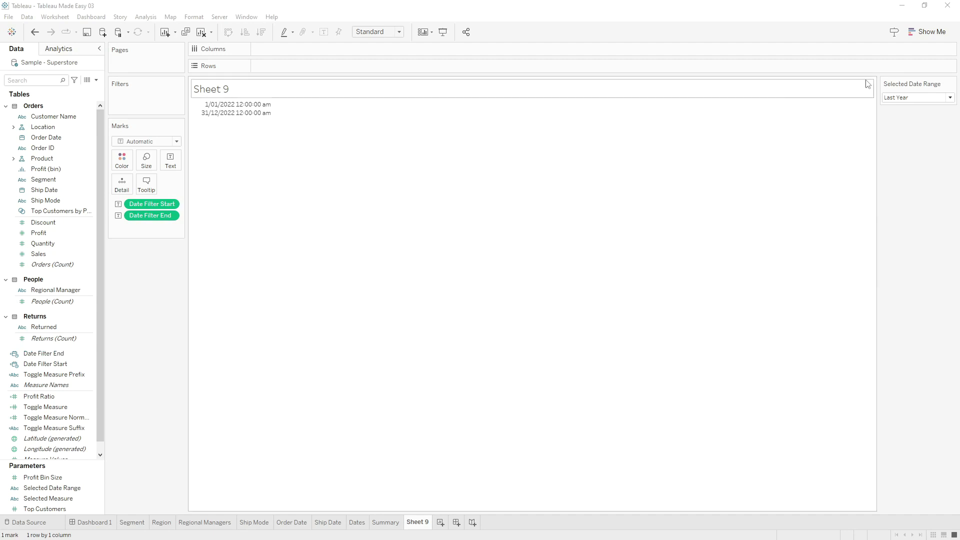
click(918, 99)
click(914, 124)
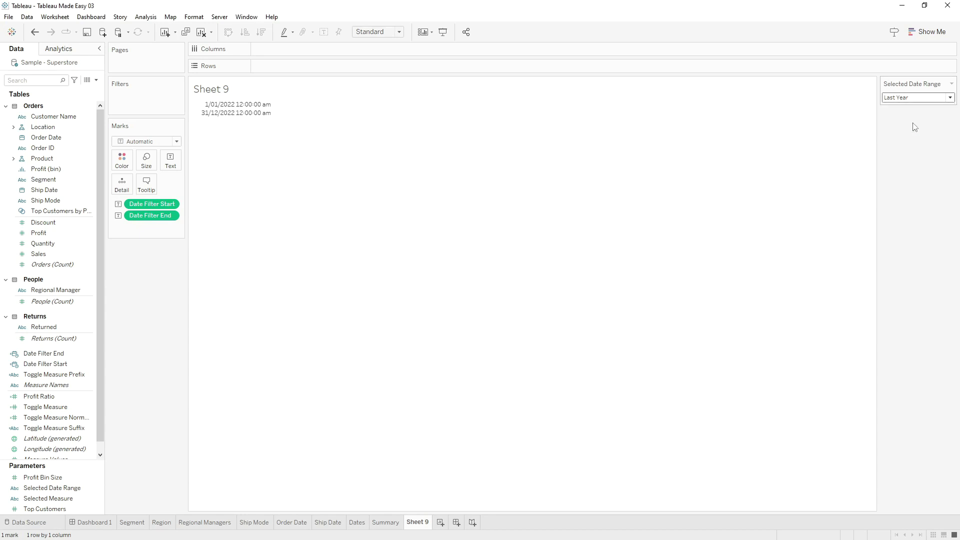
mouse_move(212, 109)
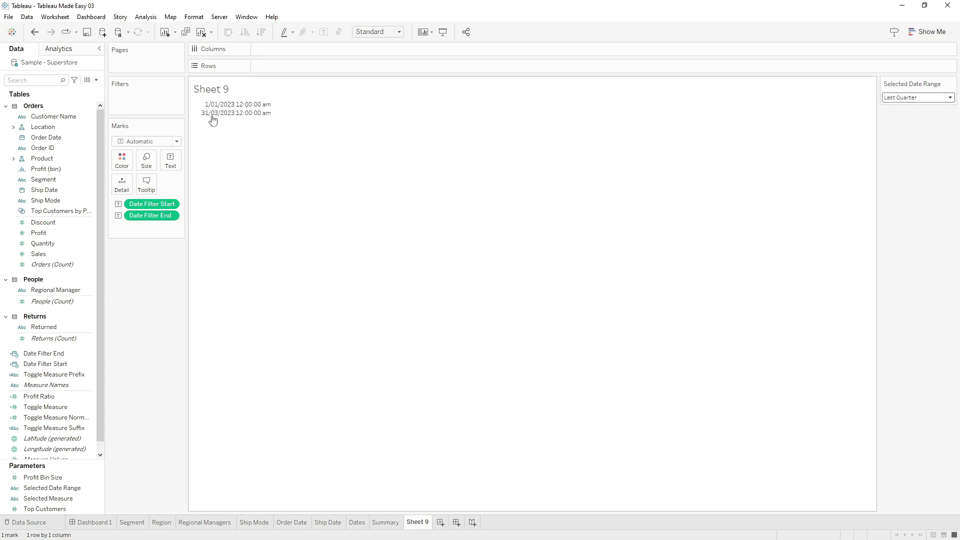
click(919, 99)
click(917, 133)
mouse_move(223, 113)
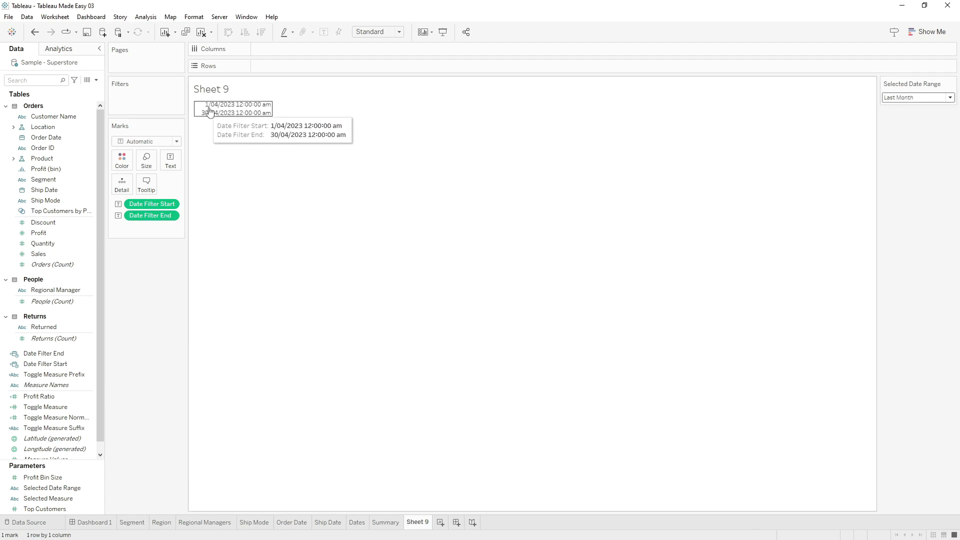
click(918, 97)
click(898, 141)
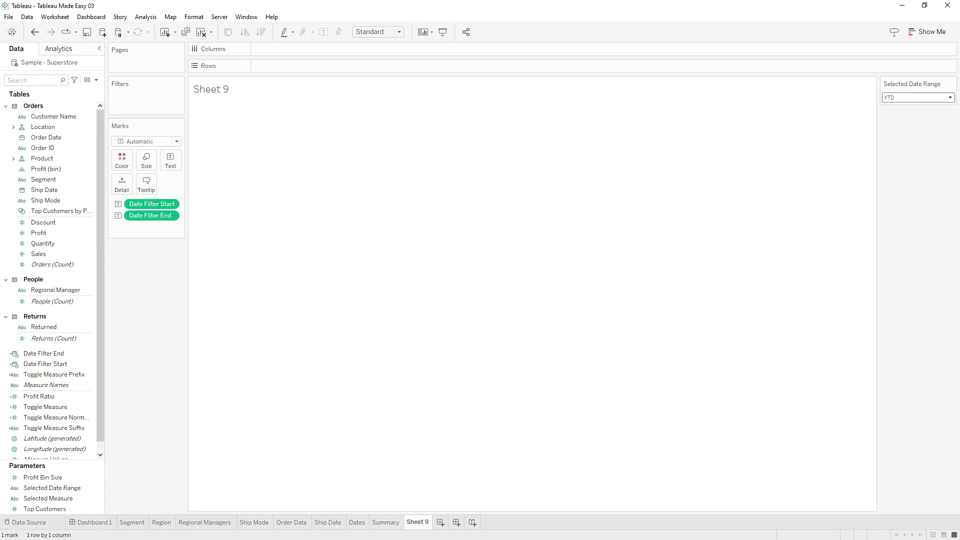
- Add an ELSEIF branch for "YTD" to Date Filter Start returning DATETRUNC("year", TODAY()), and save the calculation
right_click(70, 365)
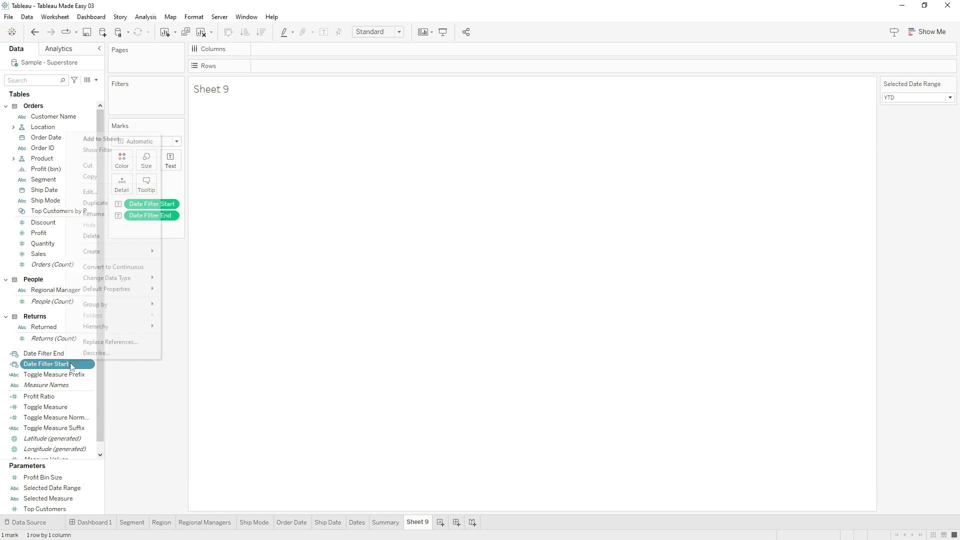
click(126, 192)
click(720, 225)
key(End)
key(Return)
text(ELSEIF [Selected Date Range] = "YTD" THEN DATETRUNC("year", TODAY()))
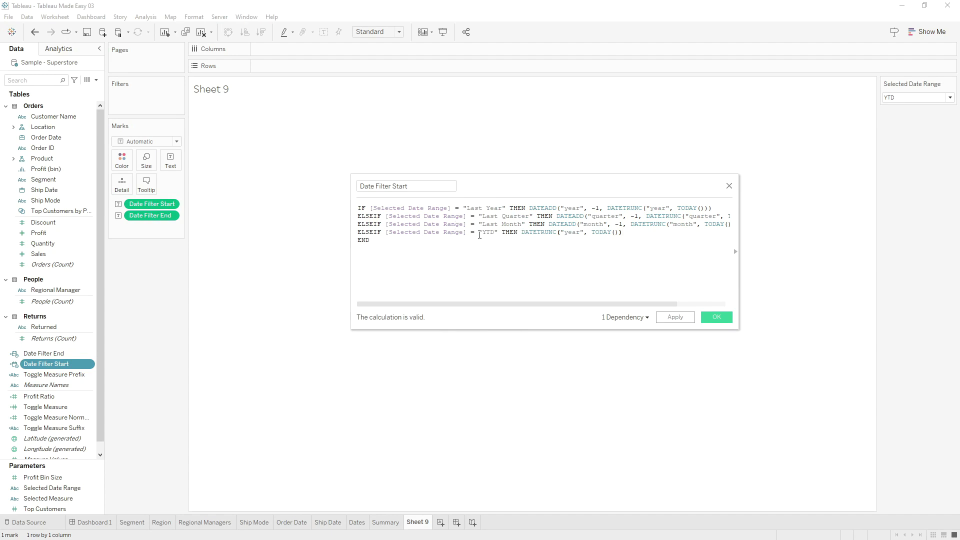
drag(521, 235, 626, 234)
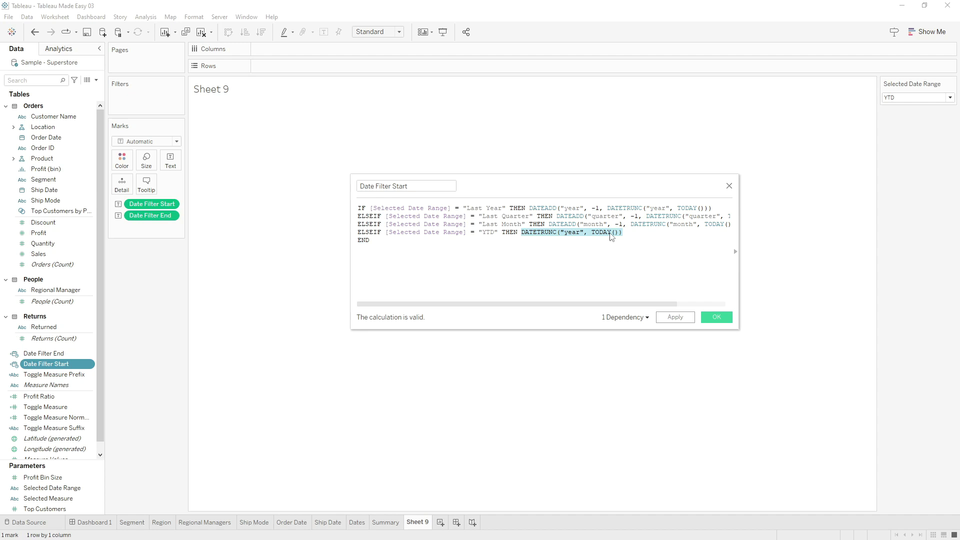
click(611, 233)
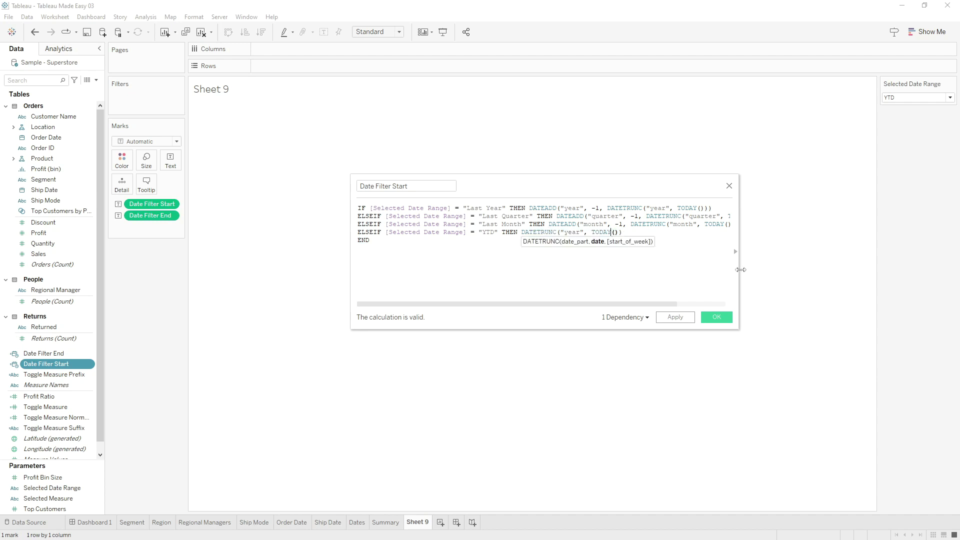
click(717, 317)
- Add an ELSEIF branch for "YTD" to Date Filter End returning TODAY(), save it and check the sheet's dates
click(79, 355)
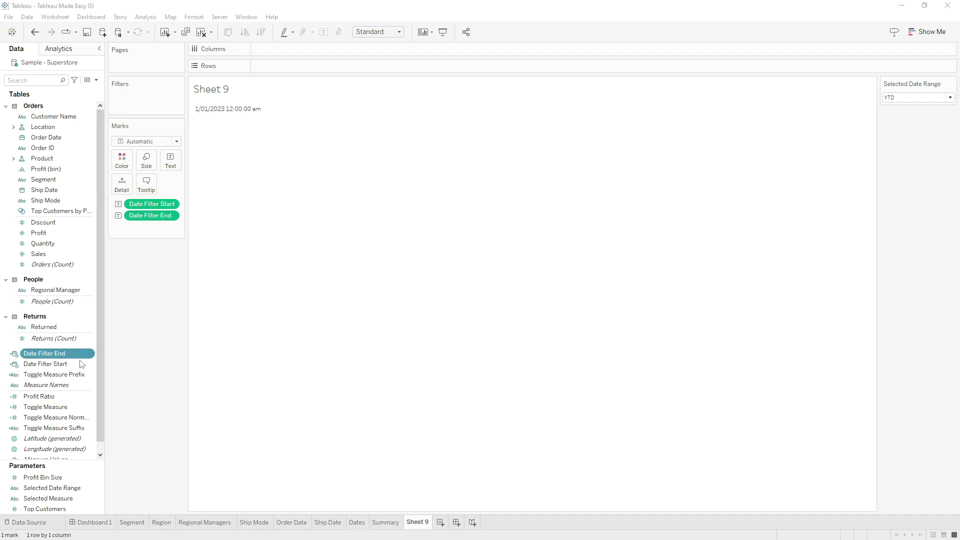
right_click(65, 355)
click(118, 184)
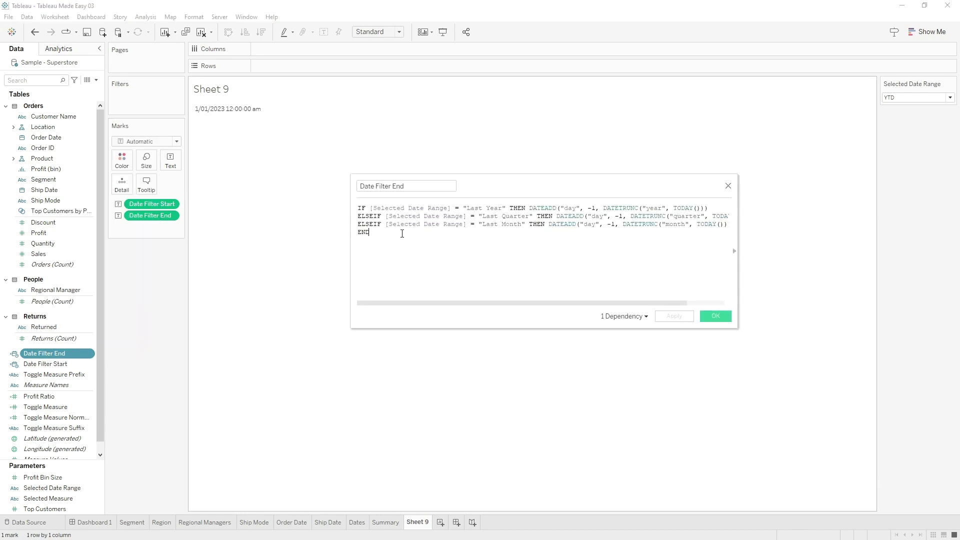
text(ELSEIF [Selected Date Range] = "YTD" THEN TODAY())
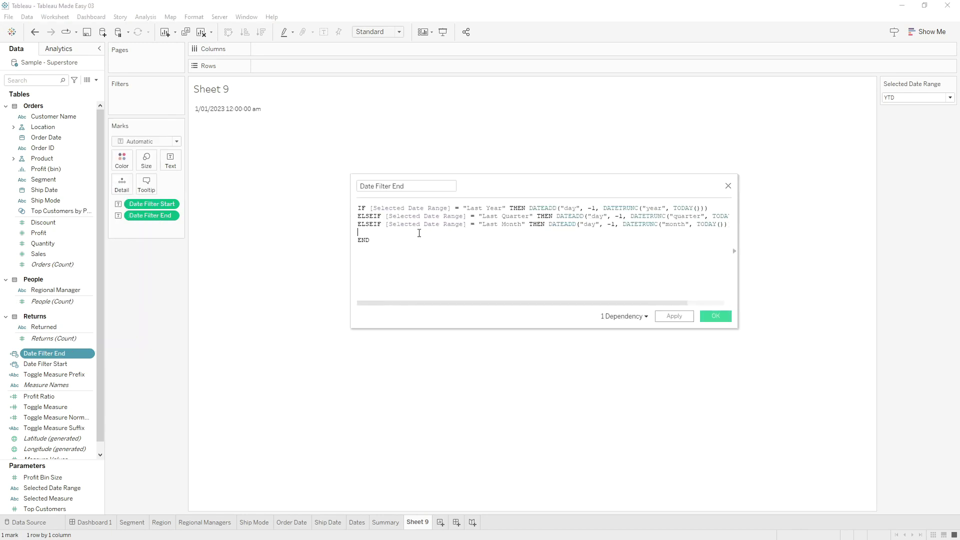
drag(387, 232, 496, 230)
double_click(531, 232)
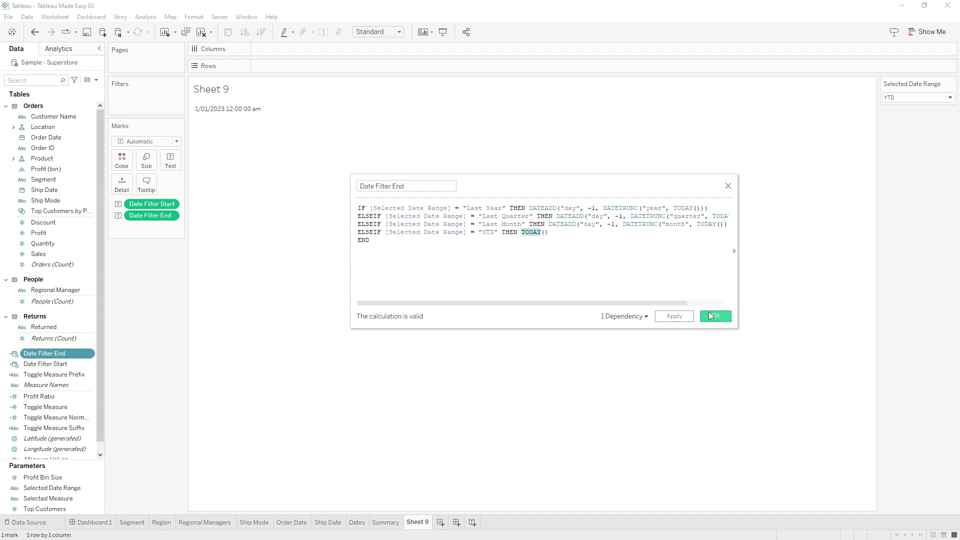
click(714, 318)
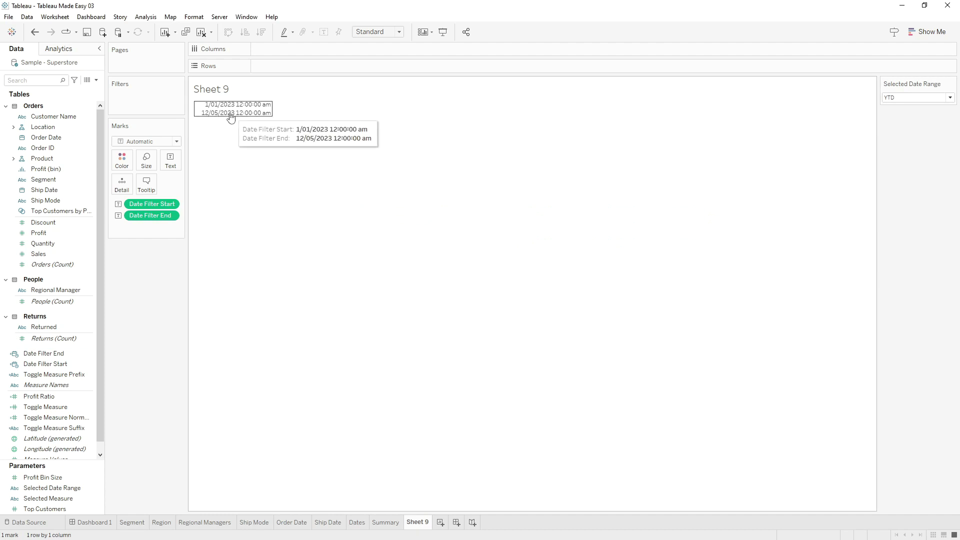
mouse_move(214, 115)
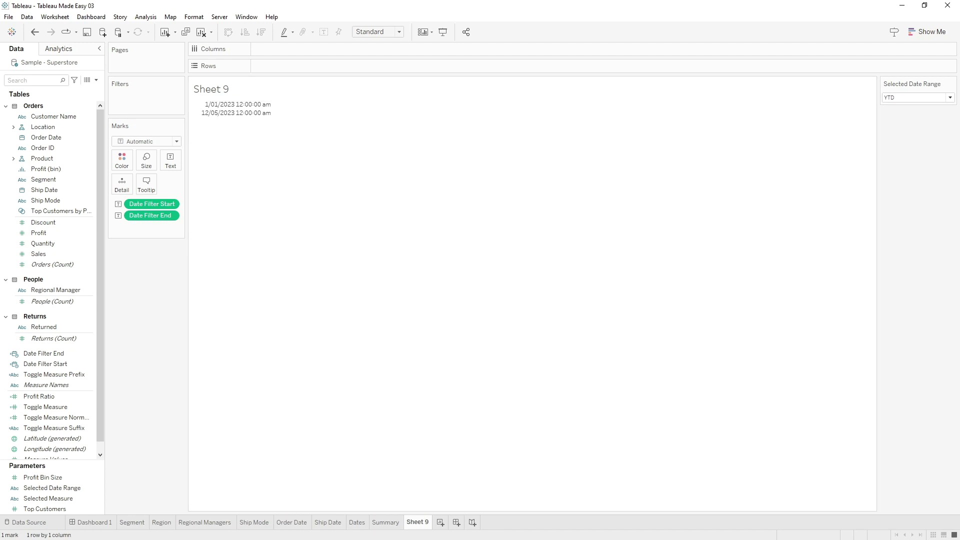
- Add "QTD" and "MTD" ELSEIF branches to Date Filter Start, truncating TODAY() to "quarter" and "month" with DATETRUNC, and save
click(45, 364)
right_click(53, 364)
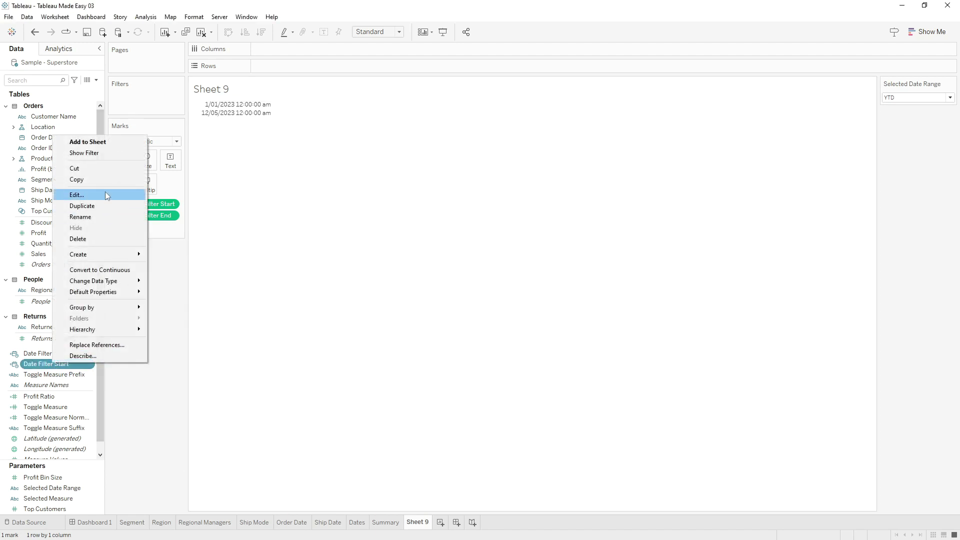
click(105, 194)
text(ELSEIF [Selected Date Range] = "QTD" THEN DATETRUNC("quarter", TODAY()) ELSEIF [Selected Date Range] = "MTD" THEN DATETRUNC("month", TODAY()))
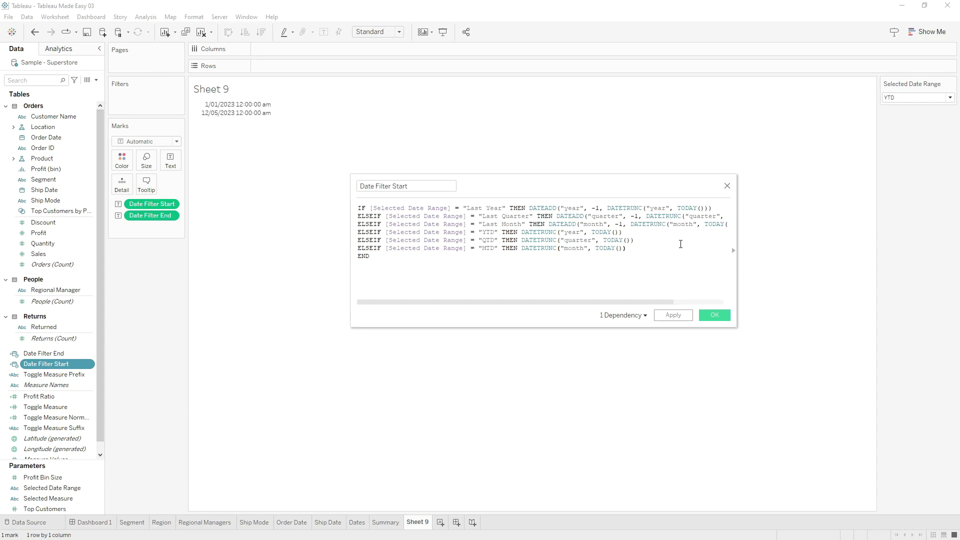
double_click(486, 242)
double_click(582, 241)
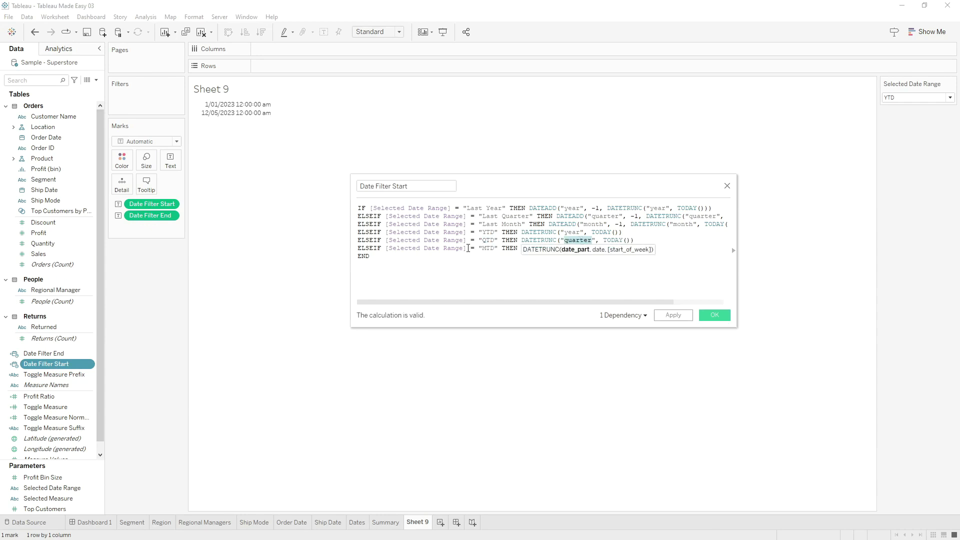
double_click(488, 248)
double_click(573, 248)
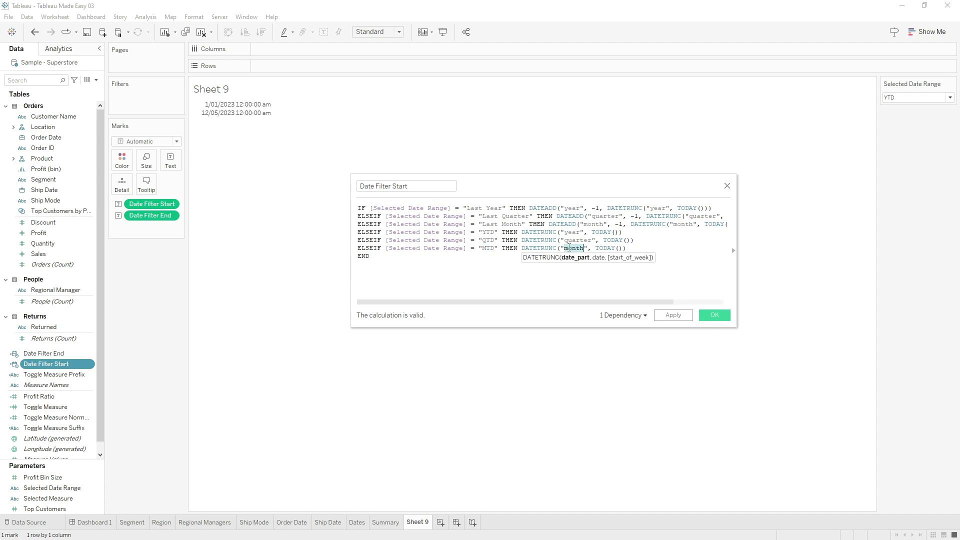
click(715, 315)
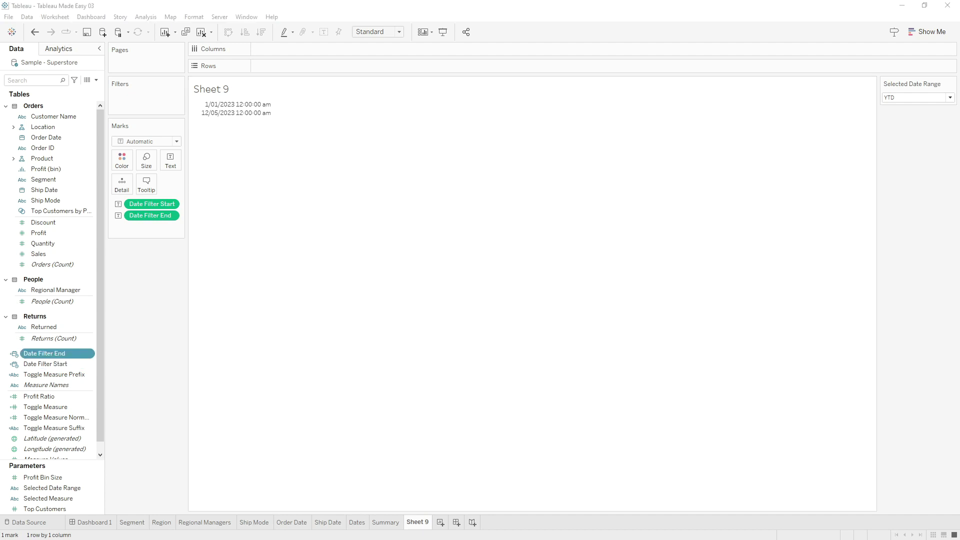
- Add "QTD" and "MTD" ELSEIF branches to Date Filter End, both returning TODAY(), and save the calculation
right_click(75, 353)
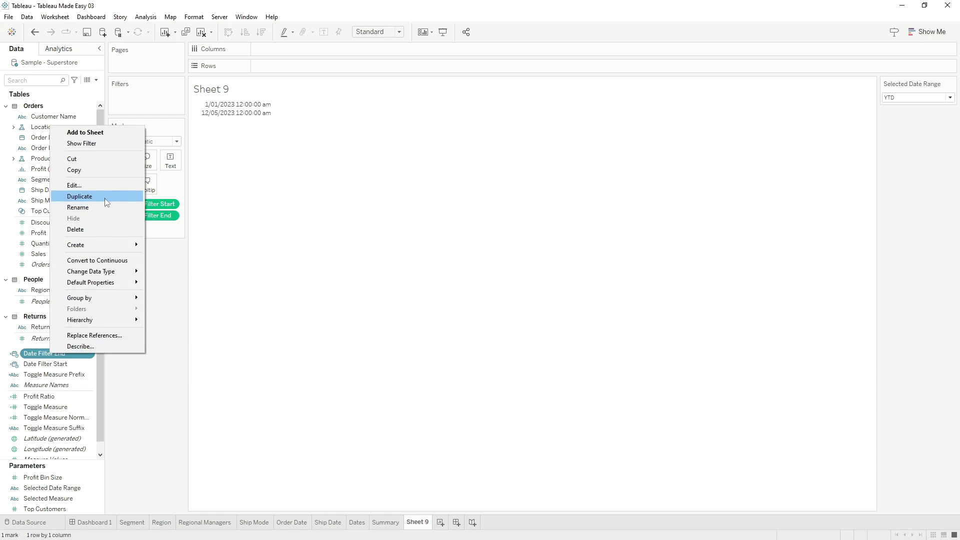
click(82, 185)
click(612, 235)
text(ELSEIF [Selected Date Range] = "QTD" THEN TODAY() ELSEIF [Selected Date Range] = "MTD" THEN TODAY())
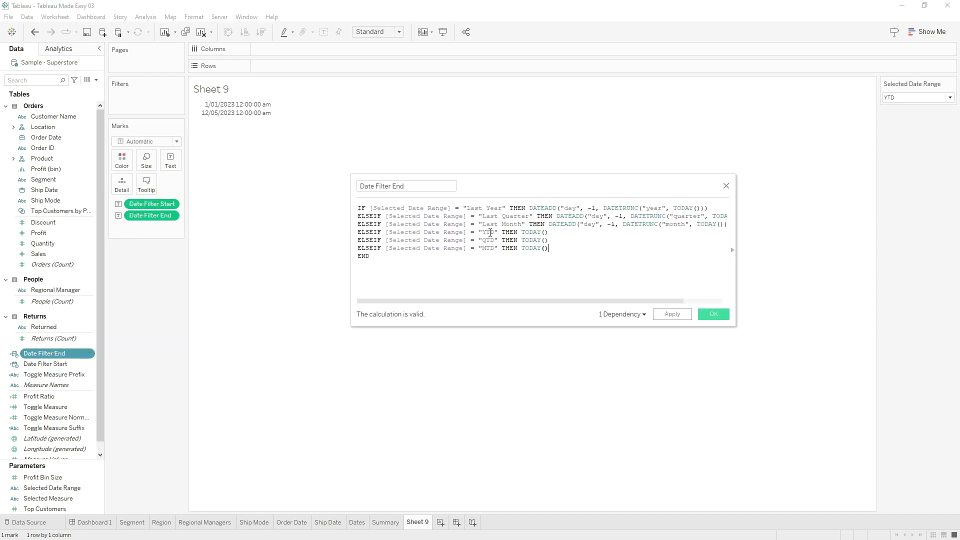
double_click(488, 248)
click(580, 253)
click(716, 314)
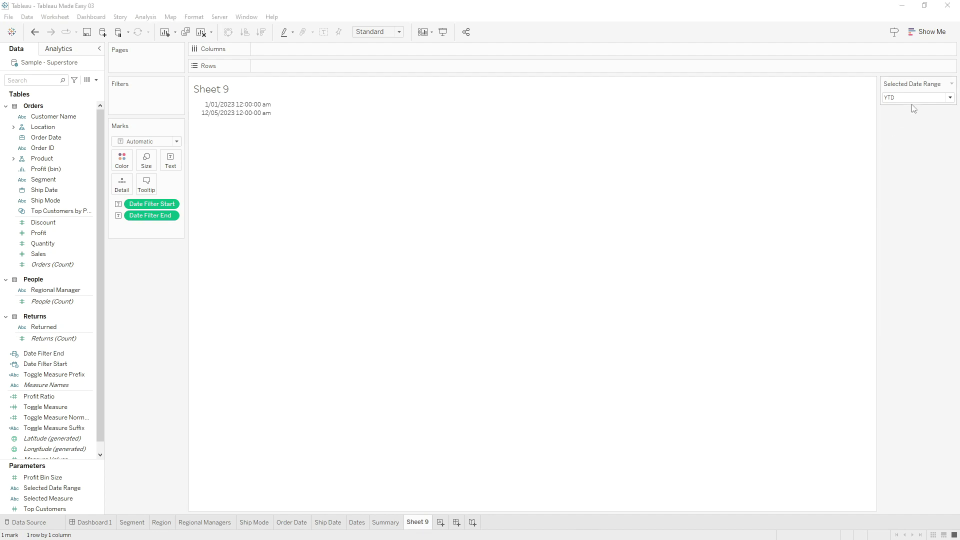
- Check the start and end dates for YTD, QTD and MTD, and set Selected Date Range to Last FY
mouse_move(224, 109)
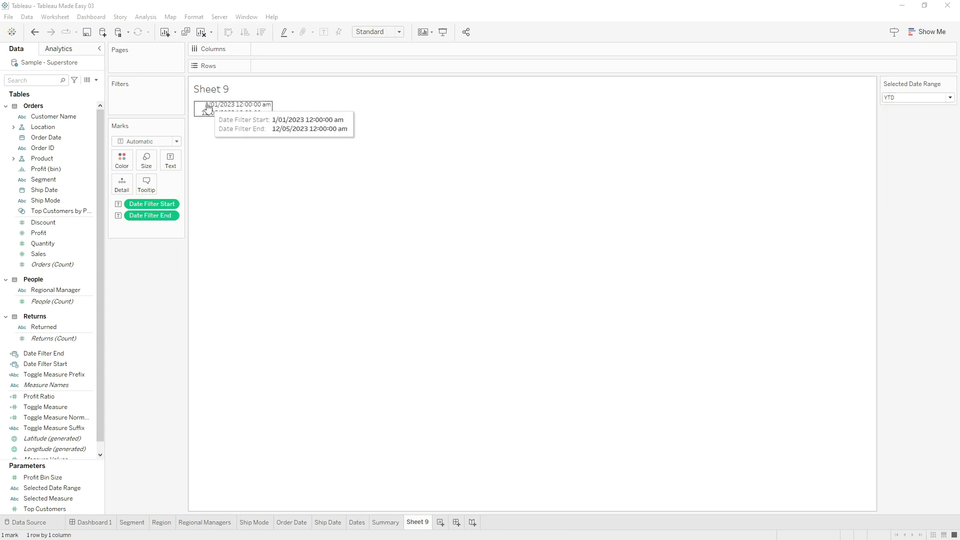
click(924, 100)
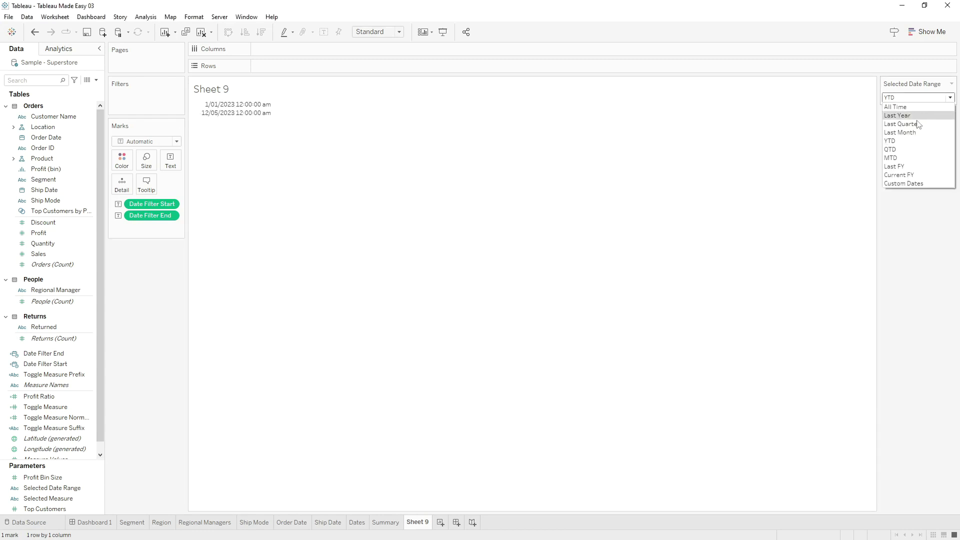
click(914, 156)
mouse_move(202, 113)
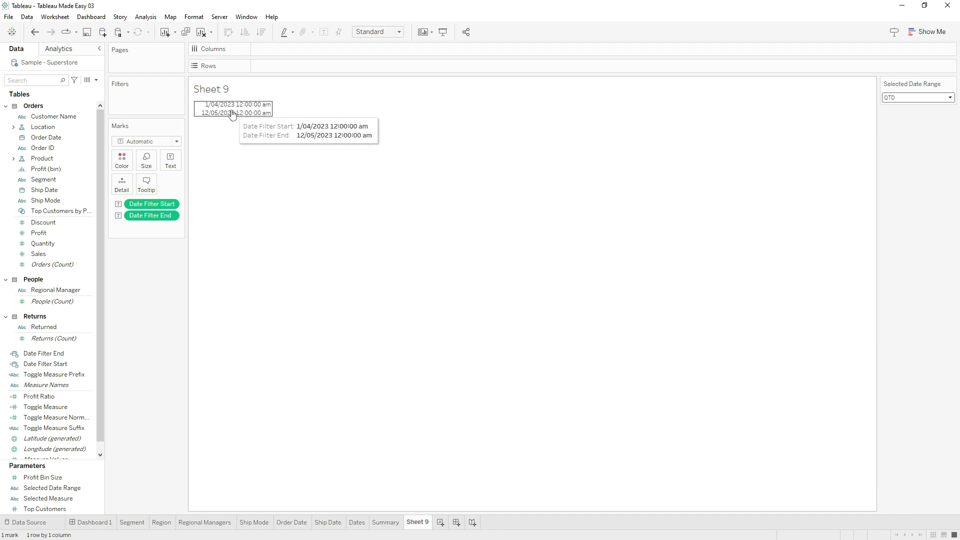
click(926, 99)
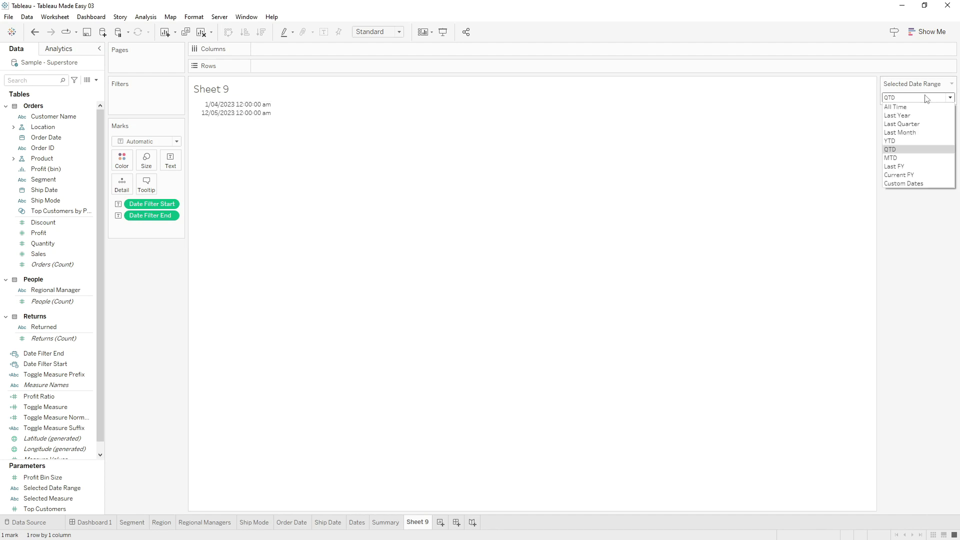
click(927, 158)
mouse_move(208, 112)
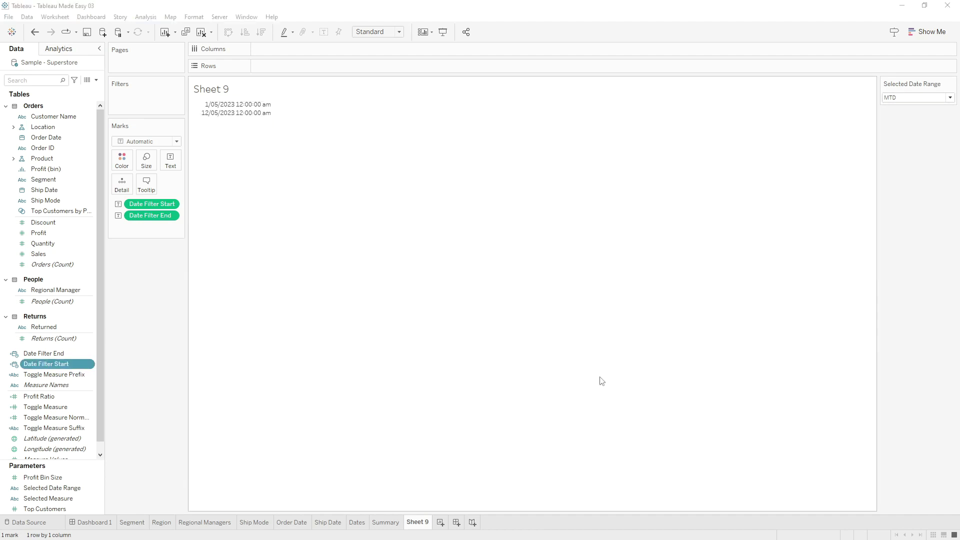
click(928, 98)
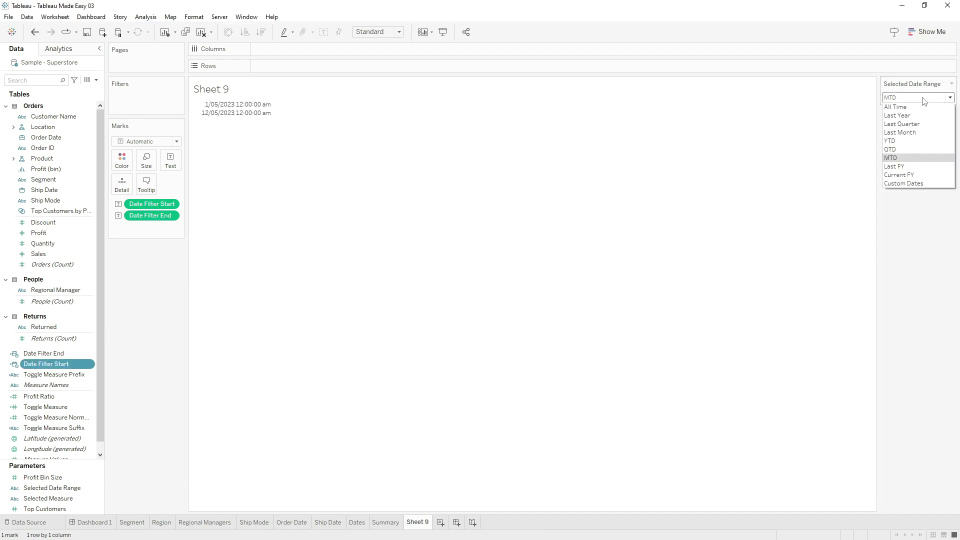
click(913, 164)
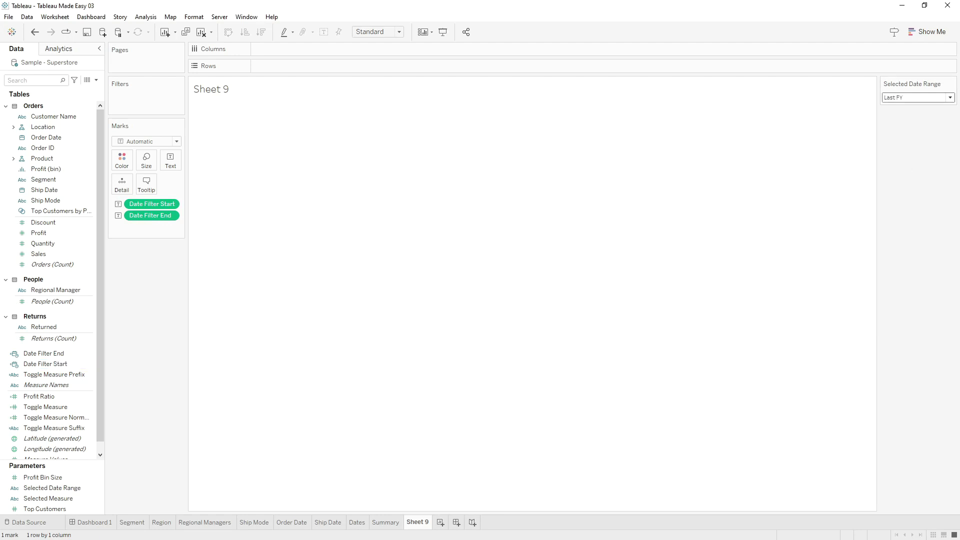
- Add an ELSEIF branch for "Current FY" to Date Filter Start returning MAKEDATE(2022,7,1)
right_click(58, 364)
click(107, 197)
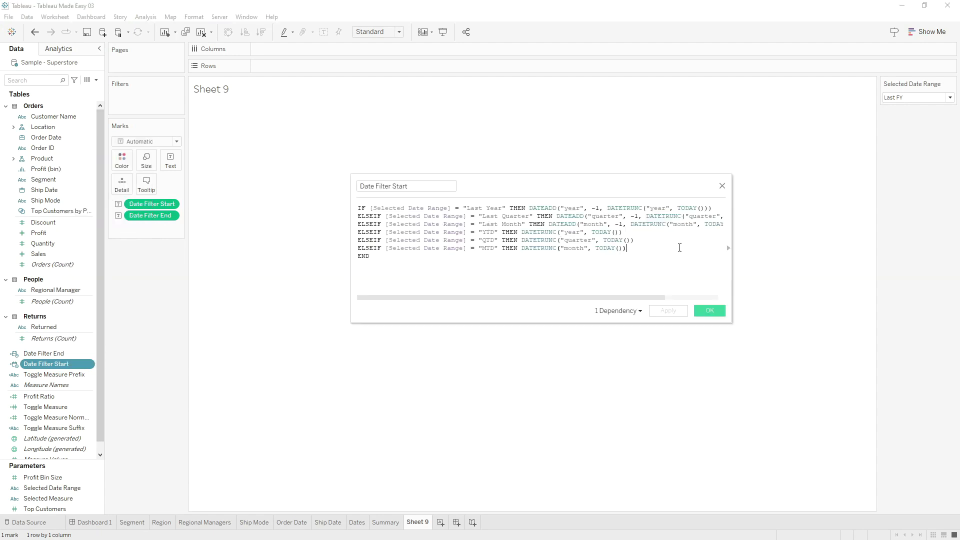
key(Return)
text(ELSEIF [Selec)
key(Return)
text(=)
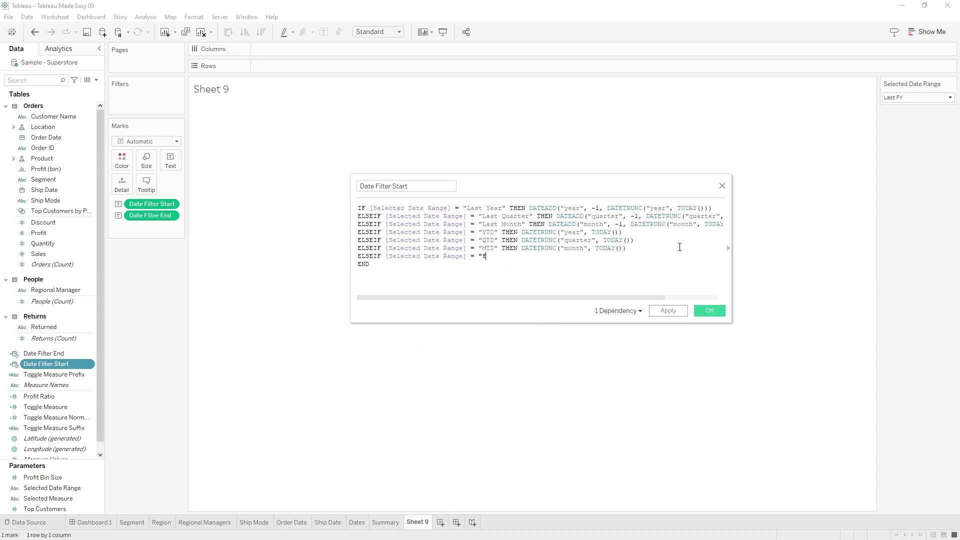
text( "Current FY" THEN MAKE)
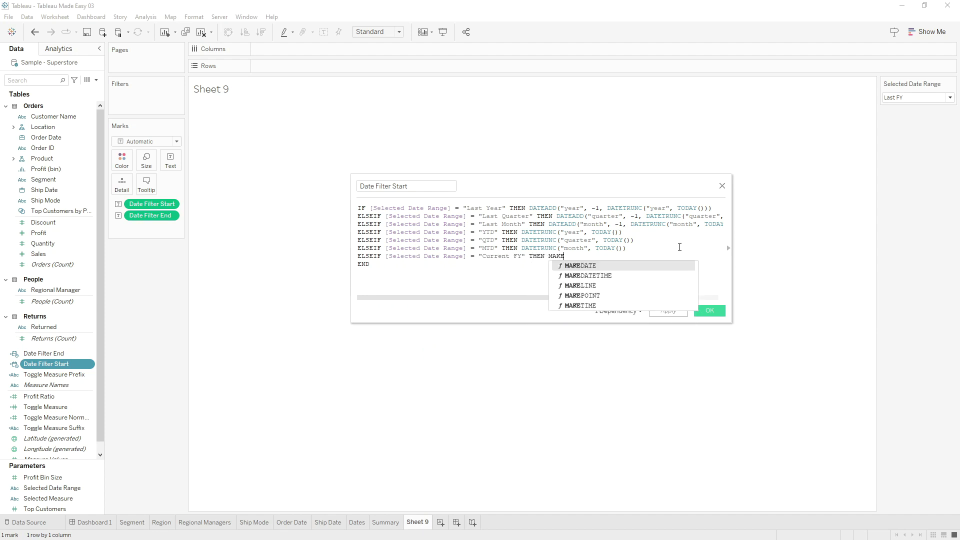
key(Return)
text(202)
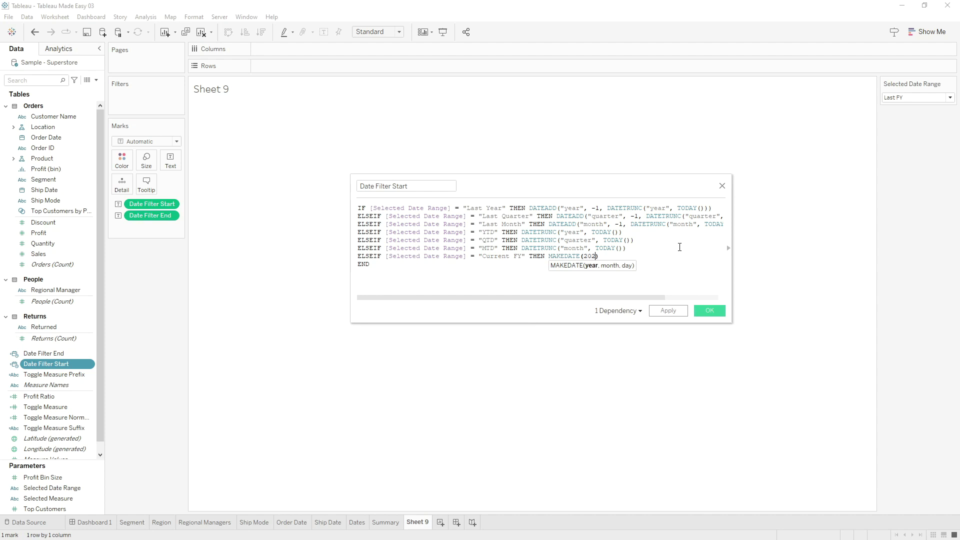
text(2,7,1)
drag(603, 258, 611, 258)
click(615, 257)
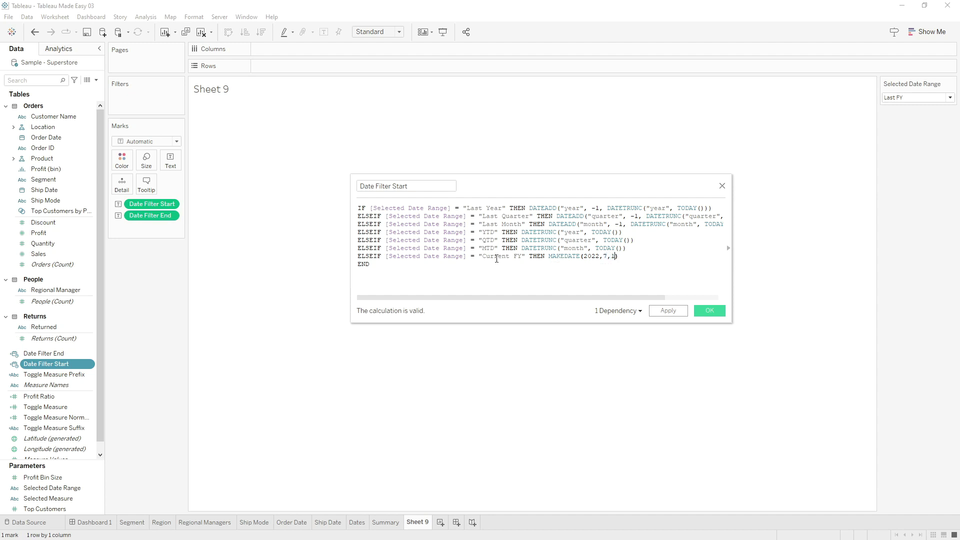
drag(485, 257, 519, 256)
drag(583, 257, 615, 257)
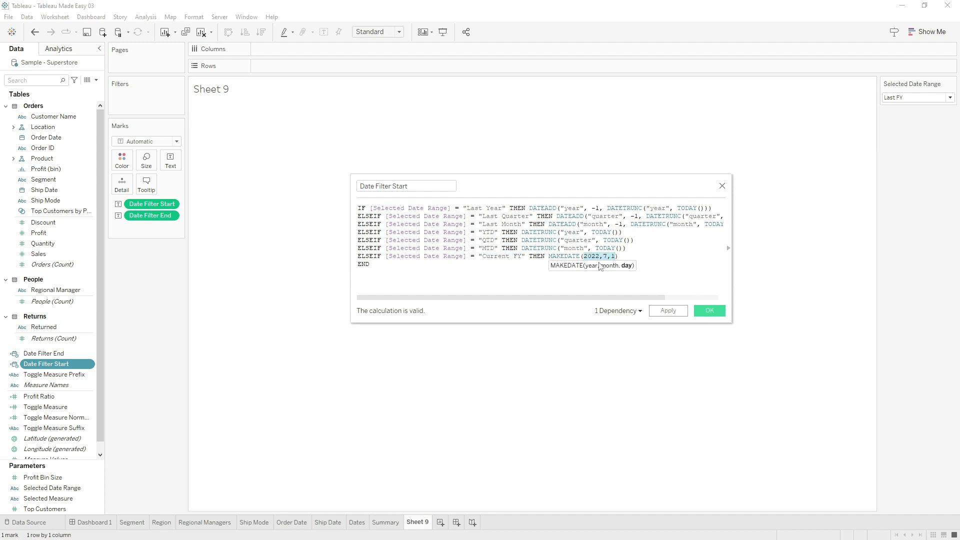
drag(603, 256, 615, 256)
click(607, 258)
click(615, 256)
double_click(595, 257)
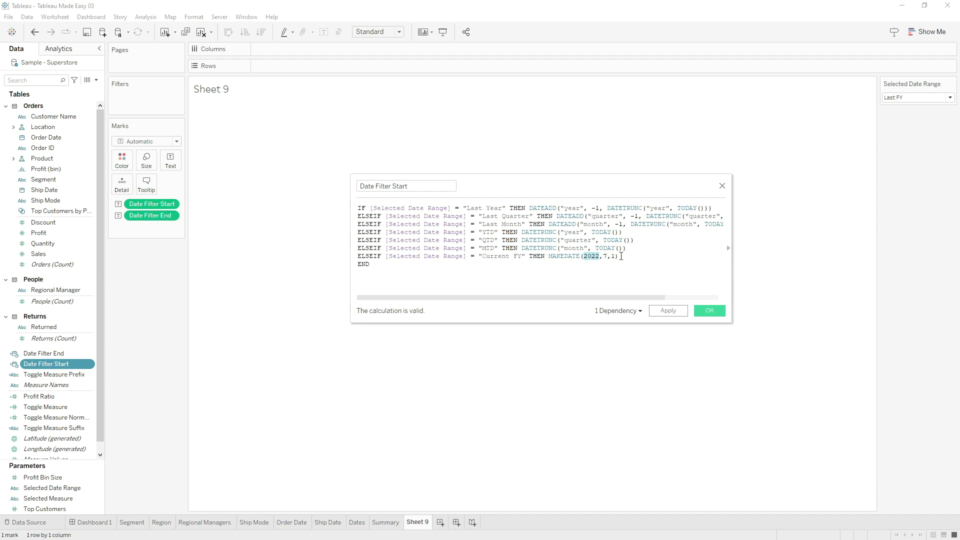
click(658, 209)
- Replace Date Filter Start's Current FY year with IF MONTH(TODAY()) >= 7 THEN YEAR(TODAY()) ELSE YEAR(TODAY()) - 1 END and save
double_click(596, 257)
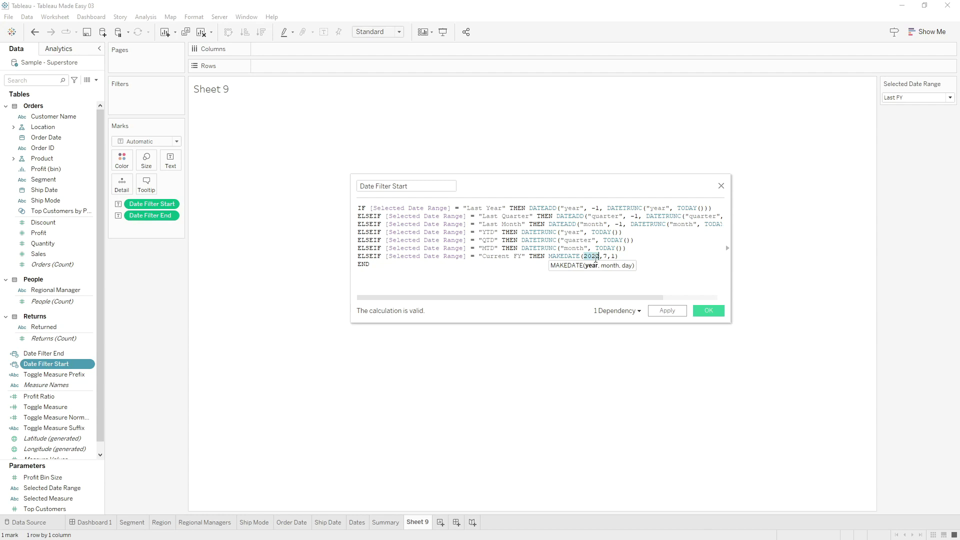
text(IF MONTH(TOD)
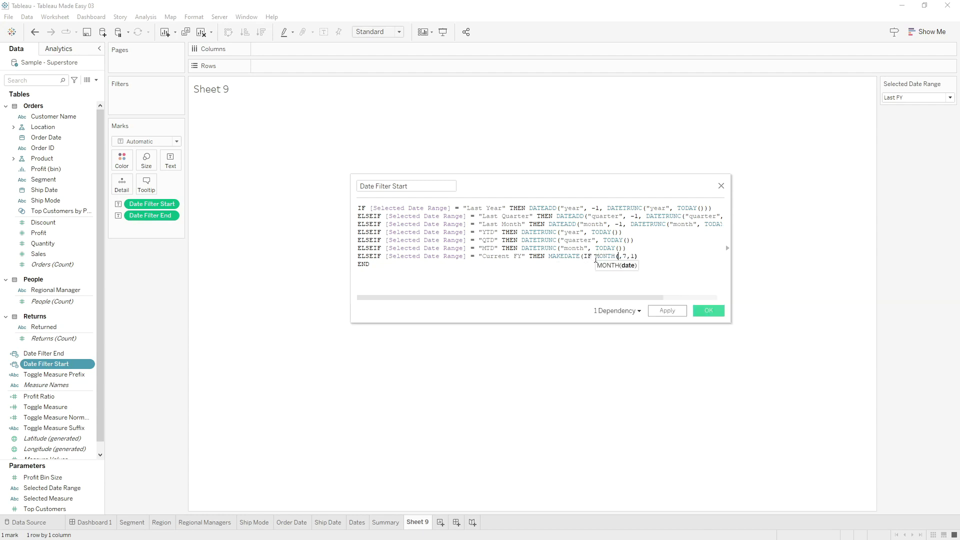
text(AY()) >= )
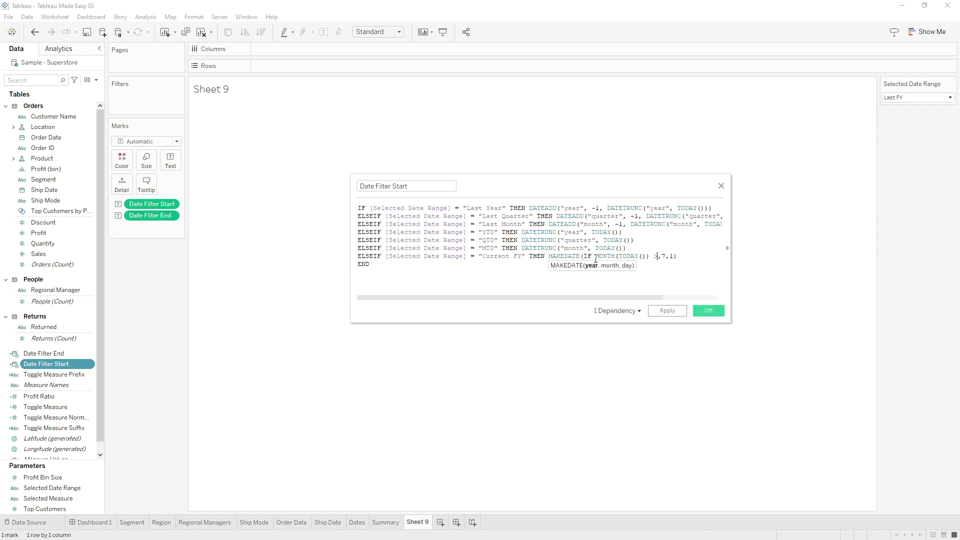
text(7 THEN )
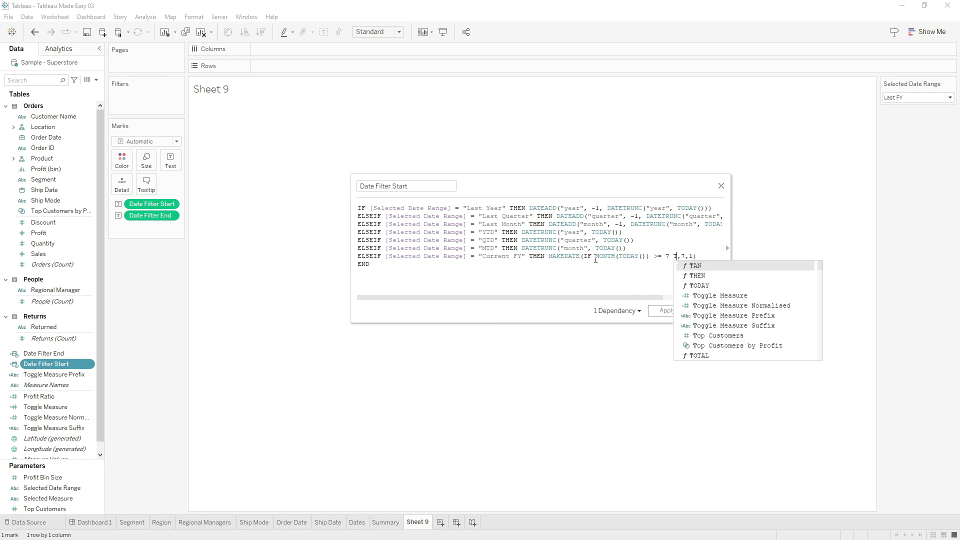
text(YEAR(TODAY()) ELSE YEAR(Y)
text(ODAY()) )
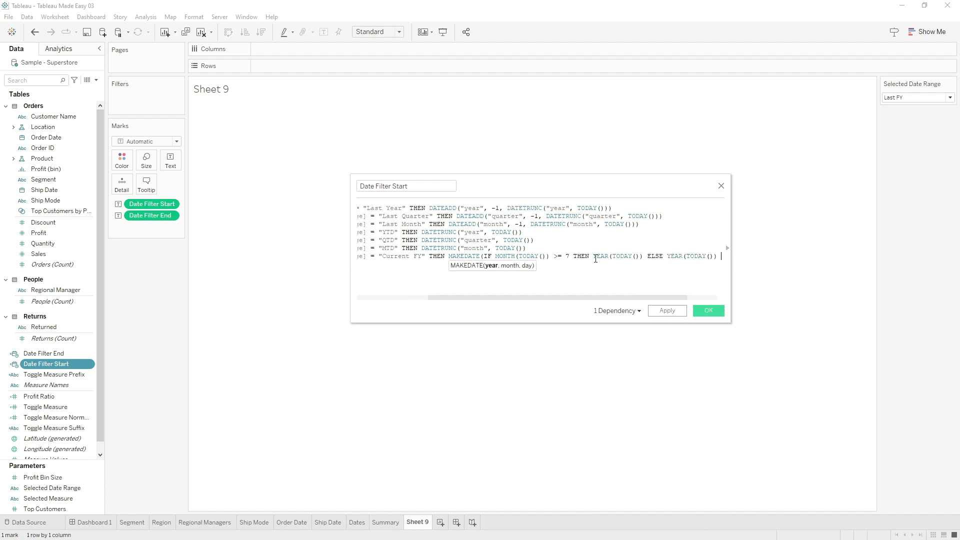
text(- 1 END,7,1))
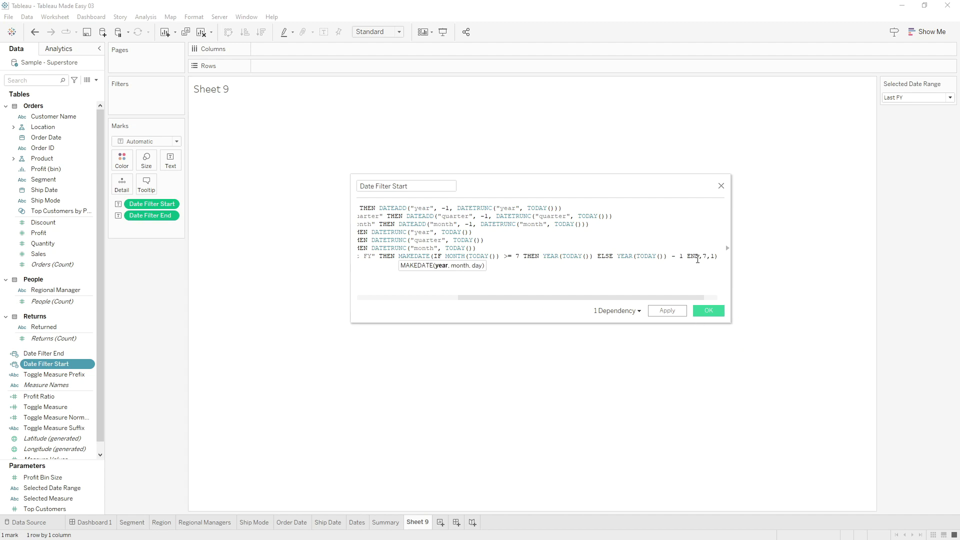
click(709, 311)
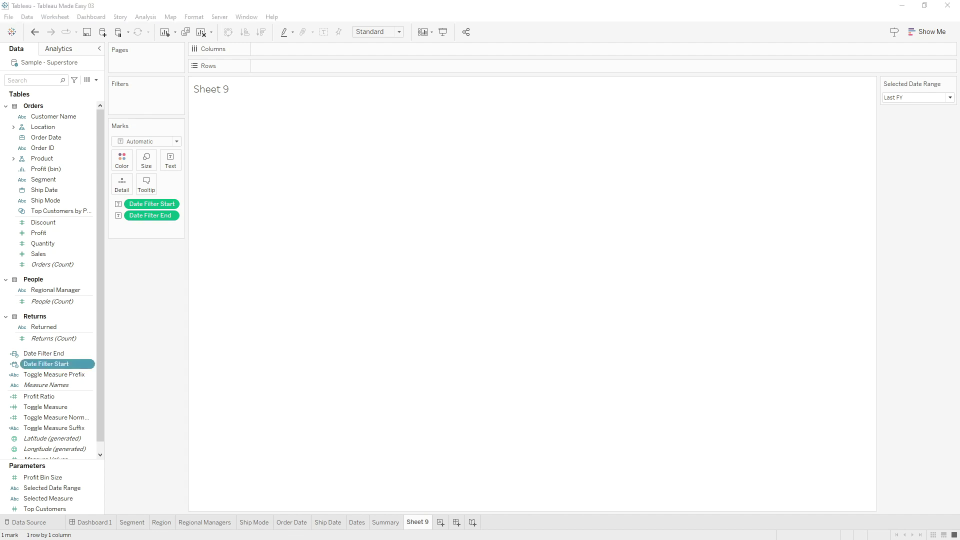
- Insert a copy of Date Filter Start's "Current FY" ELSEIF branch before the final END in Date Filter End
right_click(45, 353)
click(94, 187)
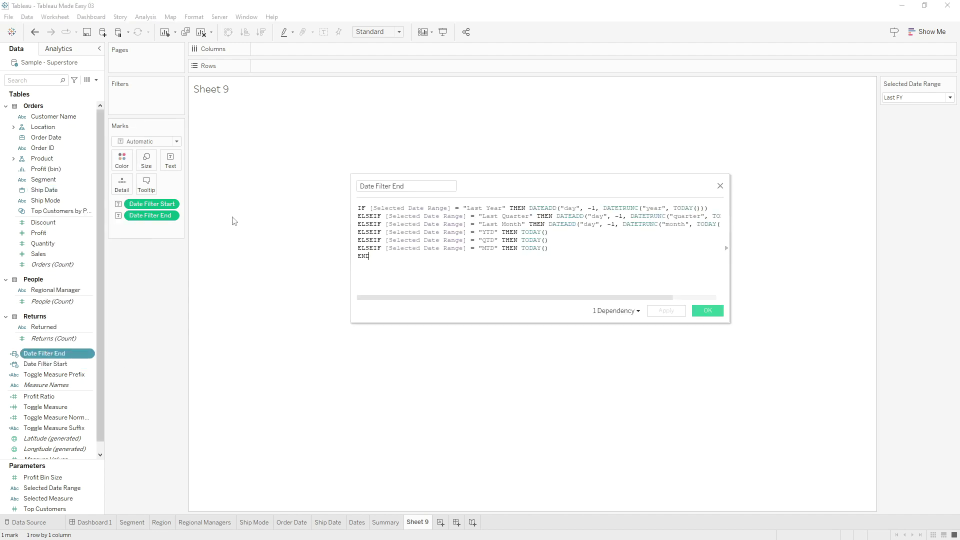
click(582, 251)
text(ELSEIF [Selected Date Range] = "Last FY" THEN MAKEDATE(IF MONTH(TODAY()) >= 7 THEN YEAR(TODAY()) ELSE YEAR(TODAY()) - 1 END,7,1))
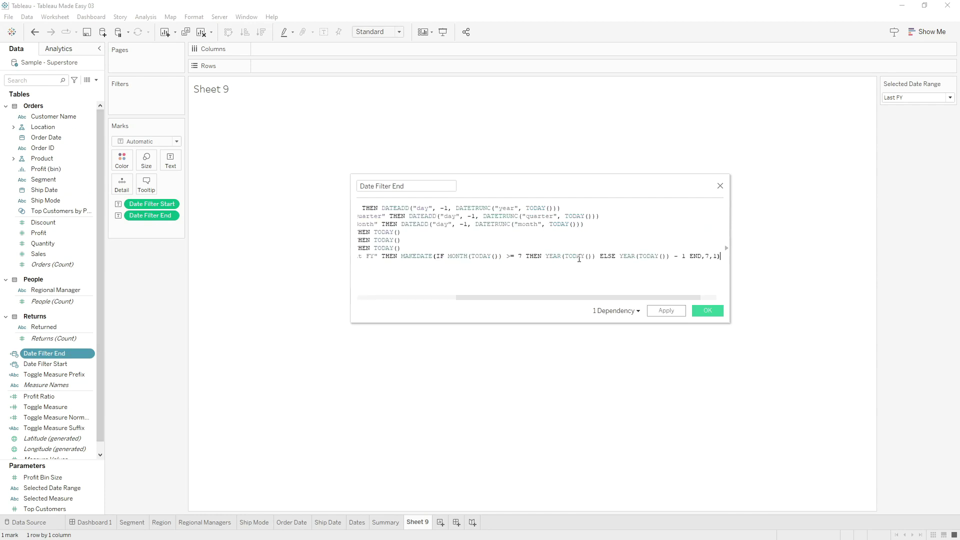
- Set the month to 6 and the day to 30 in Date Filter End's Current FY MAKEDATE
drag(571, 297, 595, 300)
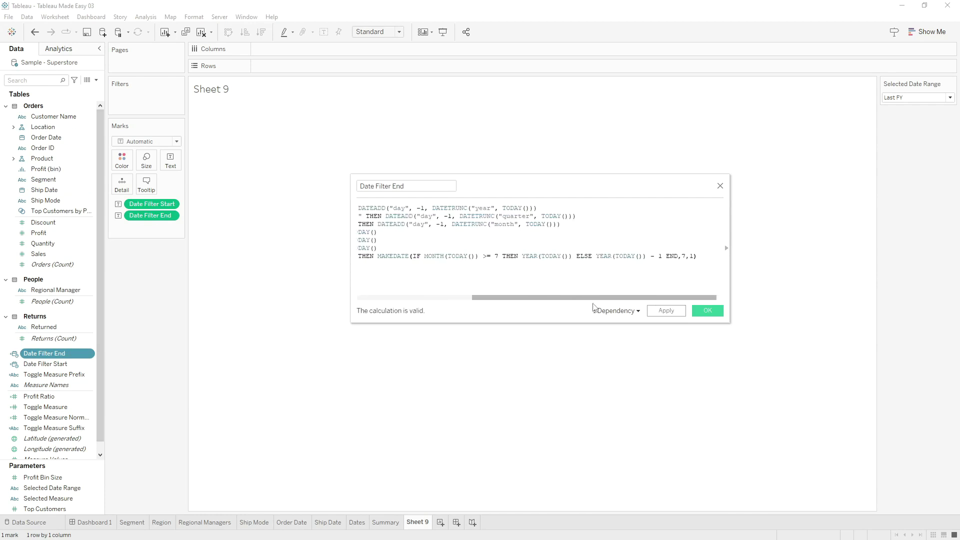
click(685, 256)
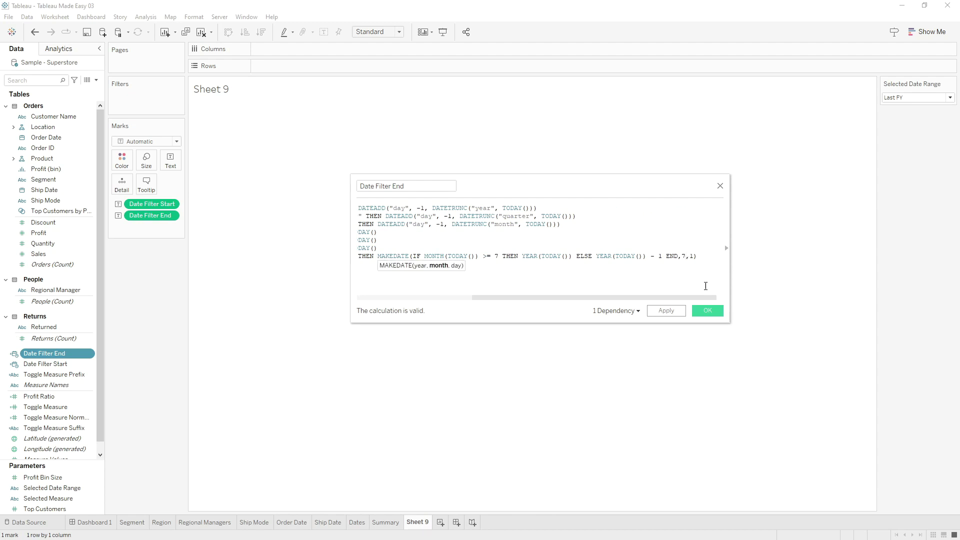
key(BackSpace)
text(6)
key(Right)
key(Right)
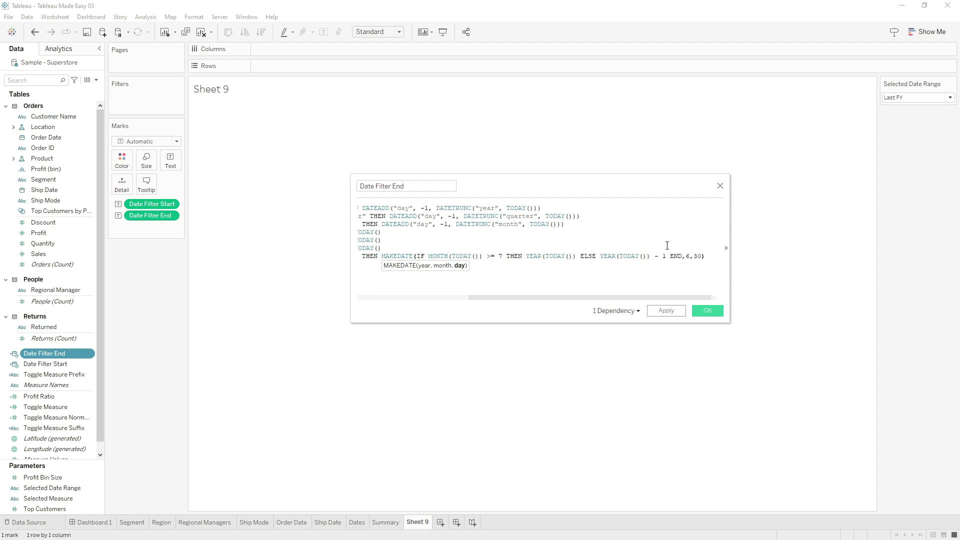
- Make Date Filter End's Current FY year YEAR(TODAY()) + 1 from month 7, ELSE YEAR(TODAY()), and save the calculation
click(666, 257)
key(BackSpace)
key(BackSpace)
key(BackSpace)
key(BackSpace)
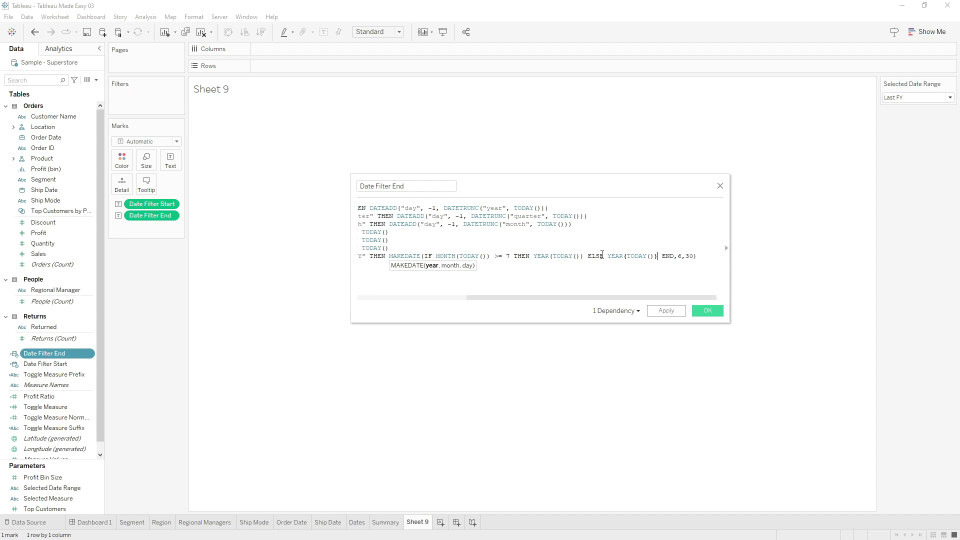
text(+ 1)
click(708, 310)
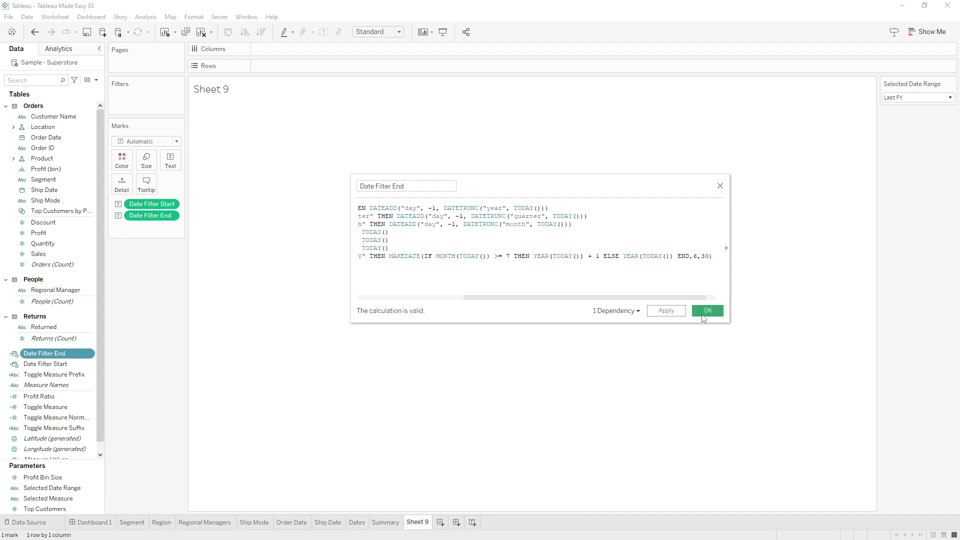
- Check the start and end dates for Current FY, and set Selected Date Range to Last FY
click(920, 97)
click(907, 174)
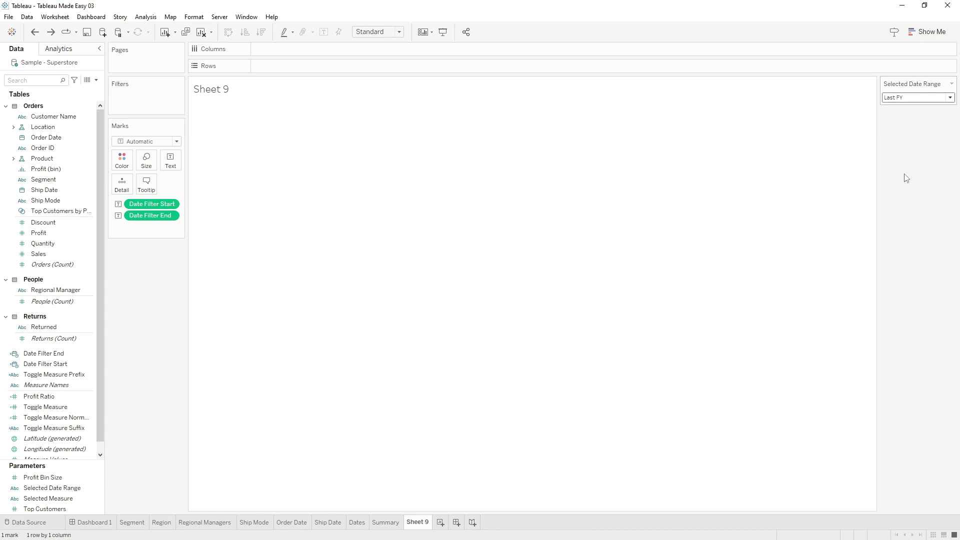
mouse_move(208, 111)
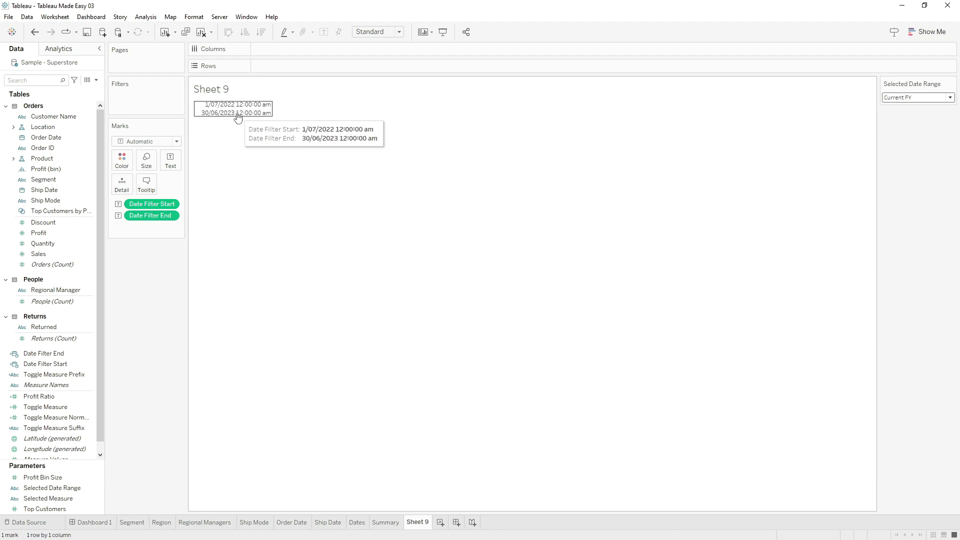
key(Down)
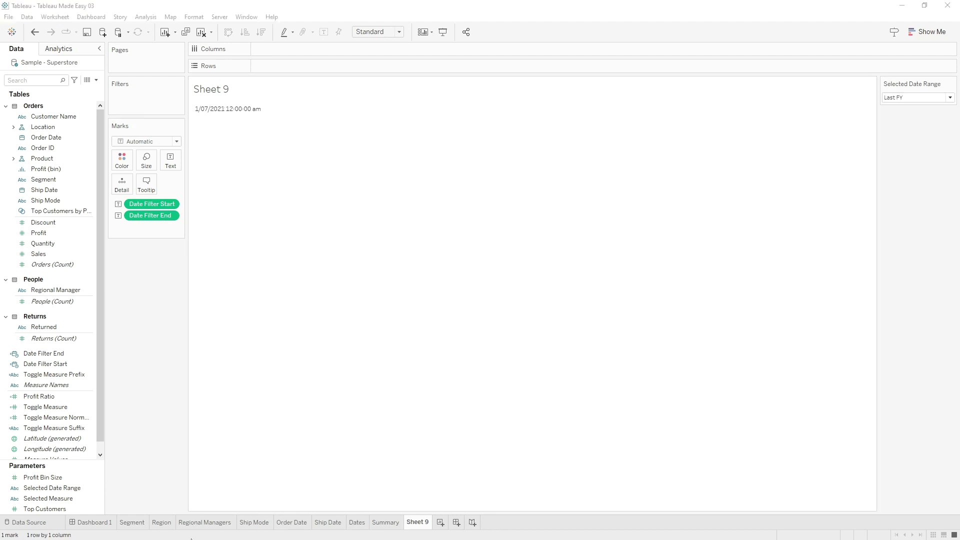
- Duplicate the Current FY branch in Date Filter End and change the copy's condition to "Last FY"
click(68, 356)
right_click(67, 357)
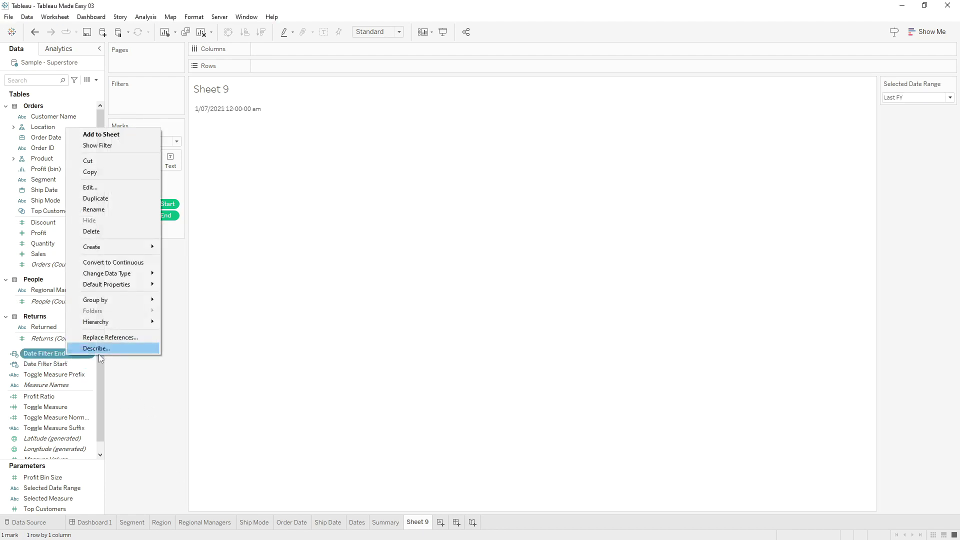
click(92, 186)
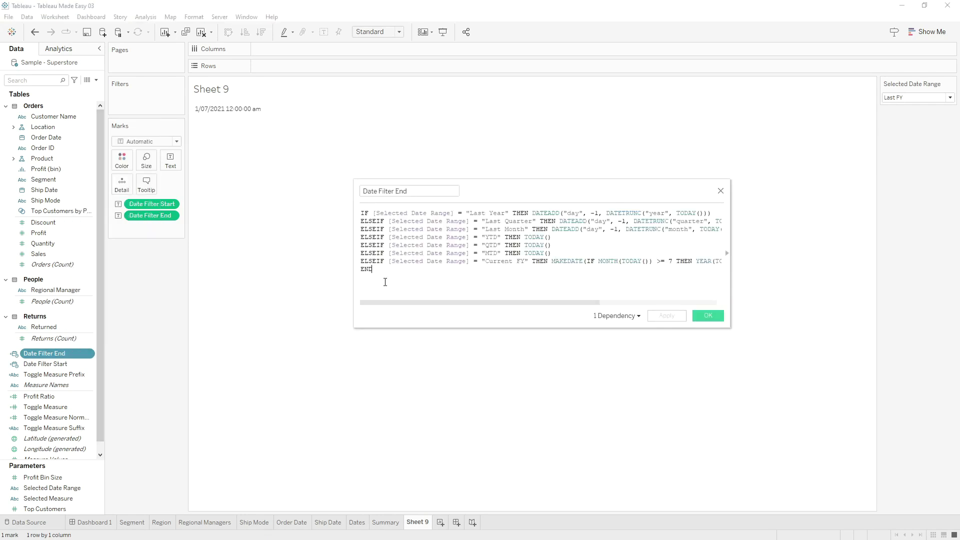
triple_click(361, 264)
click(712, 264)
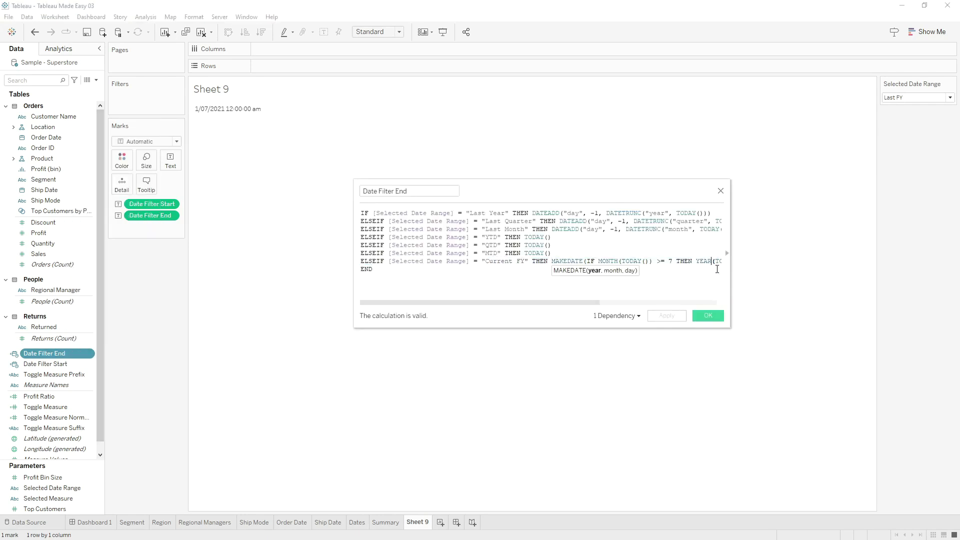
text(ELSEIF [Selected Date Range] = "Current FY" THEN MAKEDATE(IF MONTH(TODAY()) >= 7 THEN YEAR(TODAY()) + 1 ELSE YEAR(TODAY()) END,6,30))
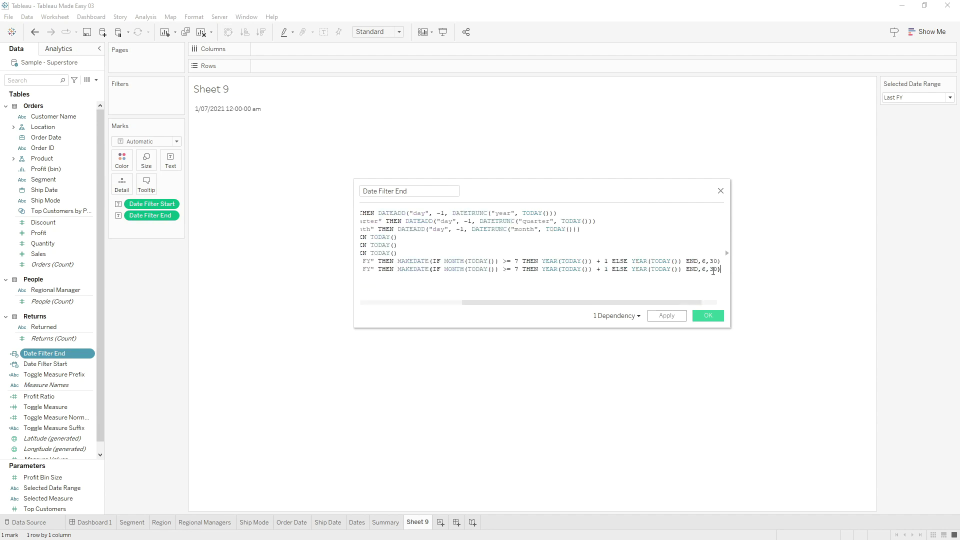
drag(603, 303, 500, 302)
double_click(504, 271)
text(Last)
- Make the Last FY branch's year YEAR(TODAY()) from month 7, ELSE YEAR(TODAY()) - 1, and save Date Filter End
drag(577, 303, 693, 302)
click(576, 269)
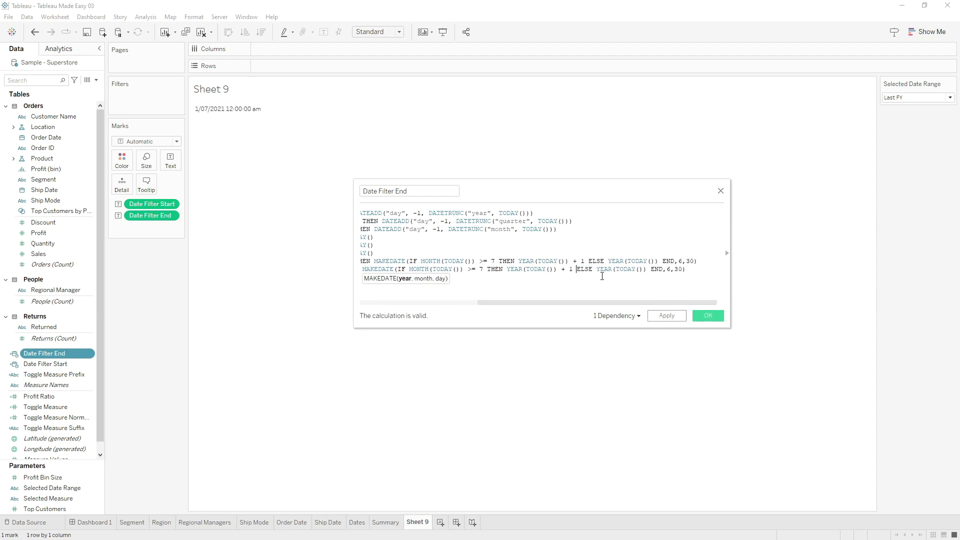
key(BackSpace)
key(BackSpace)
key(BackSpace)
key(BackSpace)
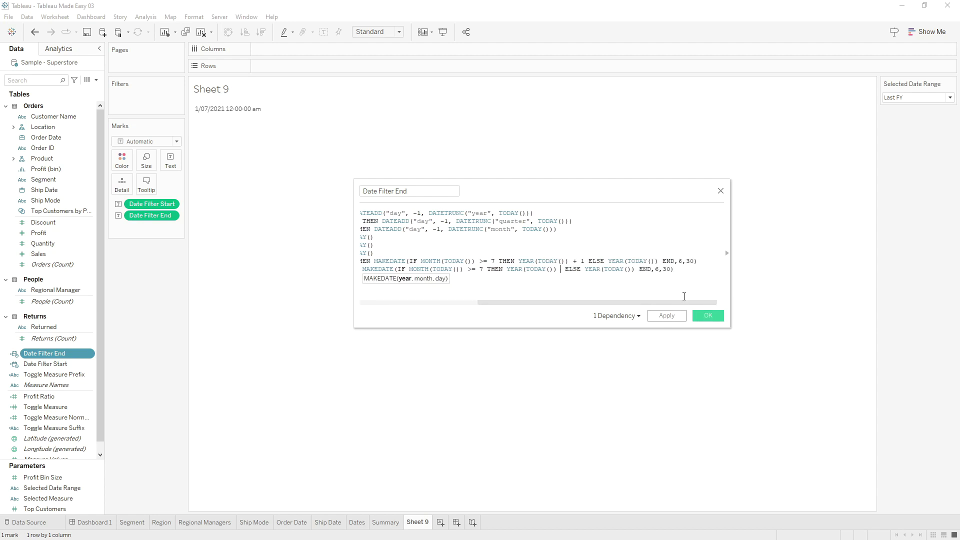
click(632, 269)
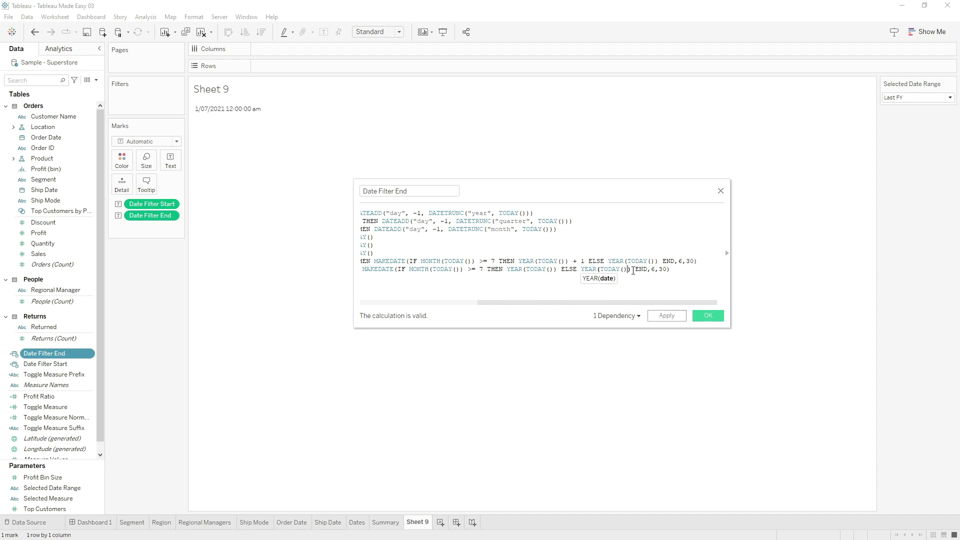
text(- 1)
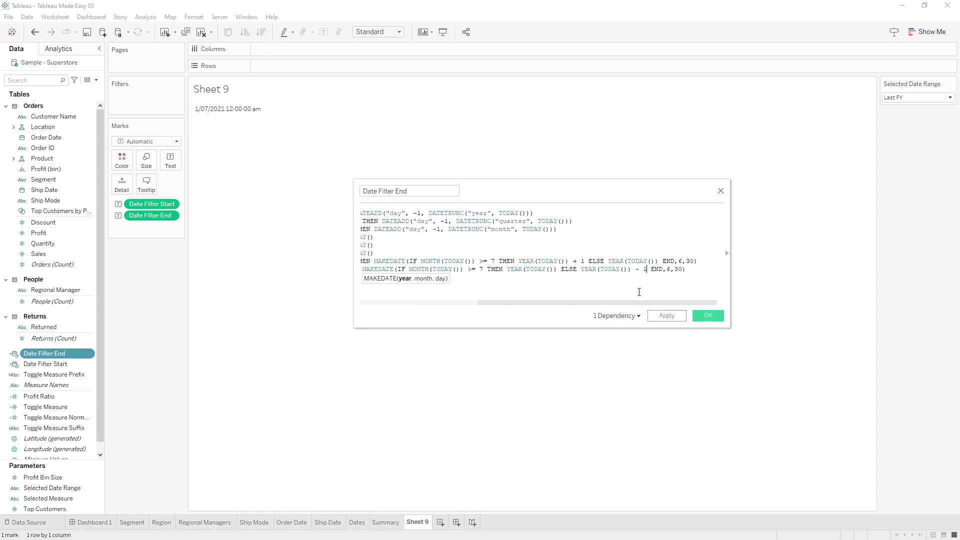
click(718, 315)
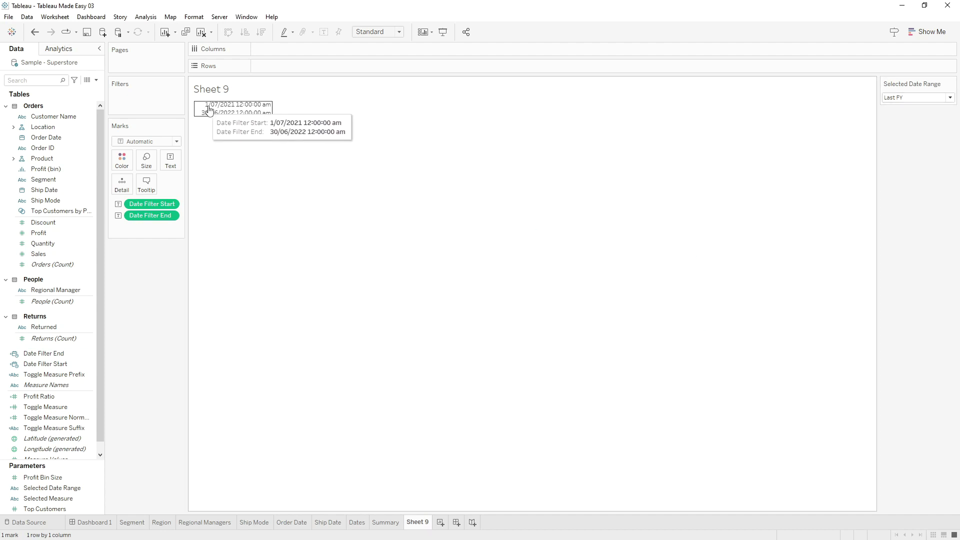
- Check the dates for Last Year, Last Quarter and QTD, and set Selected Date Range to Custom Dates
click(934, 97)
click(909, 116)
click(912, 99)
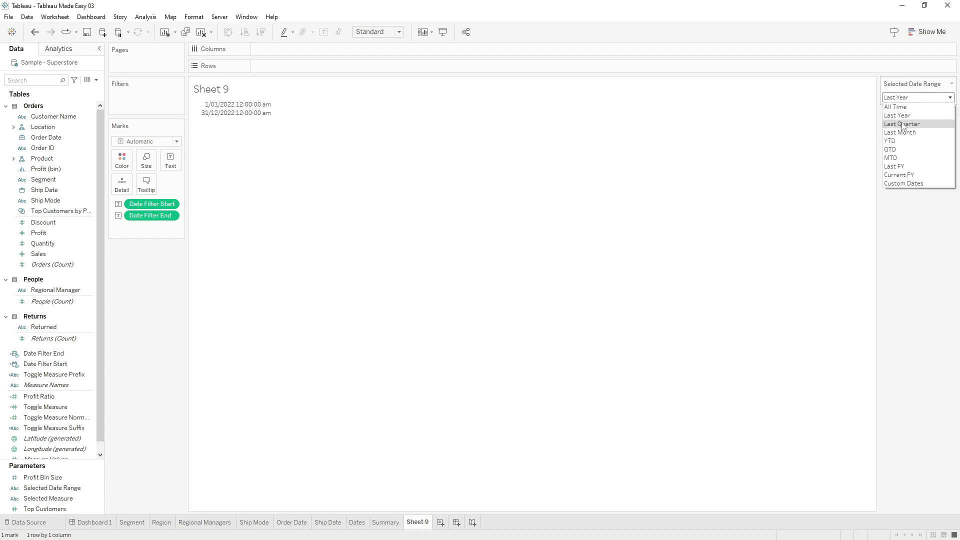
click(903, 124)
click(907, 98)
click(892, 149)
click(916, 98)
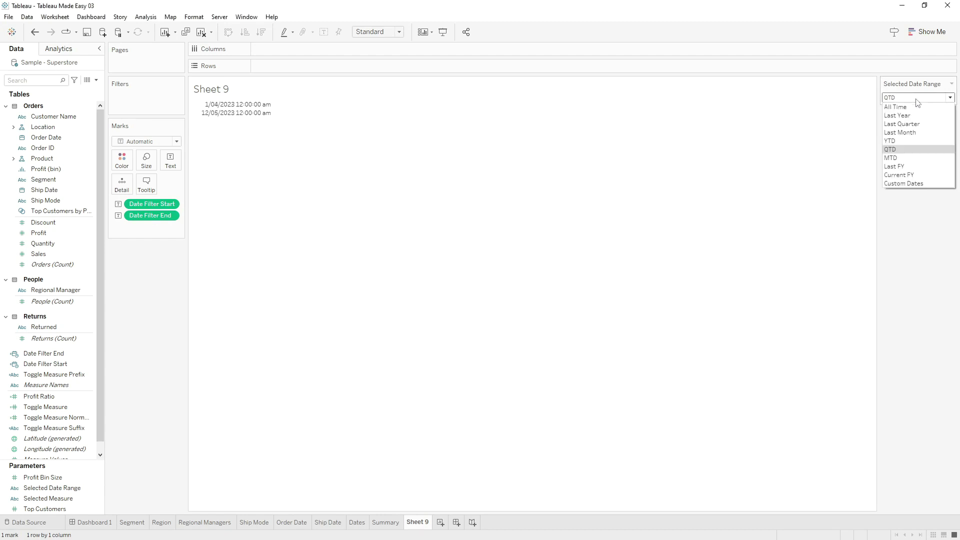
click(909, 184)
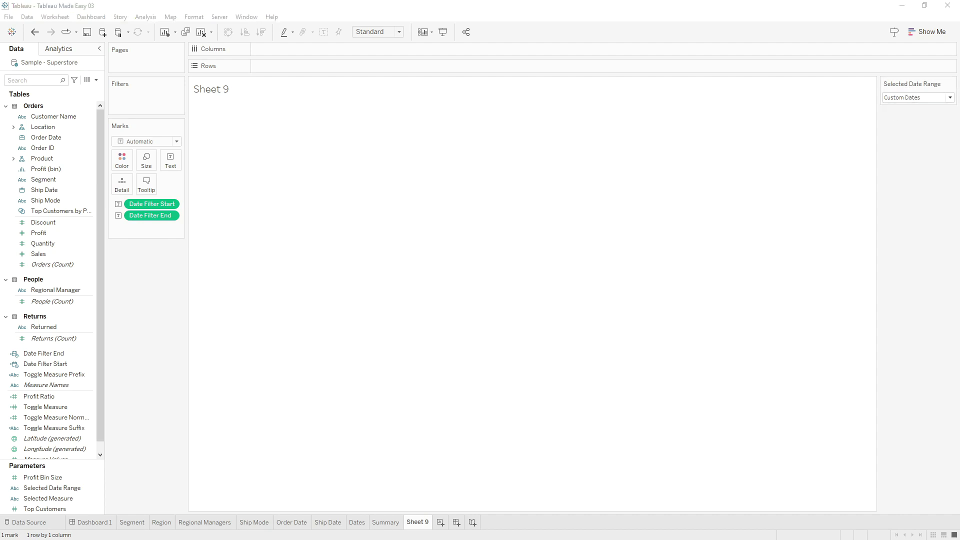
- Create a parameter named "Custom Date Start" with the Date data type
click(91, 80)
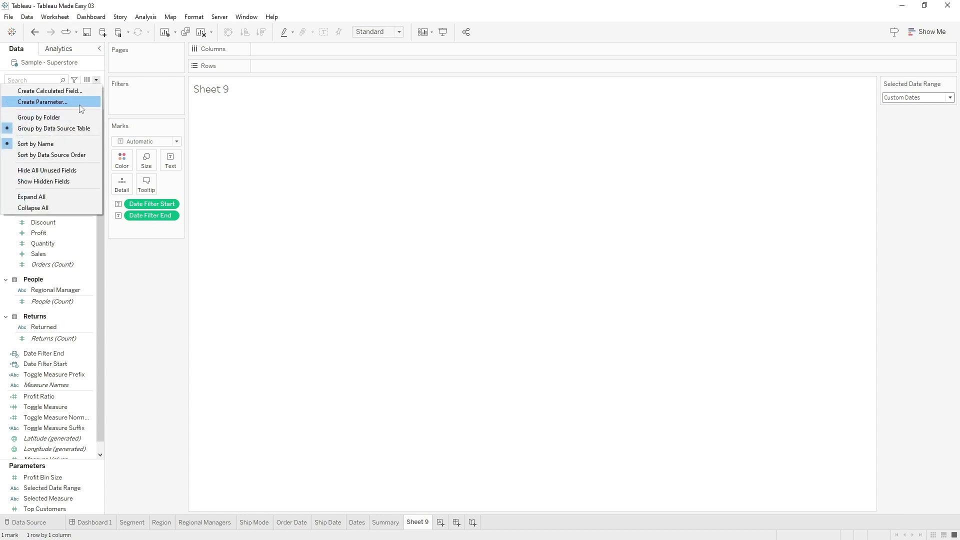
click(349, 164)
key(ctrl+a)
text(C)
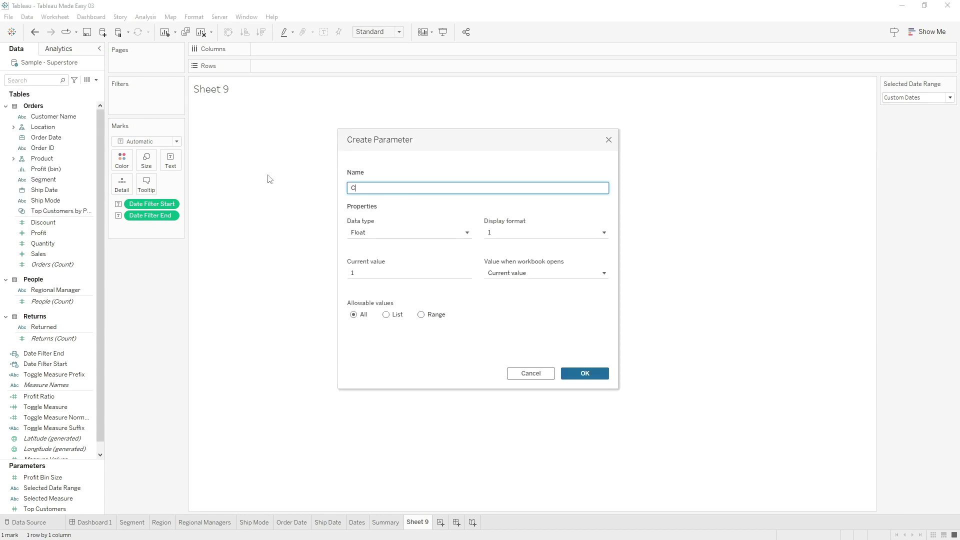
text(ustom Date Start)
click(424, 233)
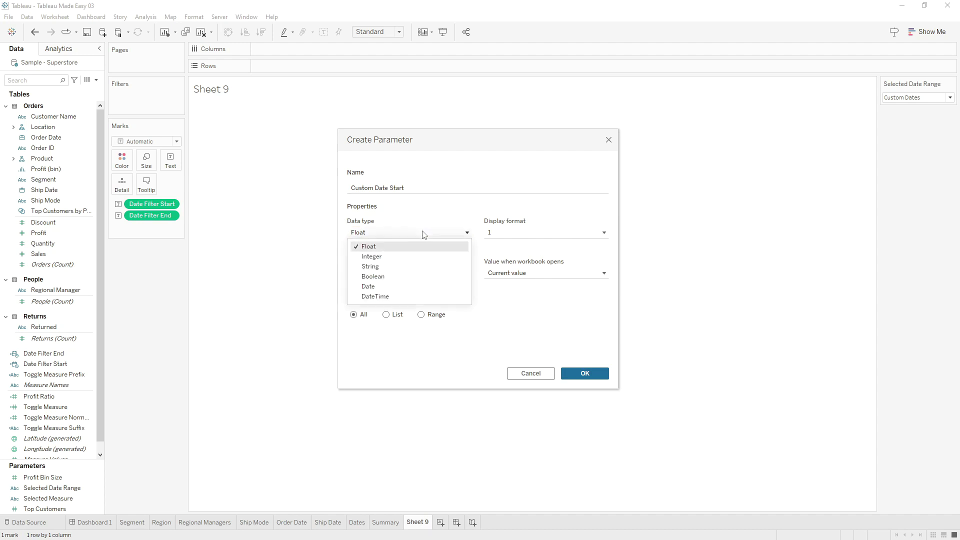
click(389, 287)
click(584, 373)
- Duplicate the Custom Date Start parameter and rename the copy "Custom Date End"
right_click(86, 467)
click(145, 352)
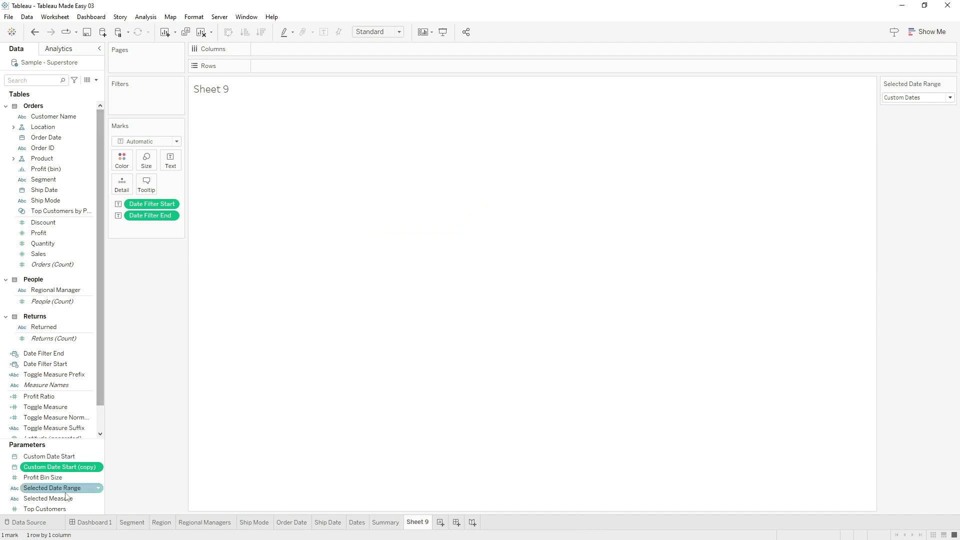
drag(61, 467, 161, 469)
text(En)
text(d)
key(Return)
- Show the parameter controls for Custom Date Start and Custom Date End on the sheet
right_click(86, 467)
click(155, 301)
right_click(60, 457)
click(120, 289)
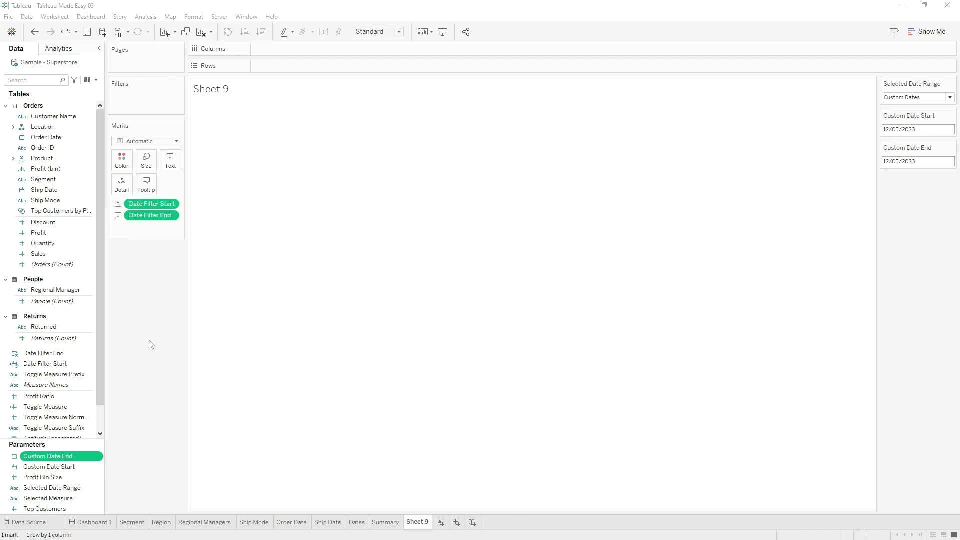
- Add an ELSEIF branch to Date Filter Start that returns [Custom Date Start] for "Custom Dates", and save the calculation
right_click(55, 363)
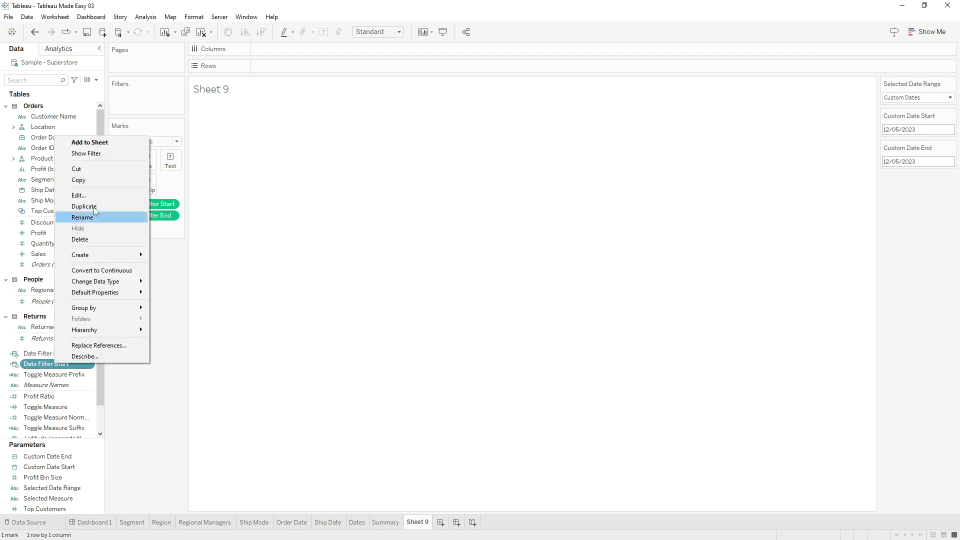
click(80, 195)
click(664, 270)
key(End)
key(Return)
text(ELSEIF [Selected Date Range])
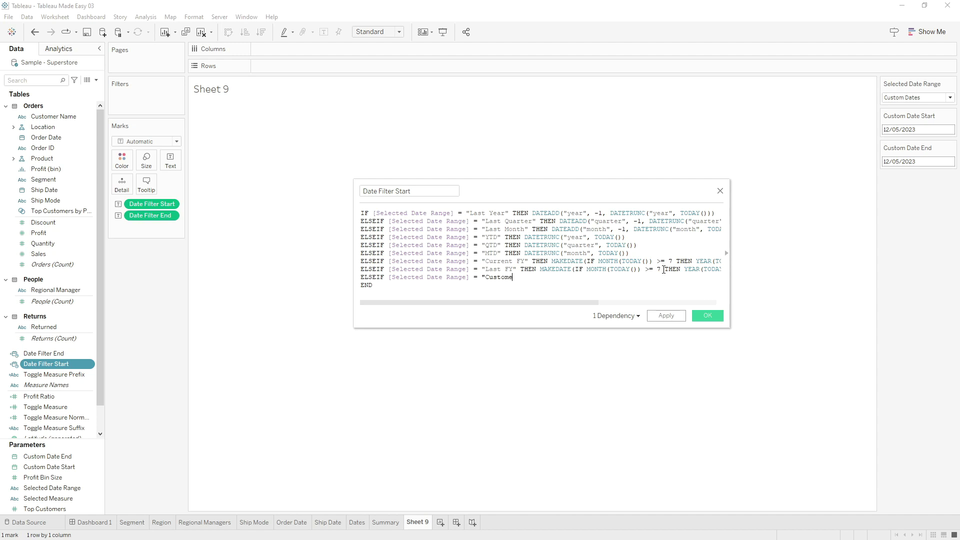
text(= "Custom Dates" THEN [Custom)
key(Down)
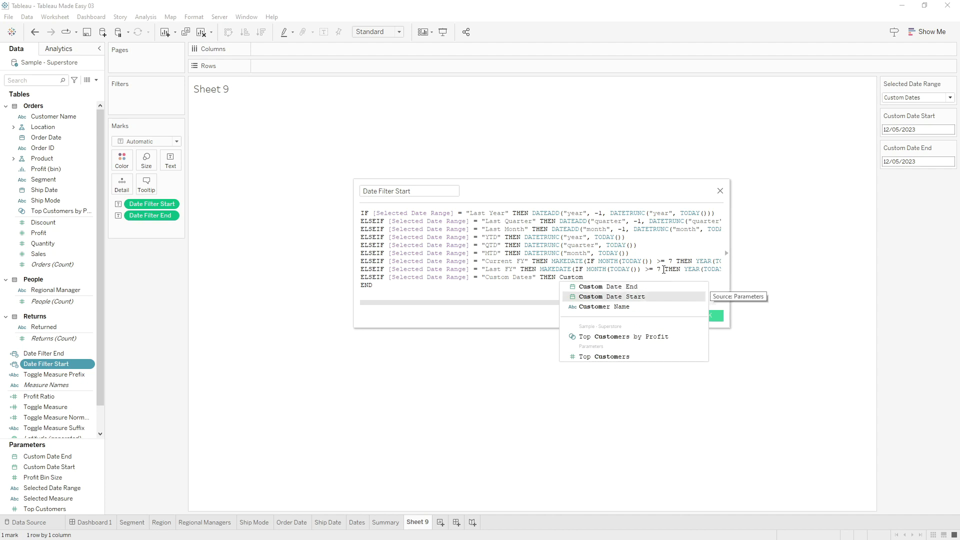
key(Return)
click(707, 316)
- Add an ELSEIF branch to Date Filter End with the condition [Selected Date Range] = "Custom Dates"
click(46, 356)
right_click(45, 356)
click(89, 184)
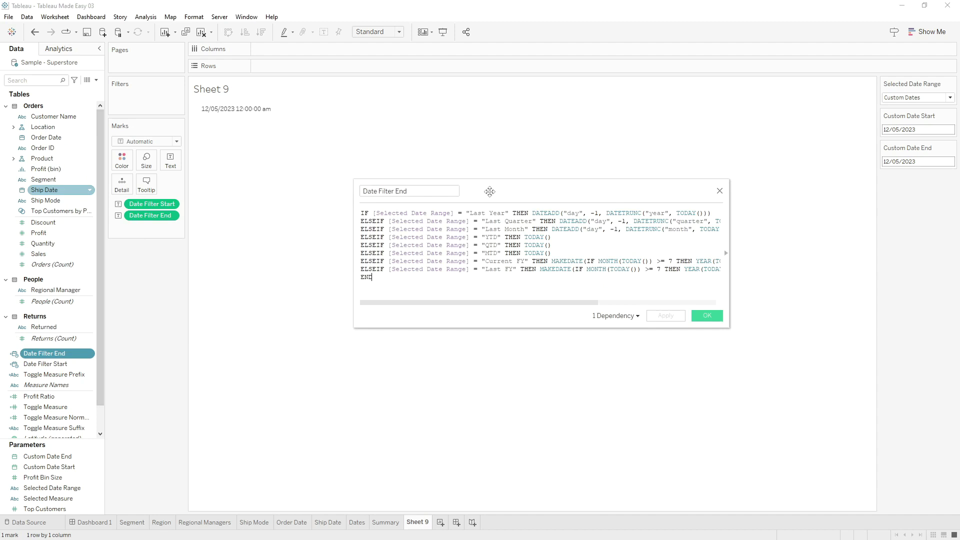
key(Down)
key(End)
key(Return)
text(ELSEIF [Selected Date Range])
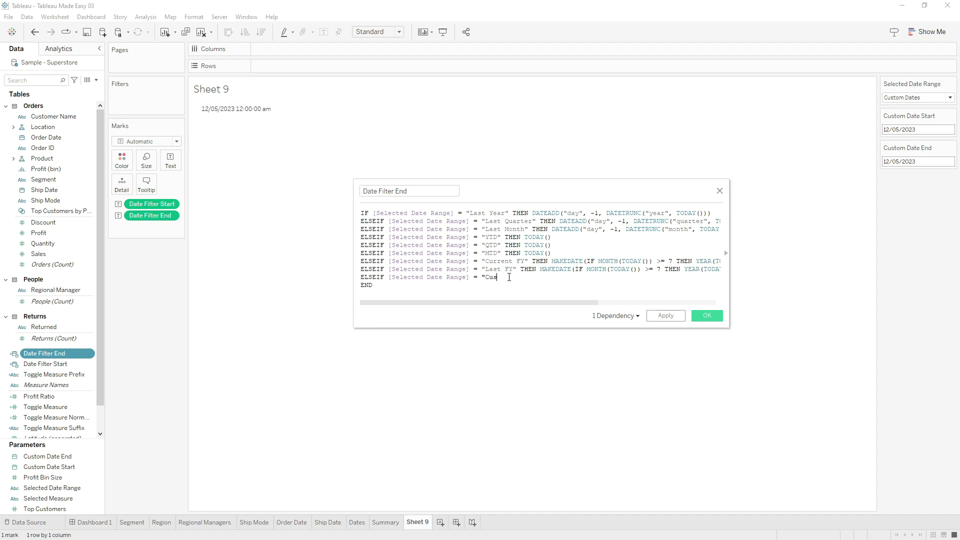
text( = "Custom Dates" THEN )
- Make the Custom Dates branch return [Custom Date End] and save Date Filter End
text(End)
key(BackSpace)
key(BackSpace)
key(BackSpace)
key(BackSpace)
text(Custom)
key(Return)
double_click(580, 278)
text(Custom)
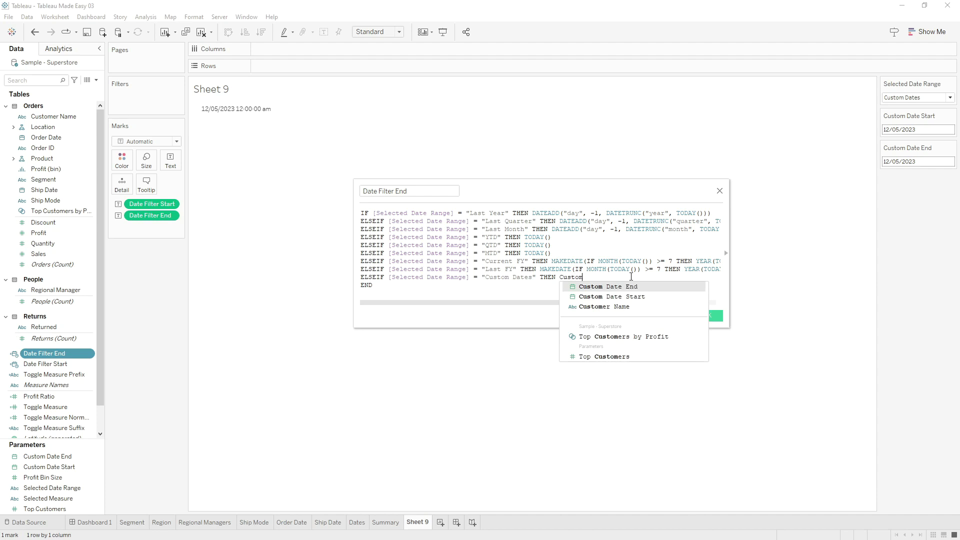
key(Return)
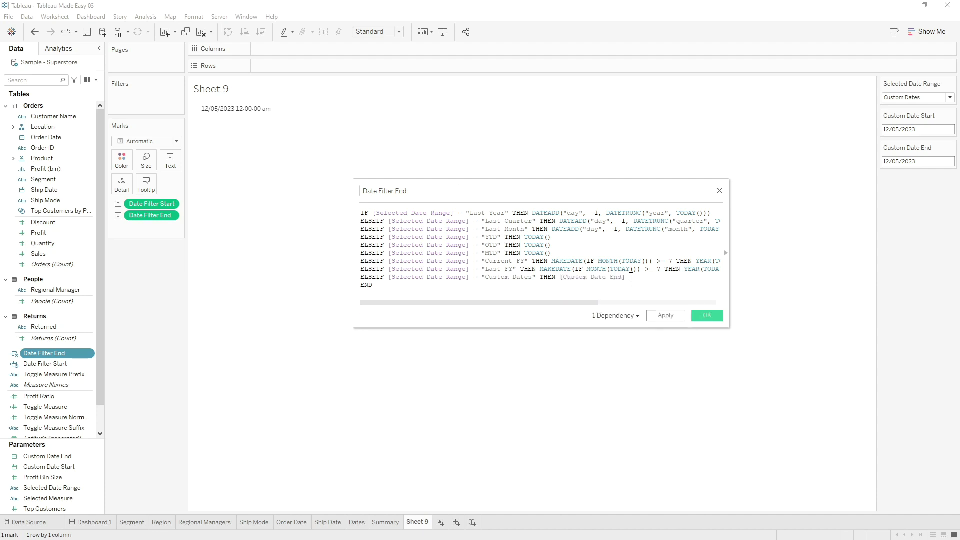
click(708, 317)
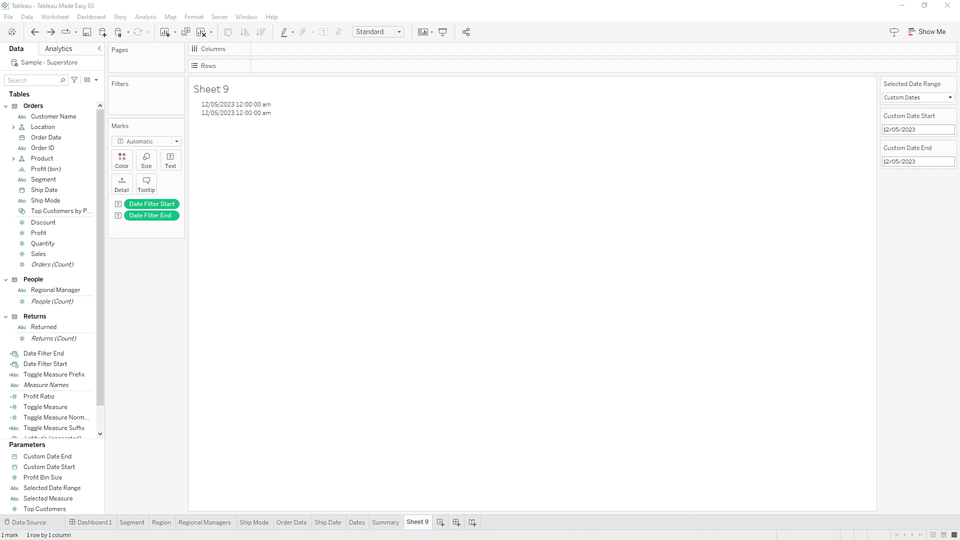
- With Custom Dates selected, set Custom Date Start to 4/03/2023, and switch Selected Date Range to All Time
click(922, 97)
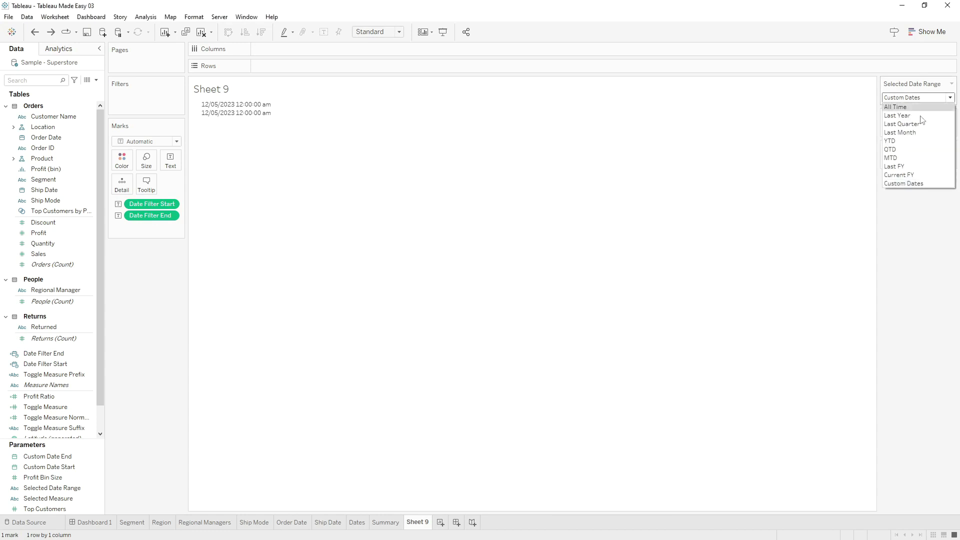
click(923, 184)
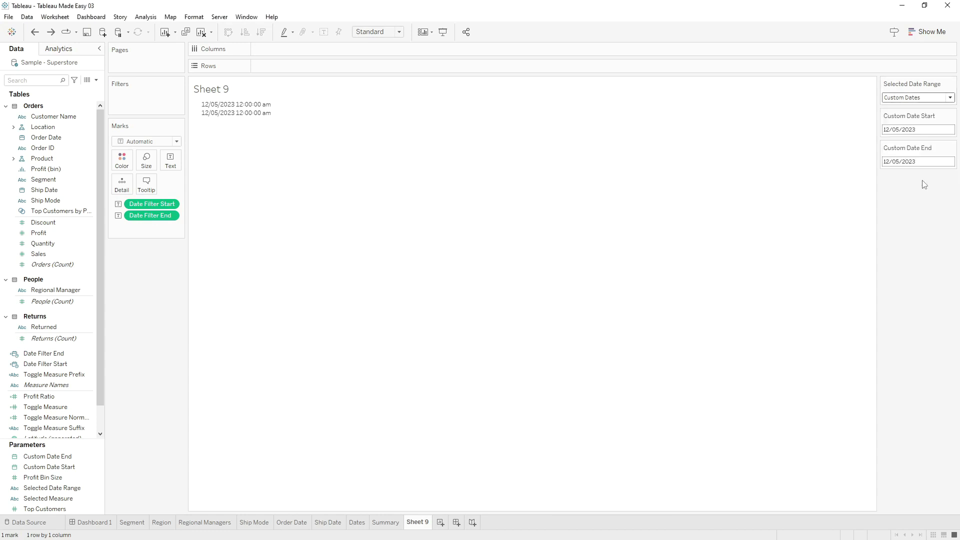
click(928, 131)
click(875, 141)
click(874, 141)
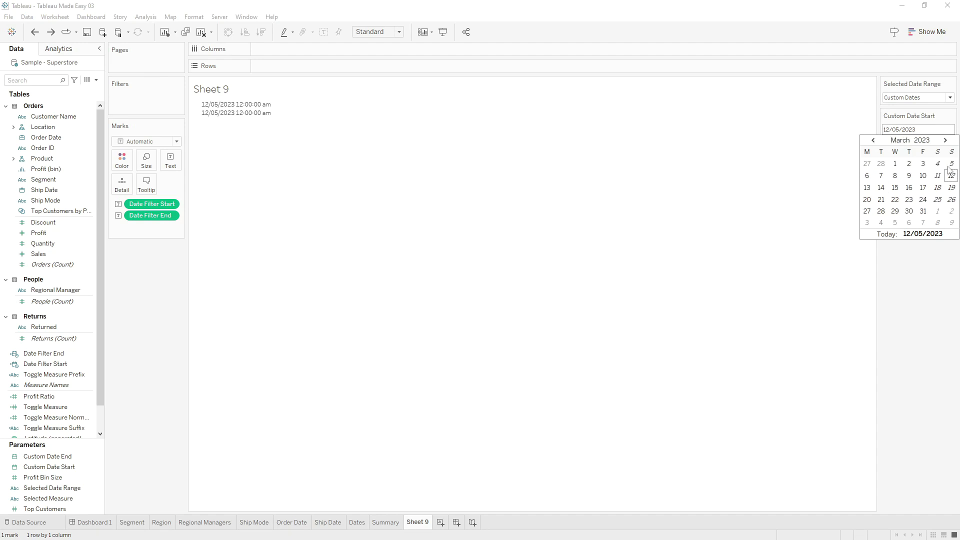
click(938, 164)
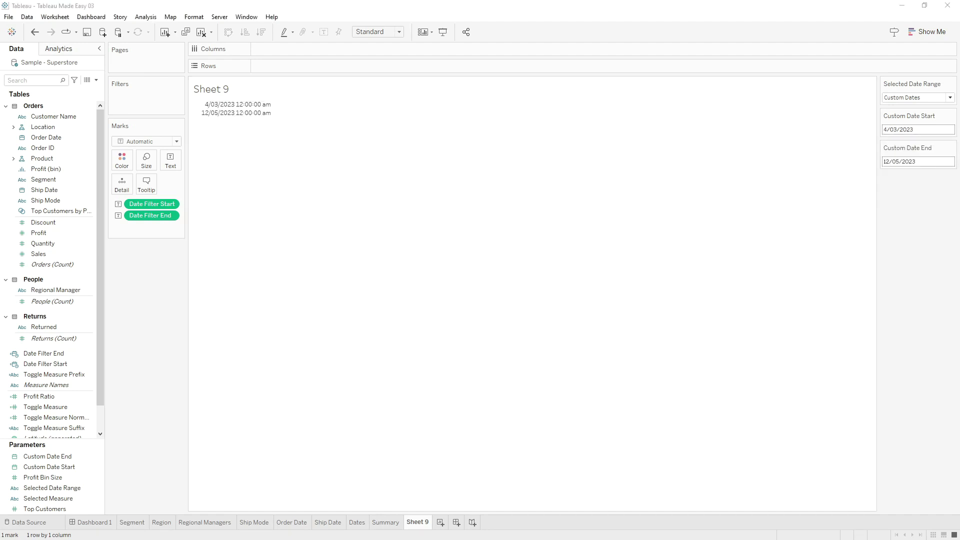
click(924, 98)
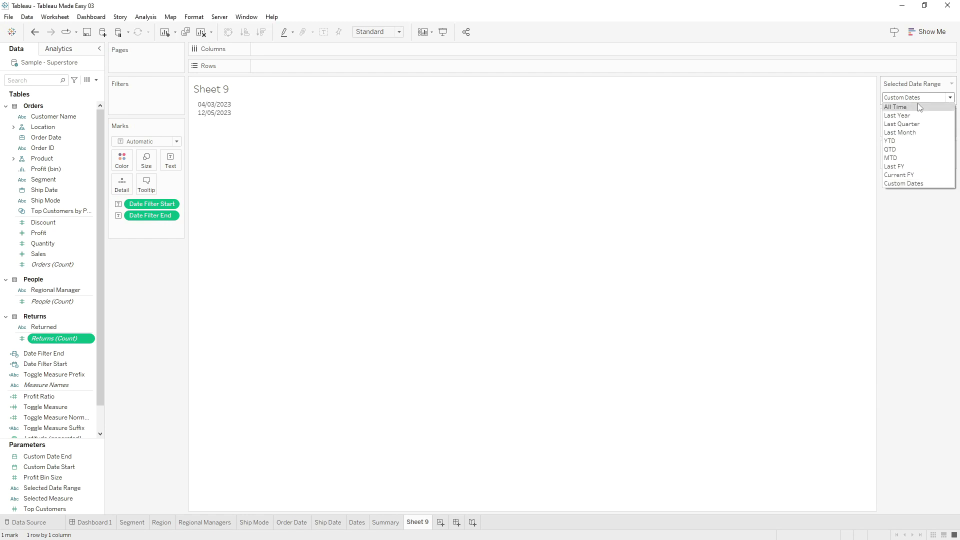
click(922, 106)
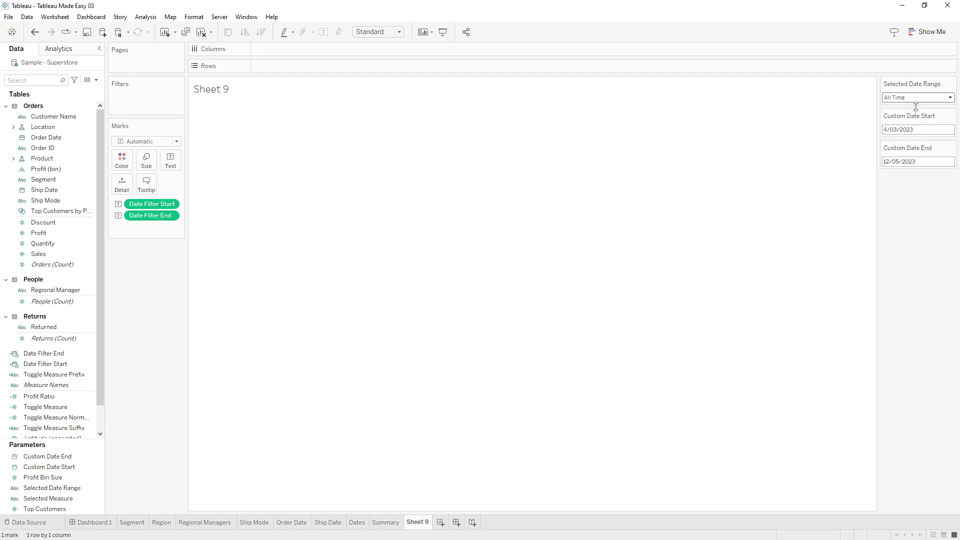
- Add an ELSEIF branch to Date Filter Start that returns MAKEDATE(2017, 1, 1) for "All Time", and save the calculation
right_click(55, 364)
click(105, 199)
click(663, 278)
key(Return)
text(ELSEIF Se)
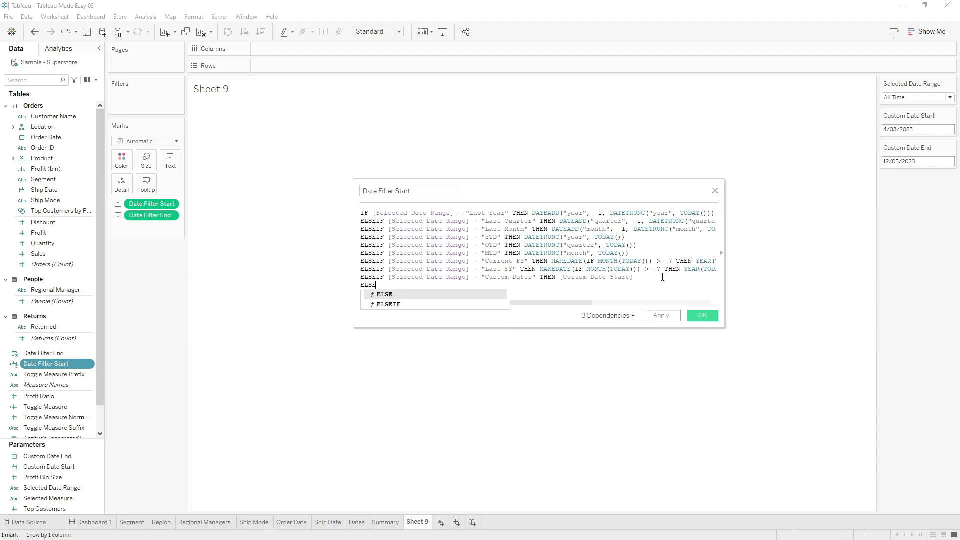
text(lec)
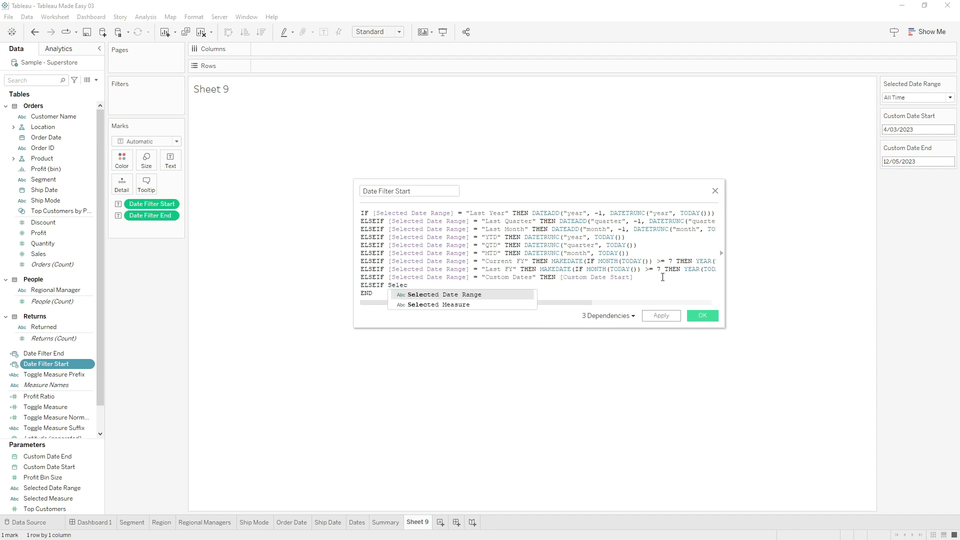
key(Return)
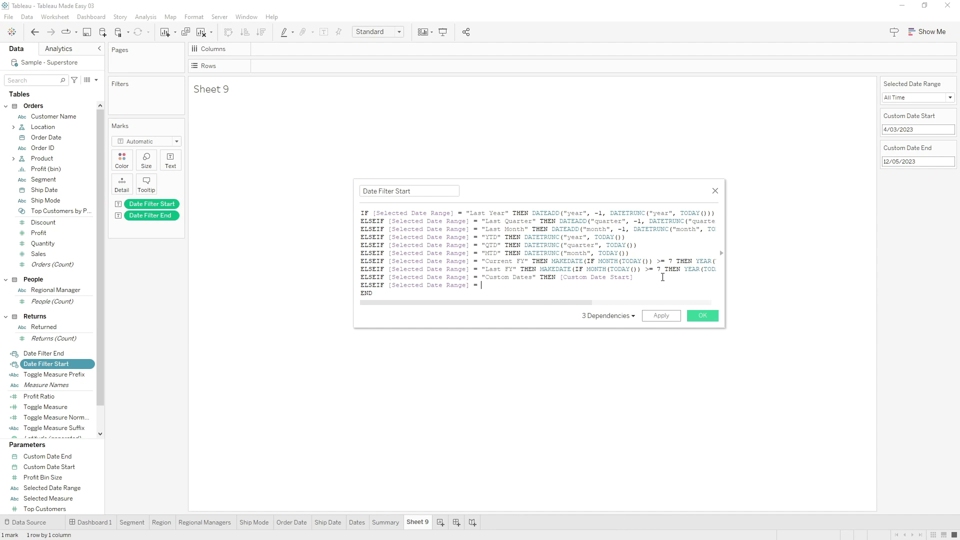
text(= "All Time" THEN MAKE)
key(Return)
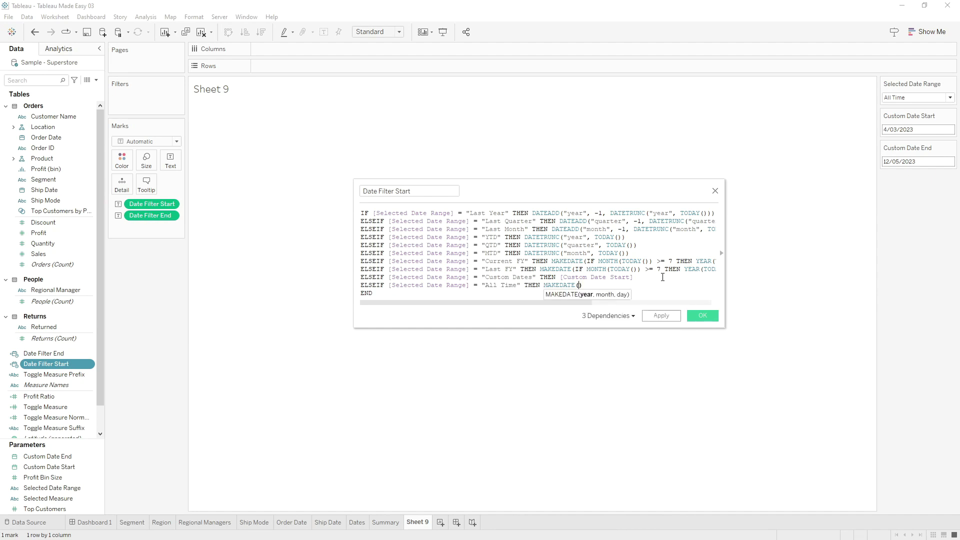
text(2017, 1, 1)
click(642, 290)
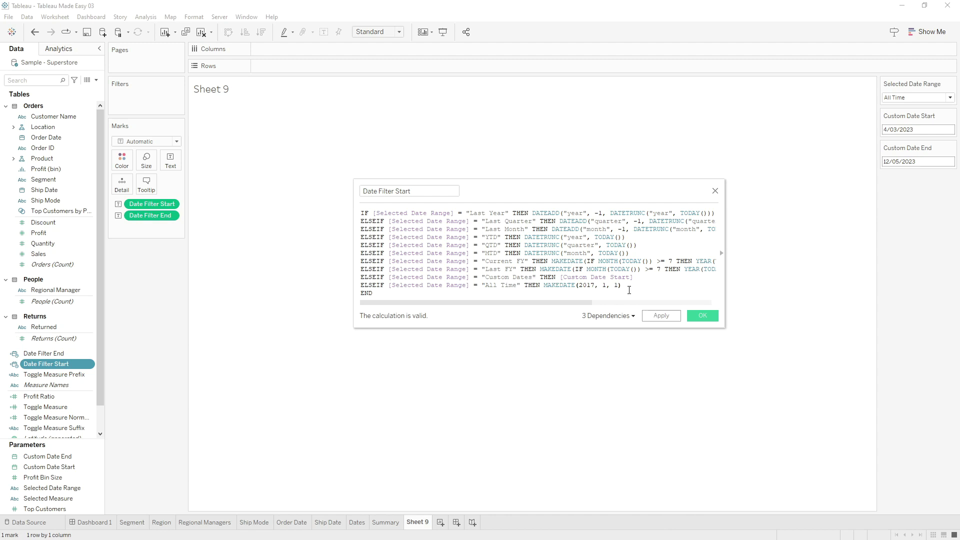
click(710, 316)
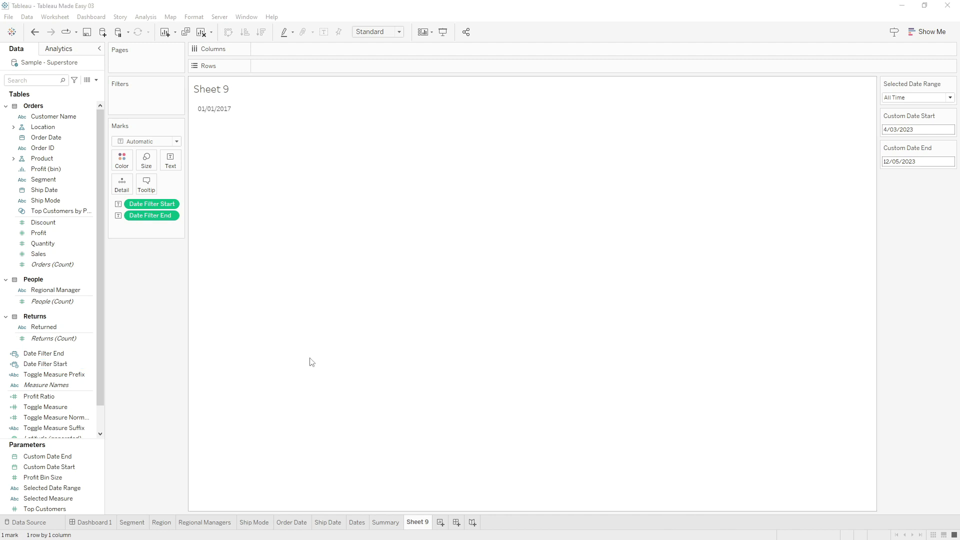
- Add an ELSEIF branch to Date Filter End that returns TODAY() for "All Time", and save the calculation
right_click(60, 355)
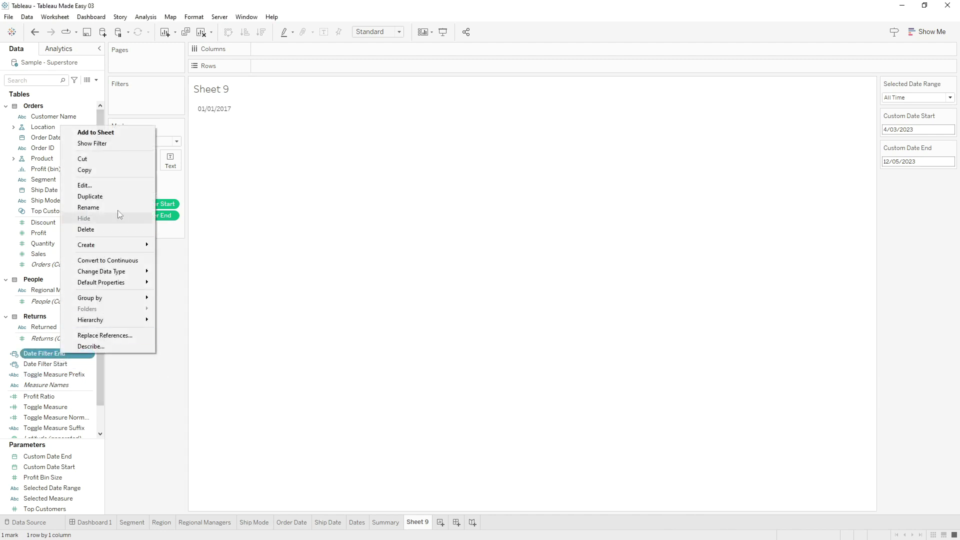
click(107, 185)
key(BackSpace)
key(BackSpace)
key(BackSpace)
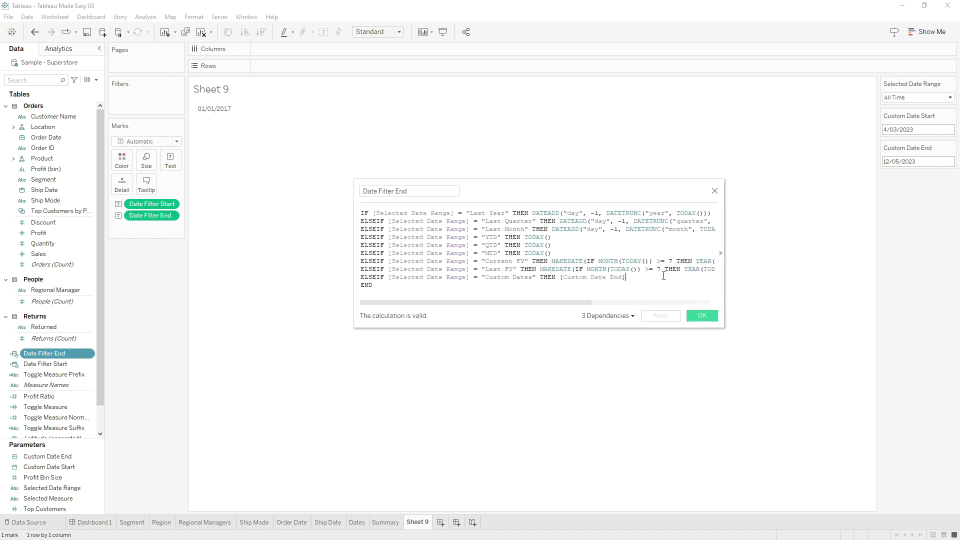
text(ELSEIF [Selected Date Range] = "A)
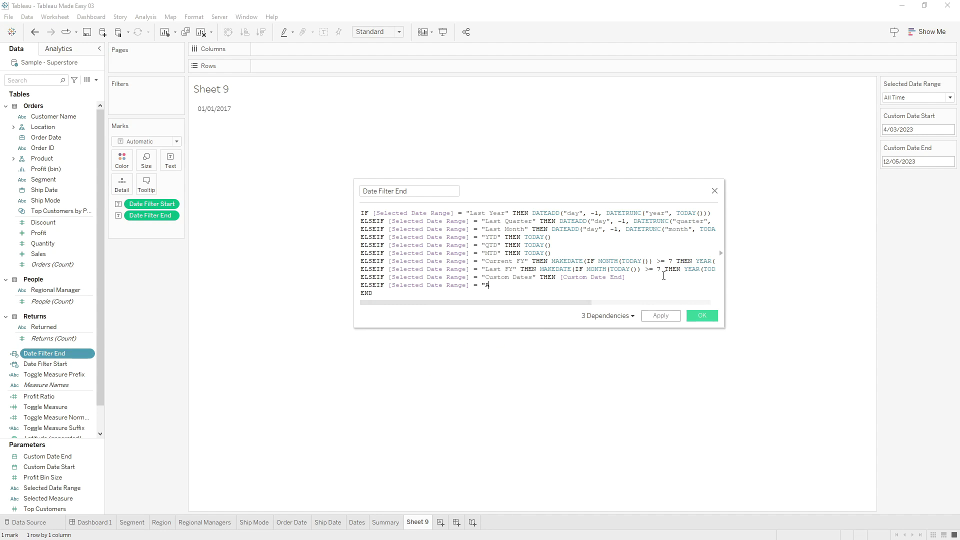
text(ll Time" THEN TODAY())
click(703, 316)
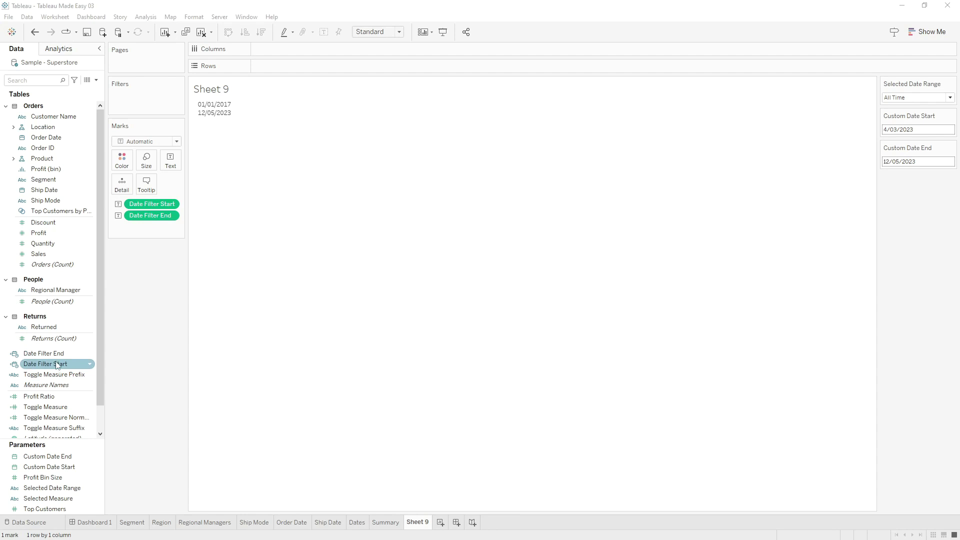
- Check the start and end dates on the sheet with Selected Date Range at Last Year, Last Quarter and QTD
click(922, 97)
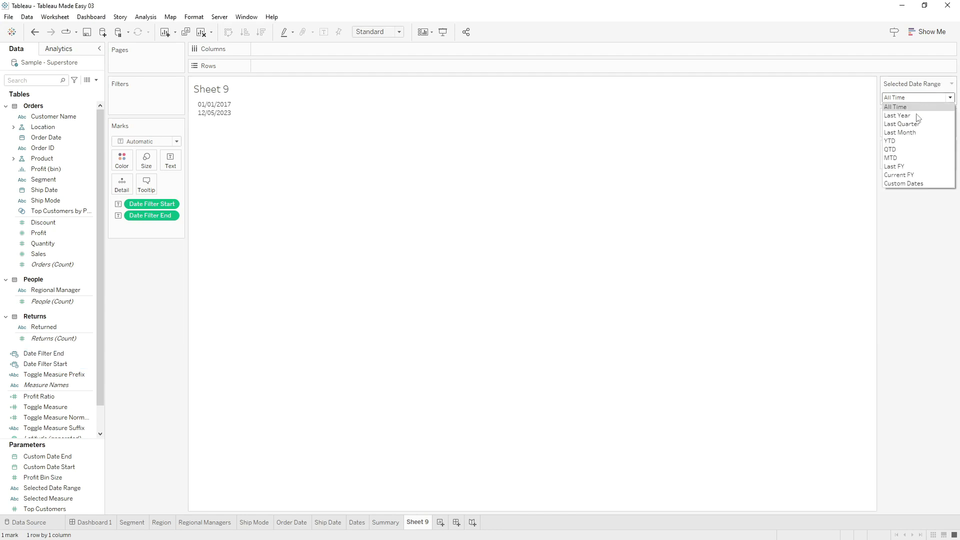
click(916, 118)
click(922, 98)
click(916, 123)
click(923, 102)
click(913, 159)
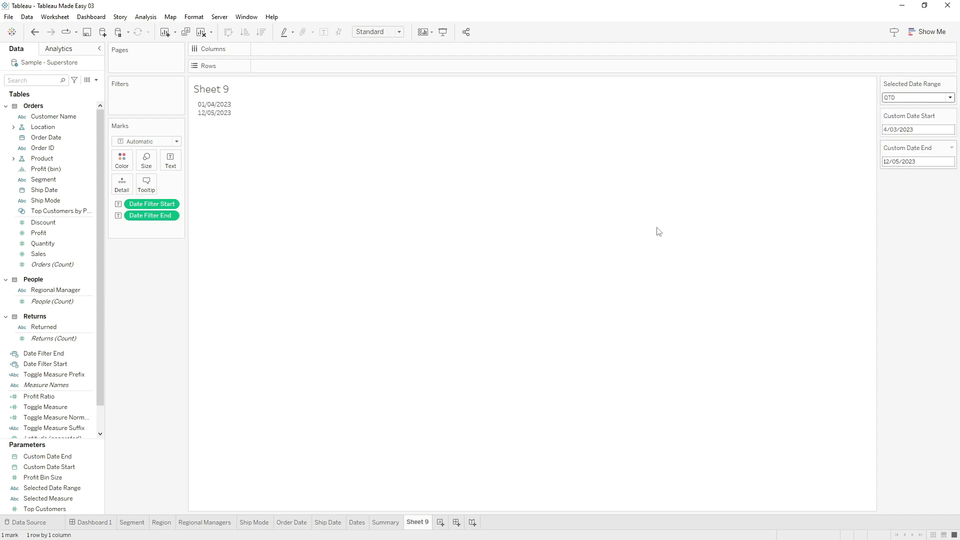
- Create a calculated field and enter the condition [Order Date] >= [Date Filter Start]
click(96, 80)
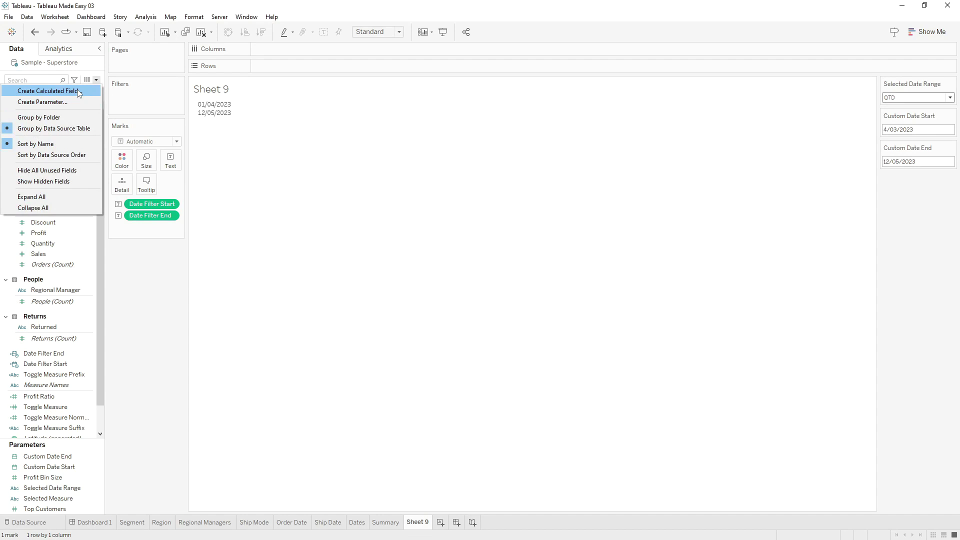
click(77, 90)
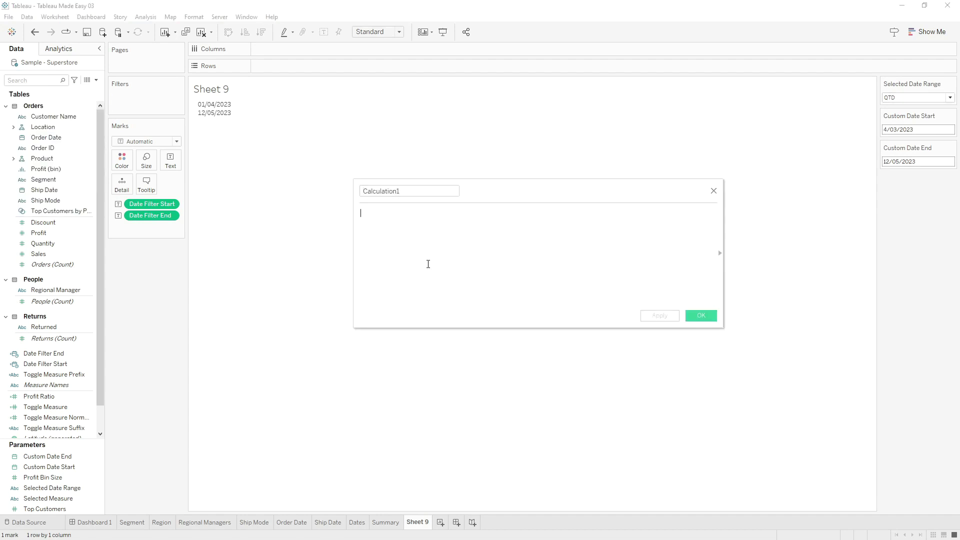
text(Order)
key(Return)
text(>= [Date F)
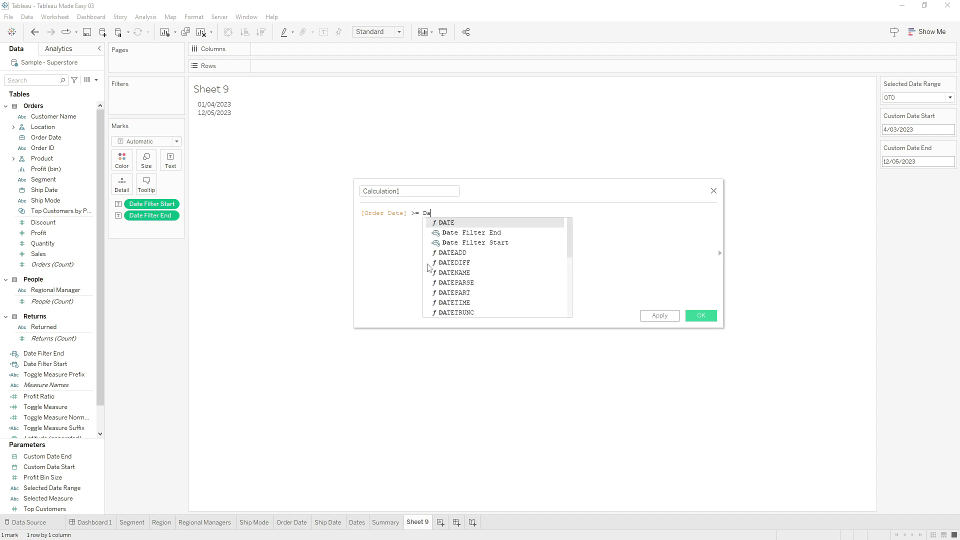
text(il)
key(Down)
key(Return)
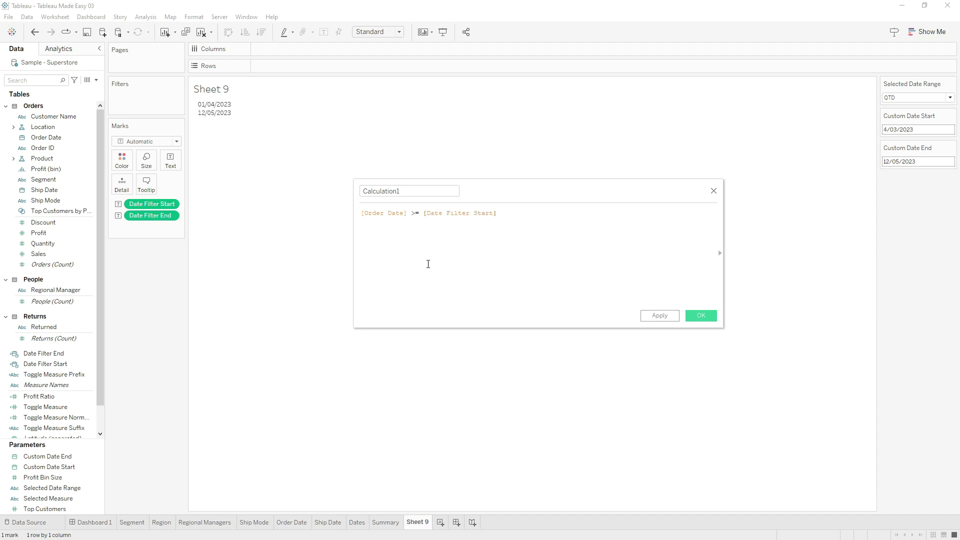
- Extend the condition with AND [Order Date] <= [Date Filter End], name the field "Date Filter" and save it
text(AND Orde)
key(Return)
text(<= [Date F)
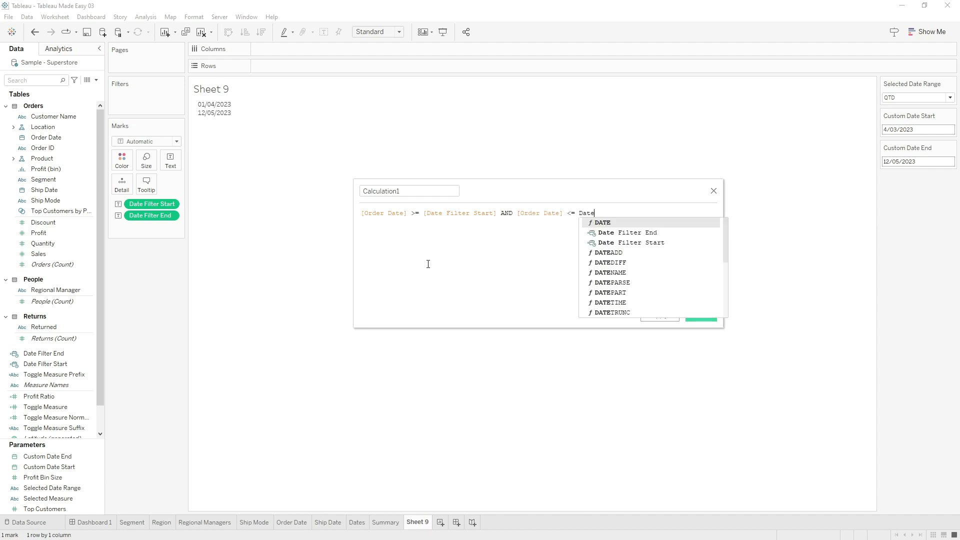
text(il)
key(Return)
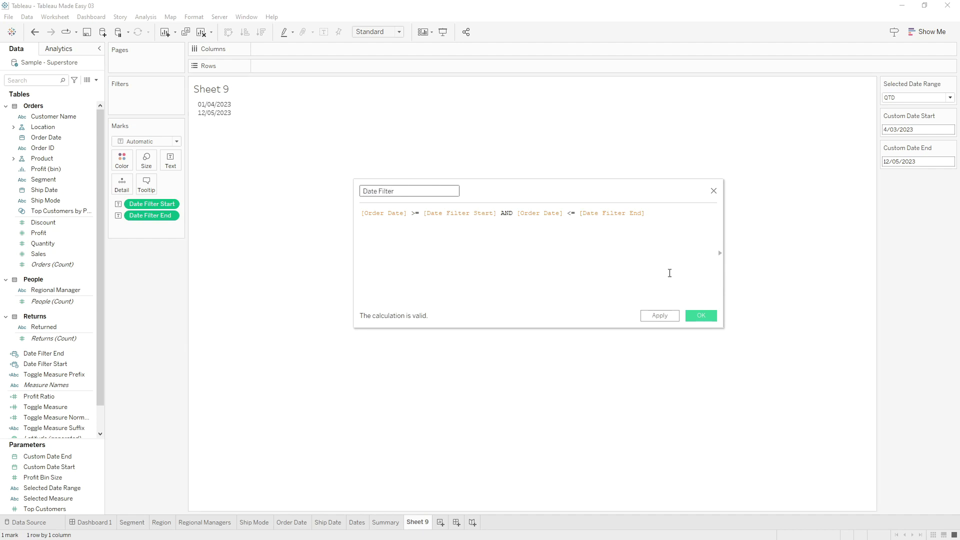
click(692, 317)
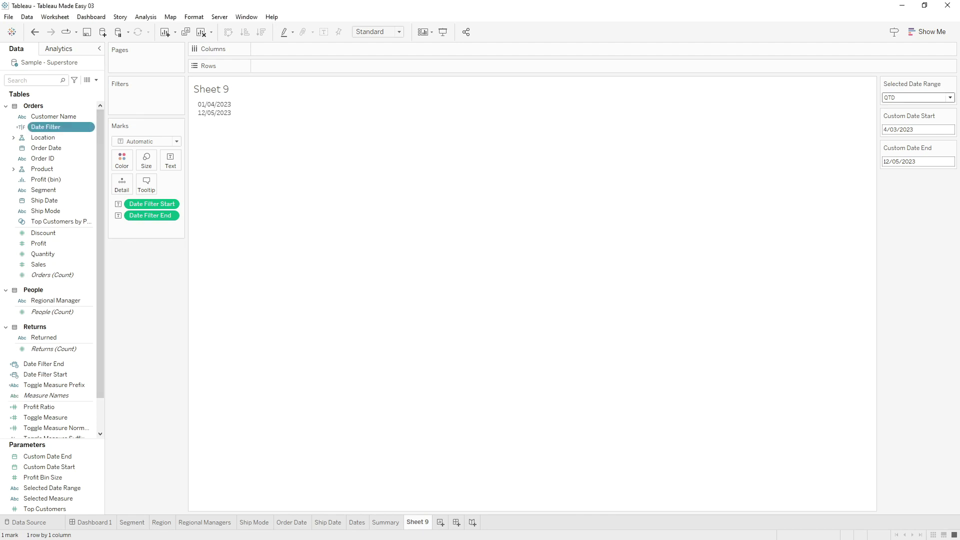
- Set Selected Date Range to All Time on the test sheet
click(923, 98)
click(898, 101)
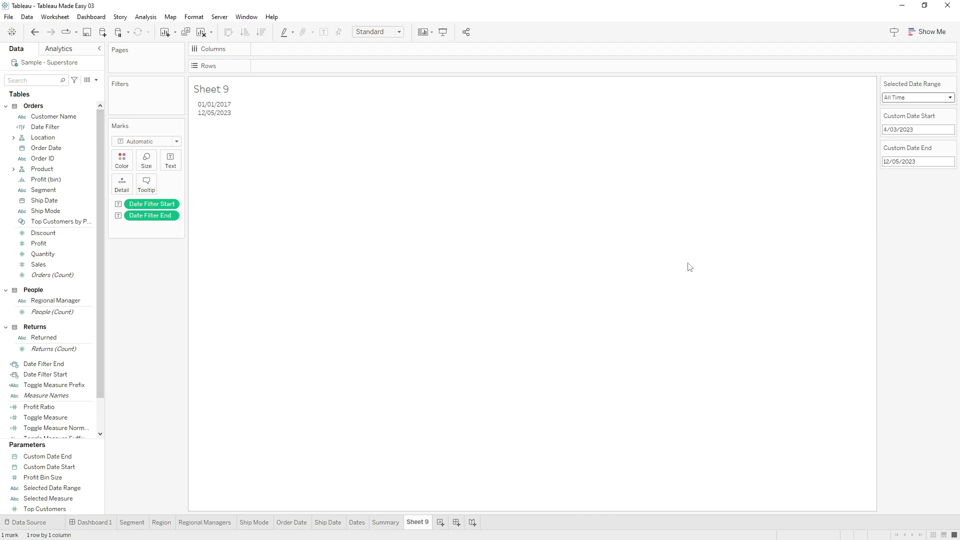
- On the Dates sheet, replace the minimum and maximum Order Date labels with Date Filter Start and Date Filter End, both as exact dates
click(357, 523)
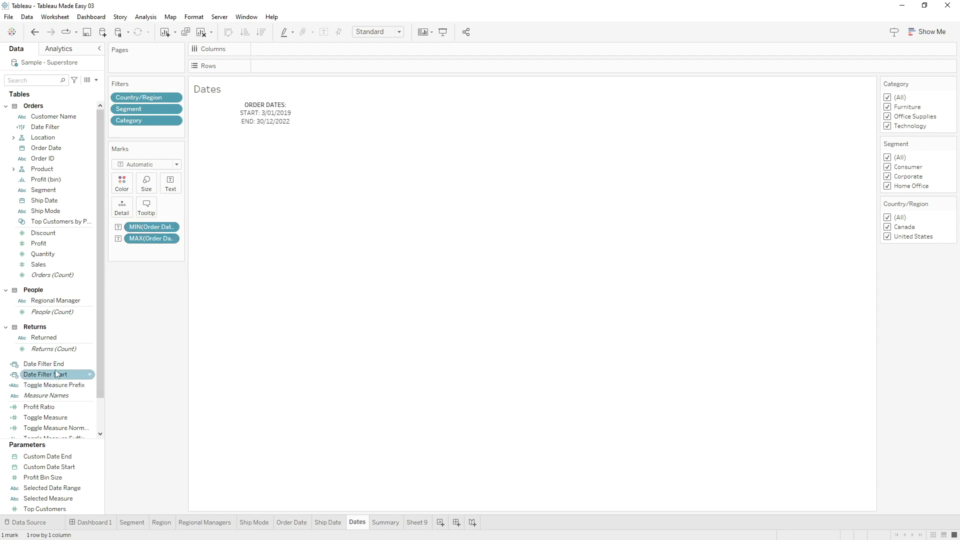
drag(84, 374, 159, 227)
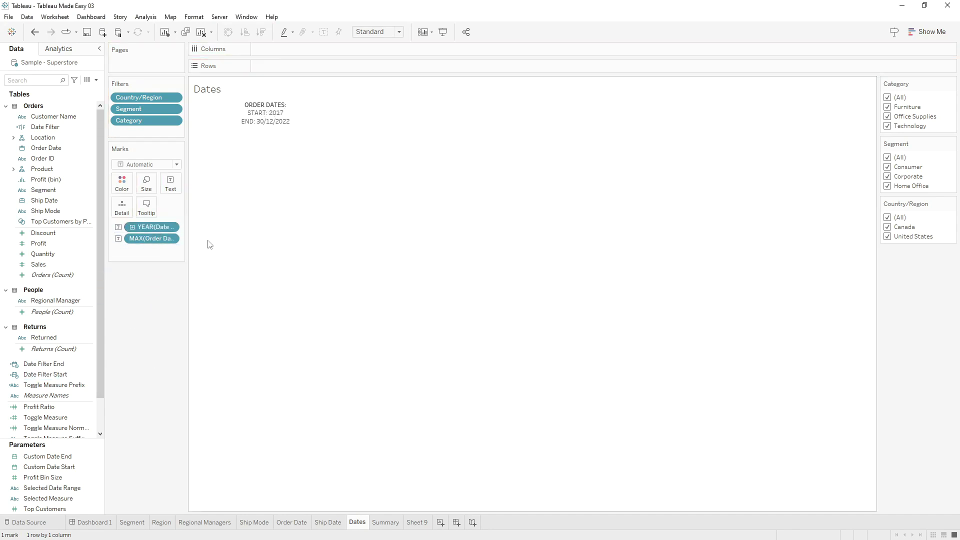
drag(43, 365, 157, 237)
right_click(157, 229)
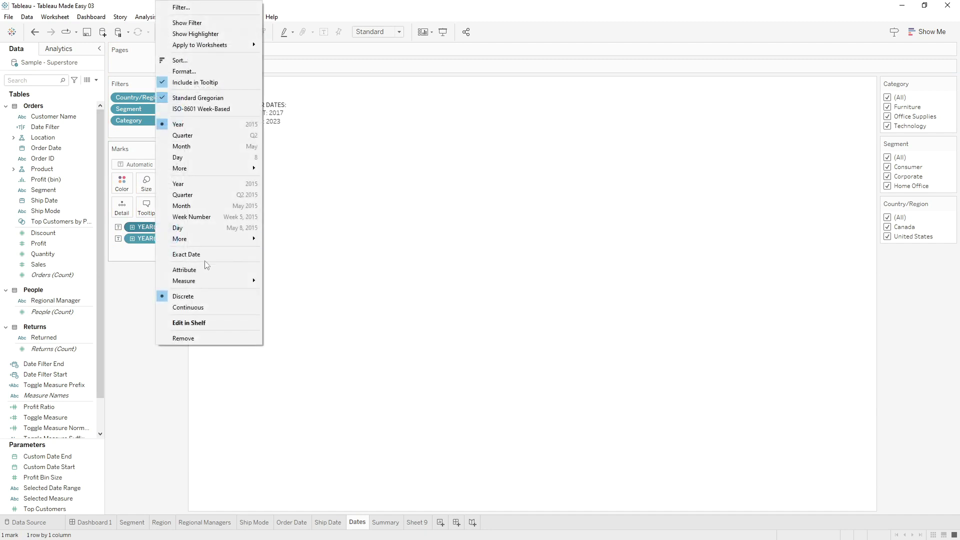
click(203, 256)
right_click(145, 238)
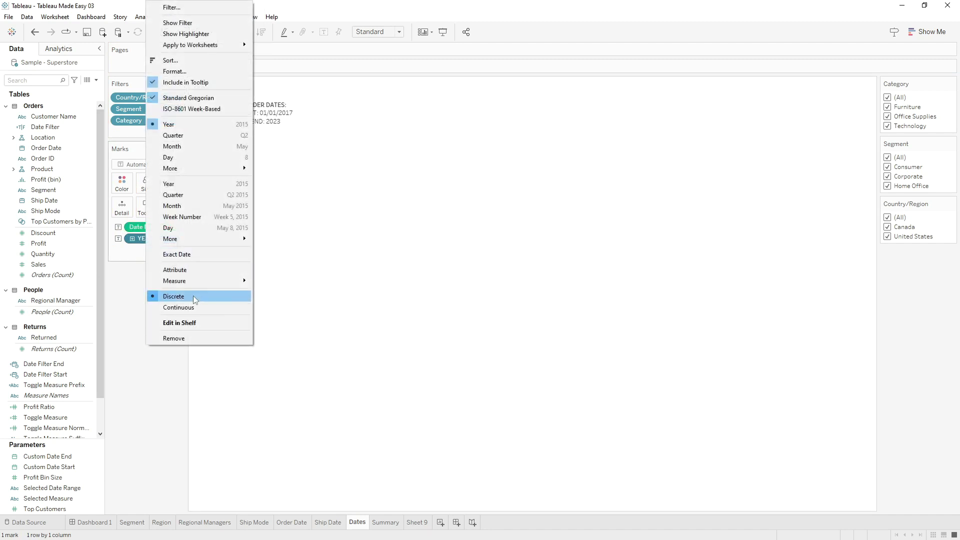
click(191, 255)
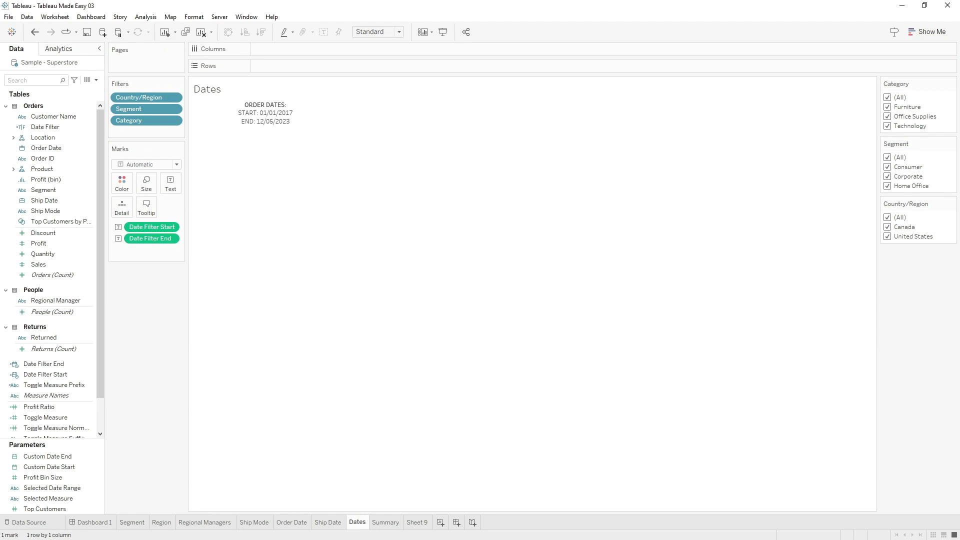
- Filter the Summary sheet by Date Filter, keeping only True
click(385, 522)
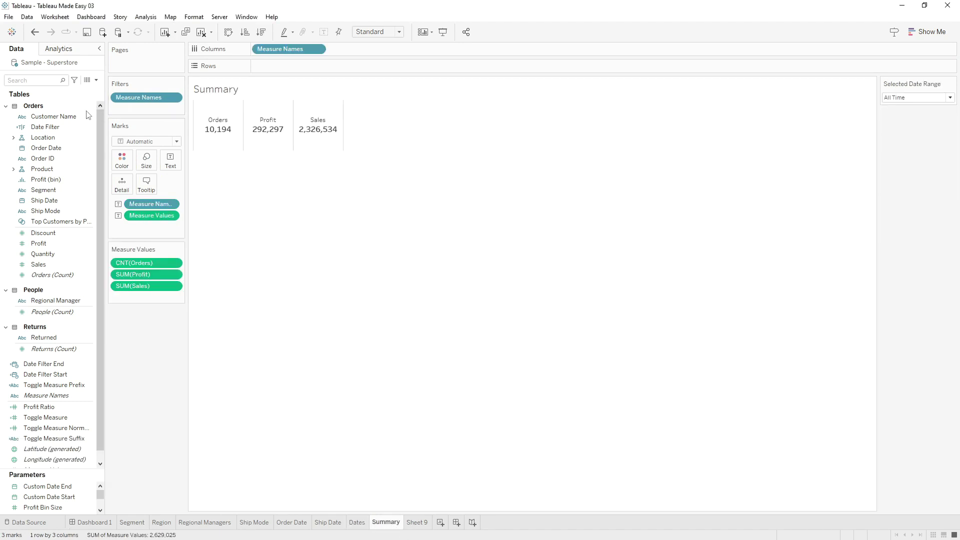
drag(56, 130, 135, 129)
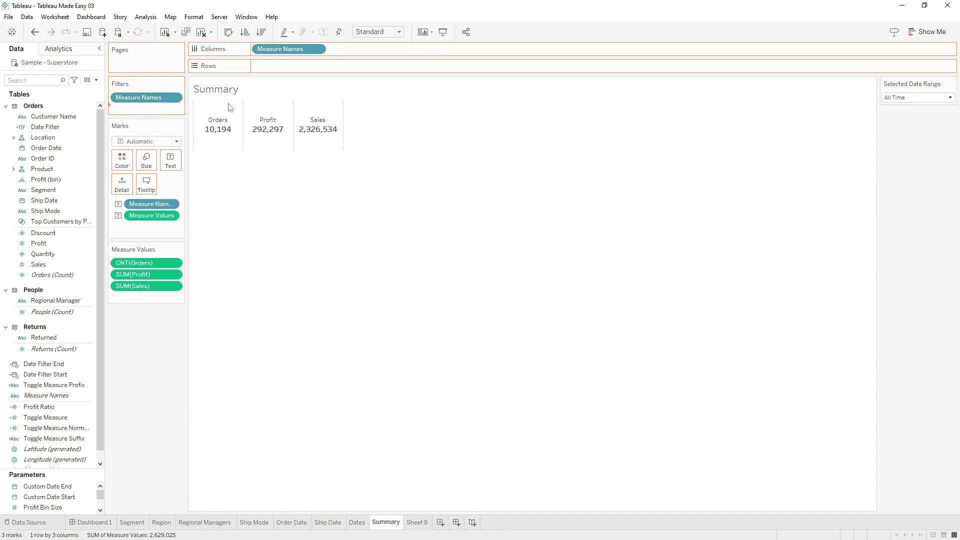
drag(231, 107, 145, 107)
click(492, 397)
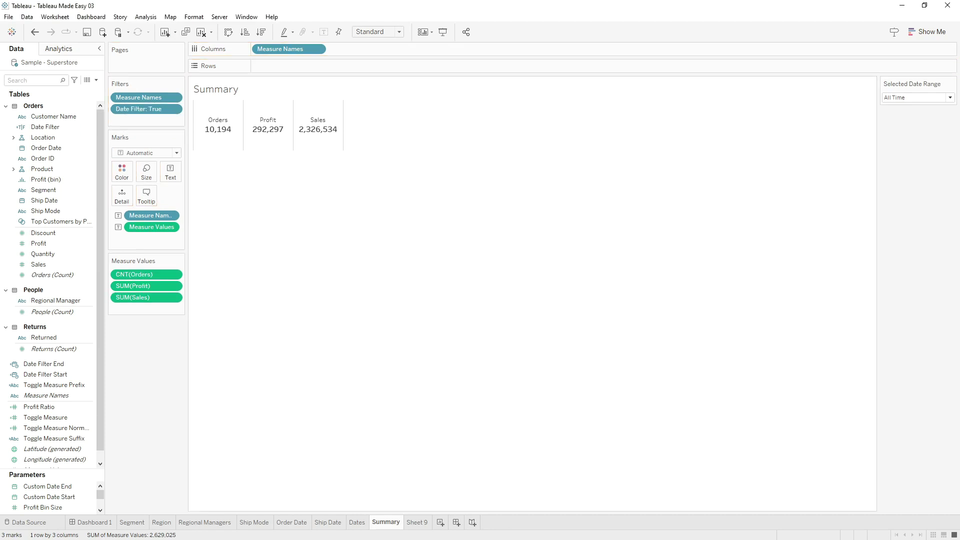
- Apply the Date Filter to the Segment, Region, Regional Managers, Ship Mode, Order Date and Ship Date worksheets as well
right_click(151, 113)
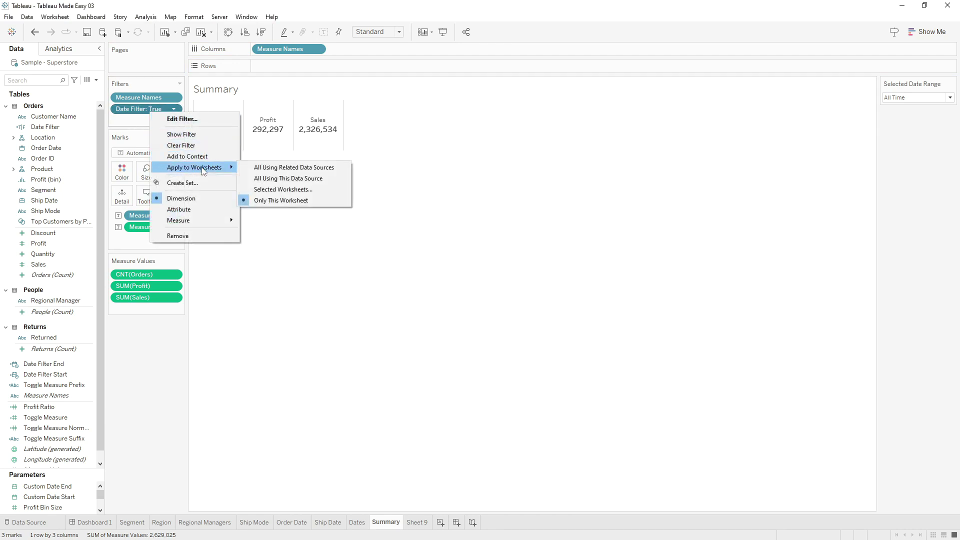
click(502, 227)
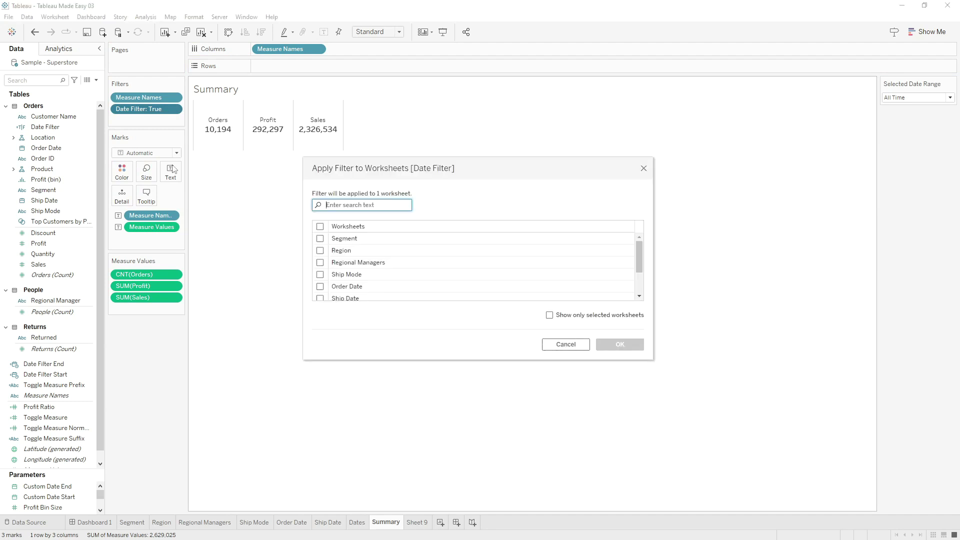
click(320, 238)
click(320, 250)
click(320, 263)
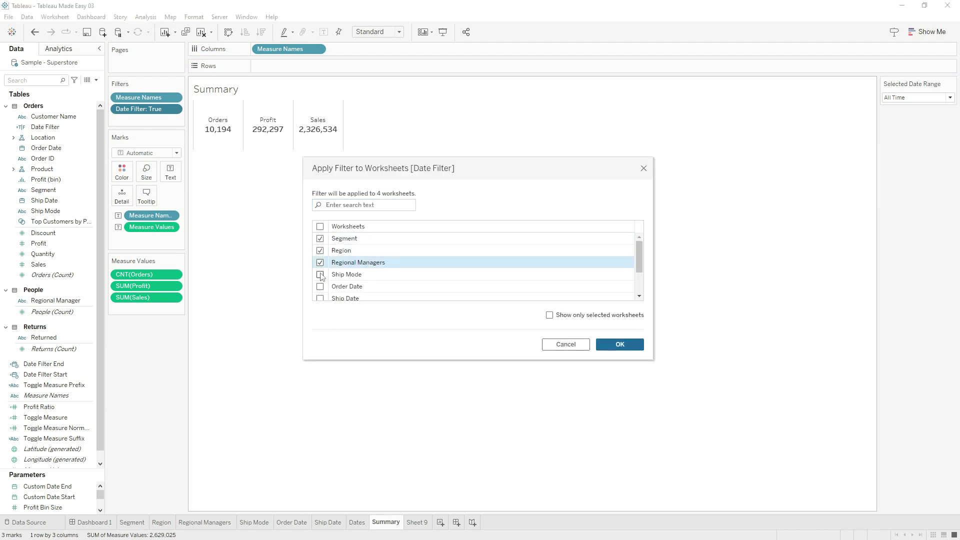
click(321, 274)
click(320, 287)
click(320, 299)
scroll(356, 290, down, 1)
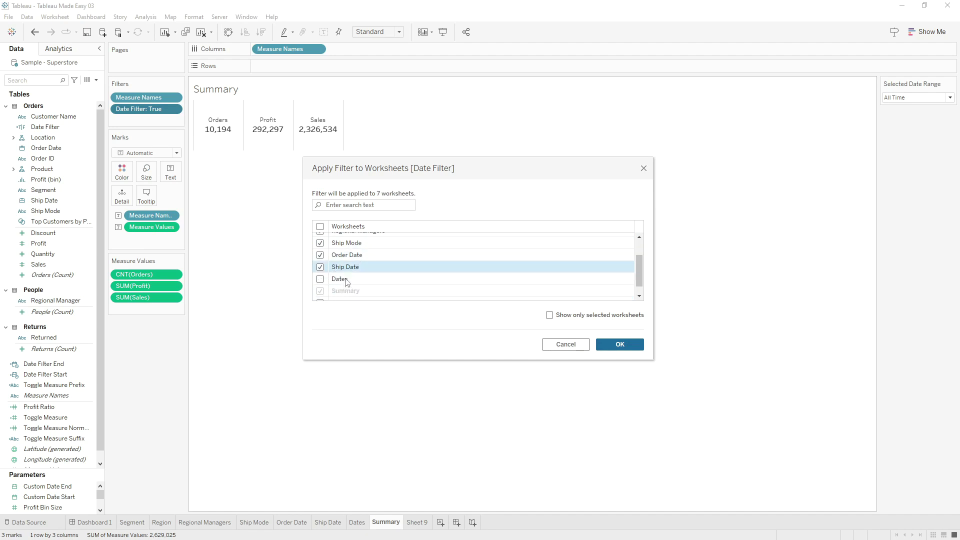
scroll(347, 282, up, 1)
click(618, 345)
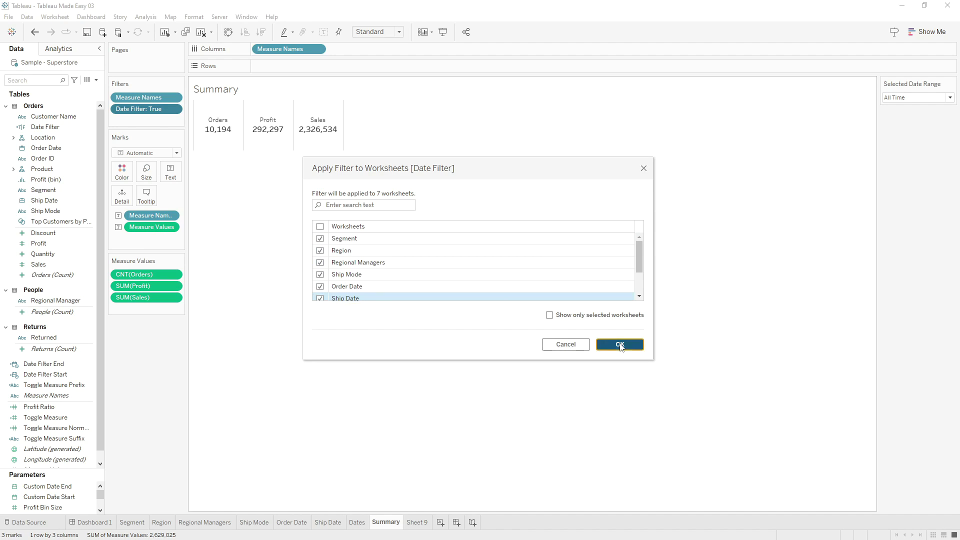
- Show the Selected Date Range parameter on Dashboard 1 and place it directly below Selected Measure
click(92, 523)
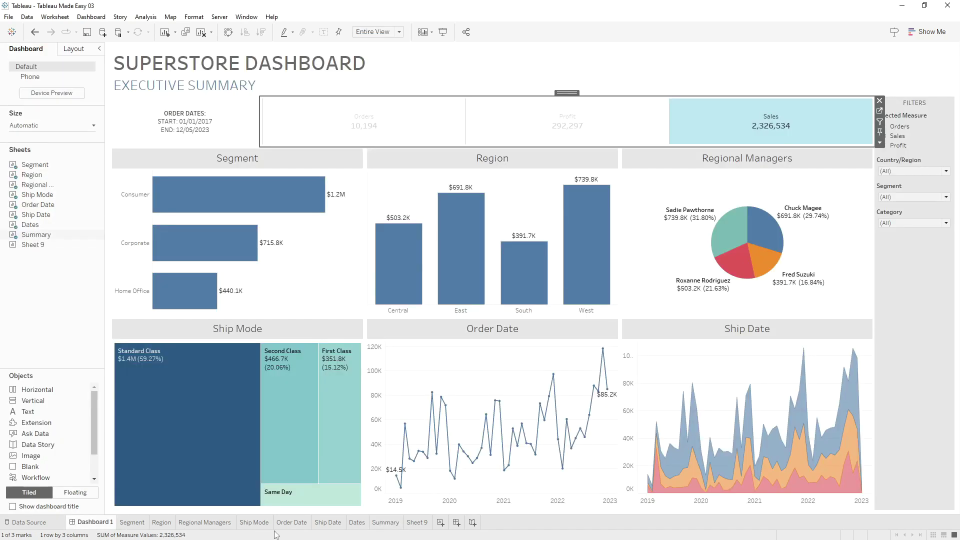
click(852, 139)
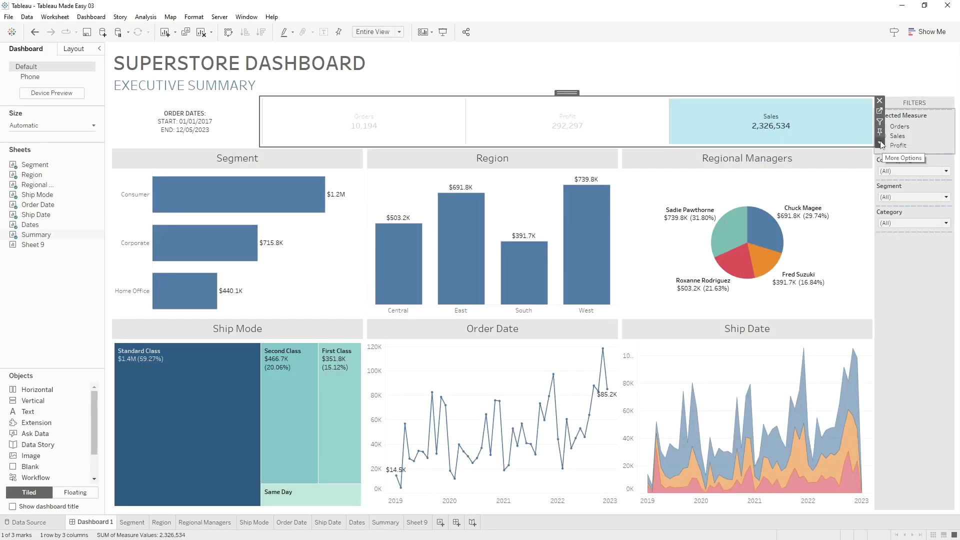
click(880, 142)
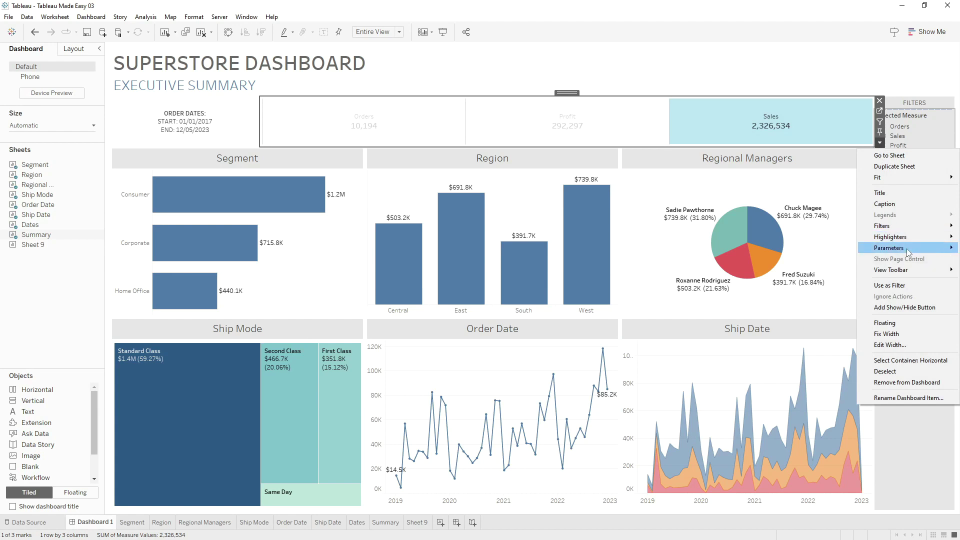
mouse_move(908, 251)
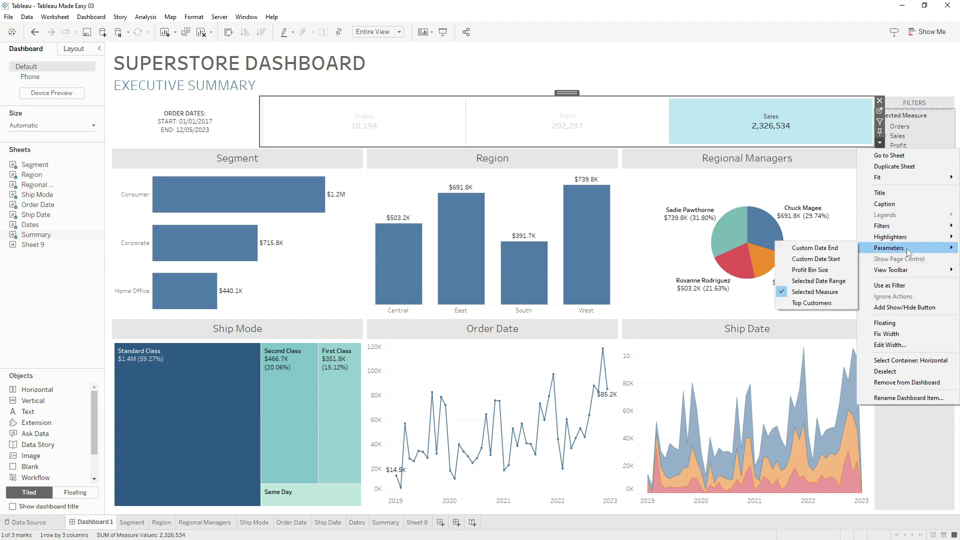
click(819, 282)
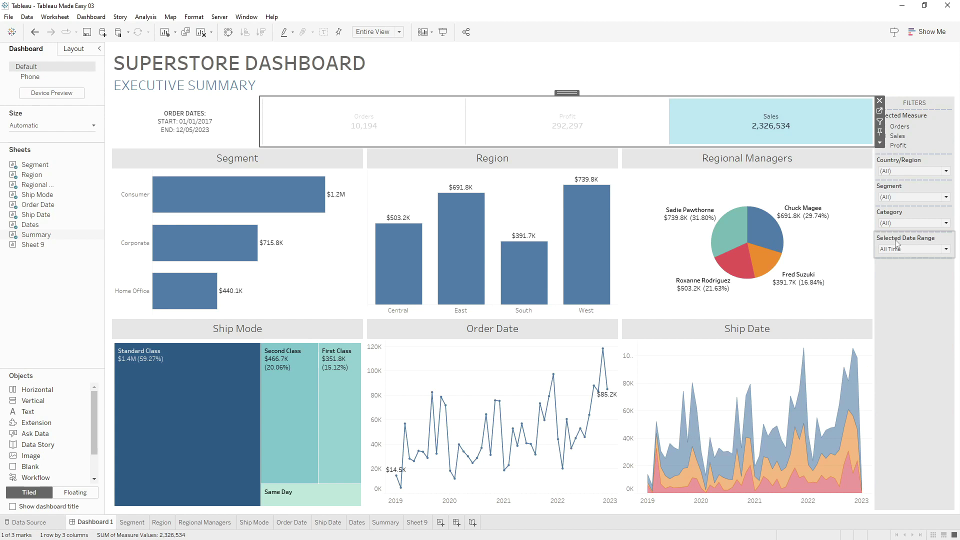
click(918, 240)
drag(914, 229, 911, 155)
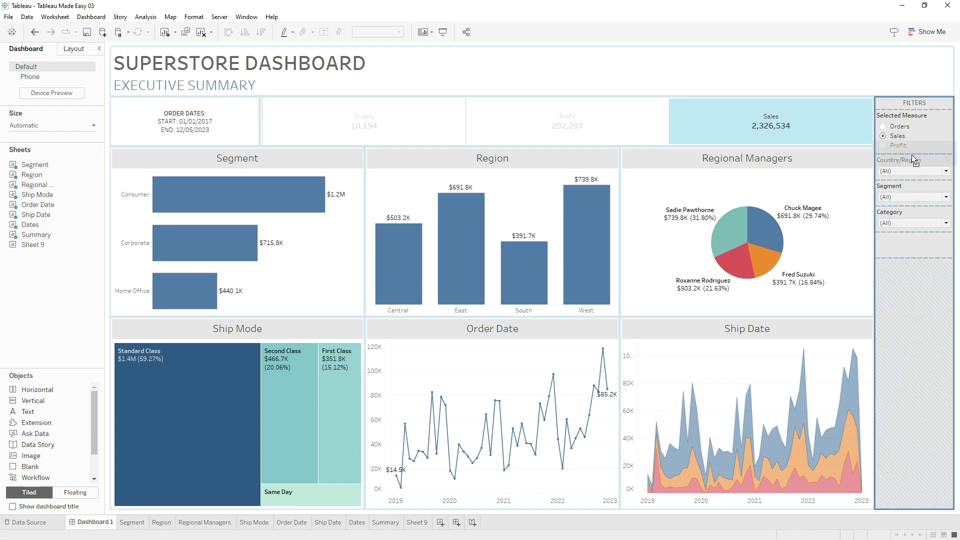
- Check how the dashboard responds with Selected Date Range at Last Year, Last Quarter and Current FY
click(932, 172)
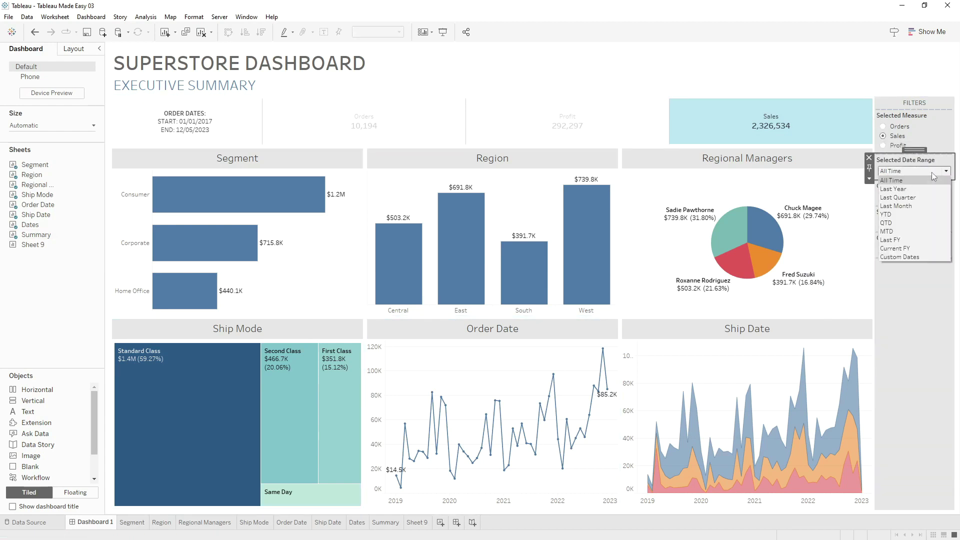
click(922, 188)
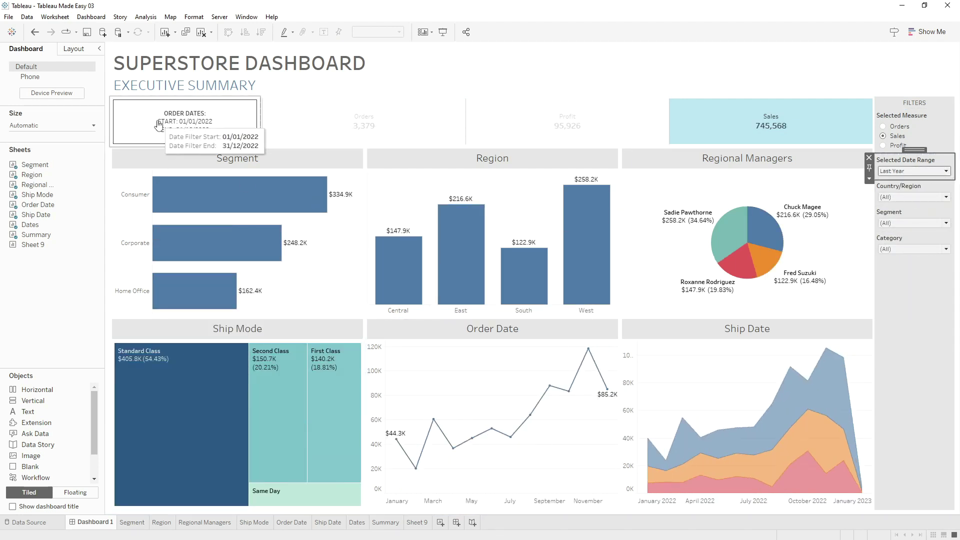
click(903, 171)
click(899, 197)
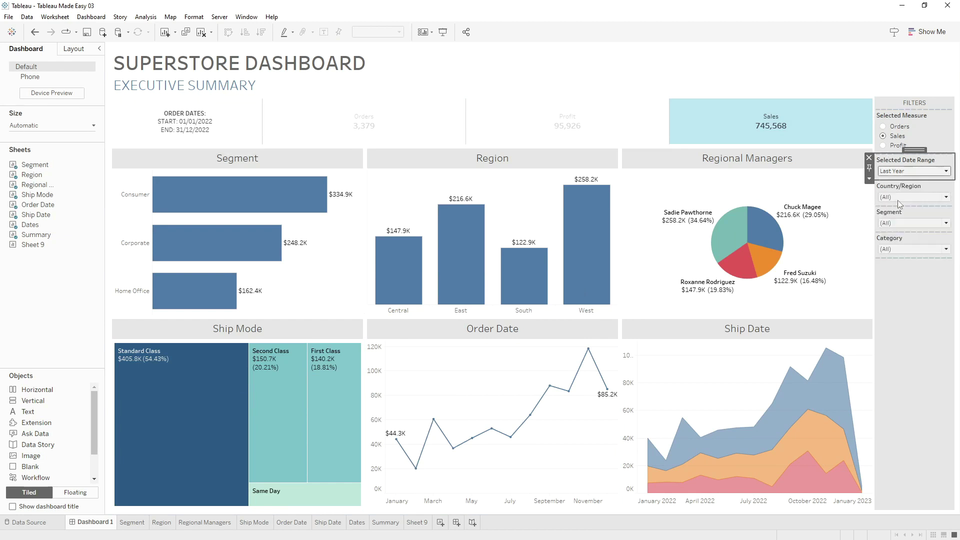
click(922, 172)
click(916, 249)
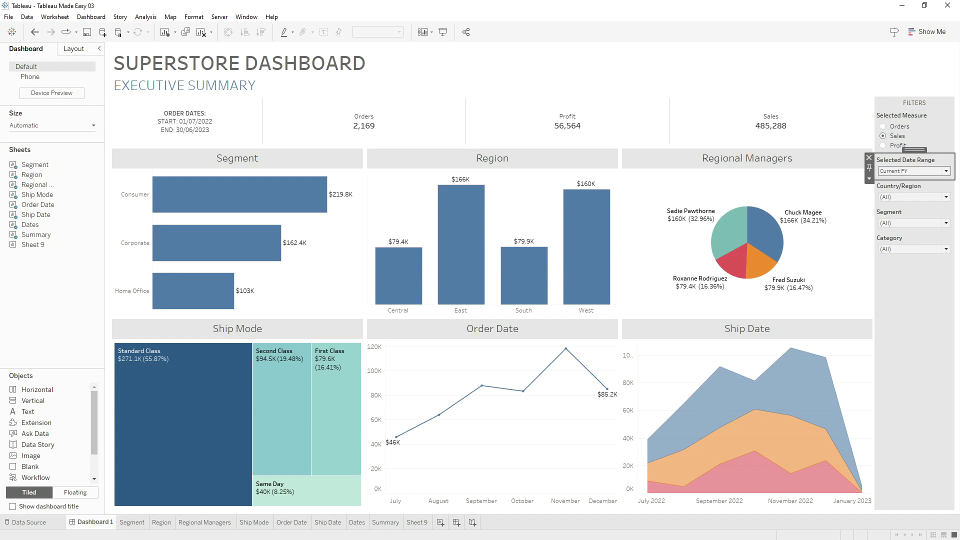
- Show the Custom Date Start and Custom Date End parameters on the dashboard
click(862, 135)
click(881, 144)
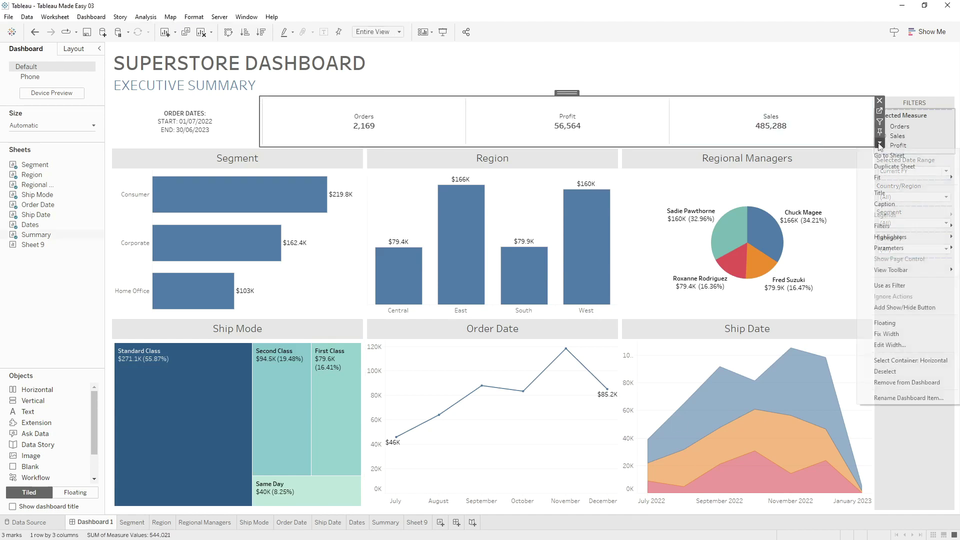
mouse_move(893, 248)
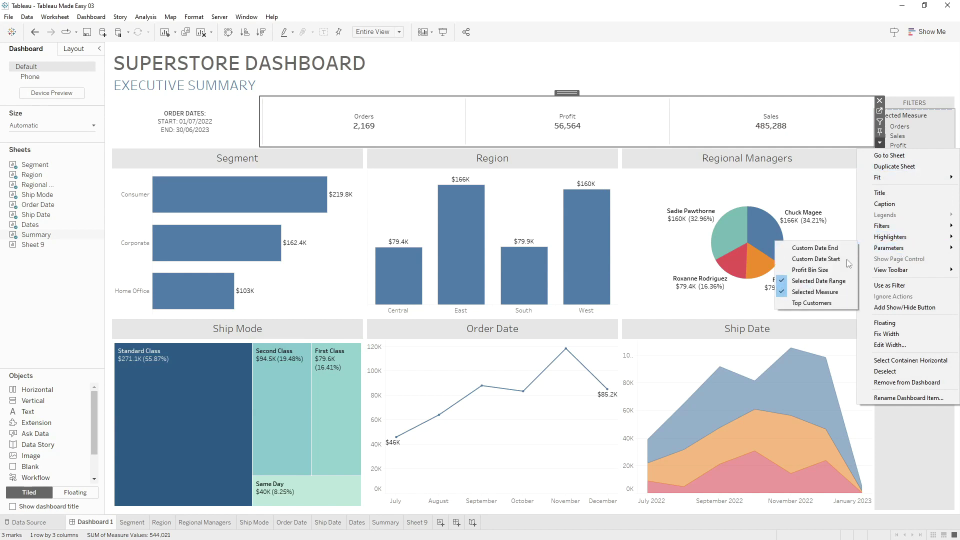
click(825, 258)
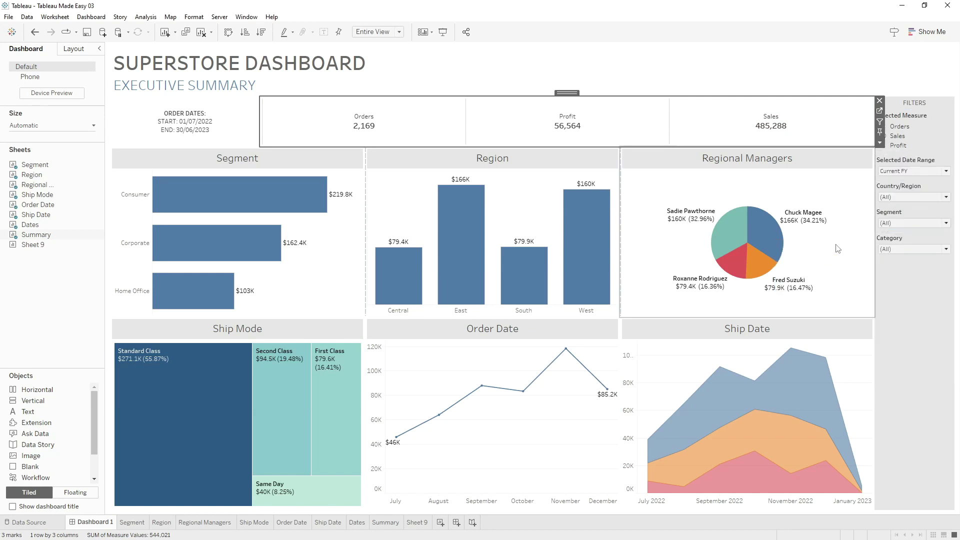
click(882, 144)
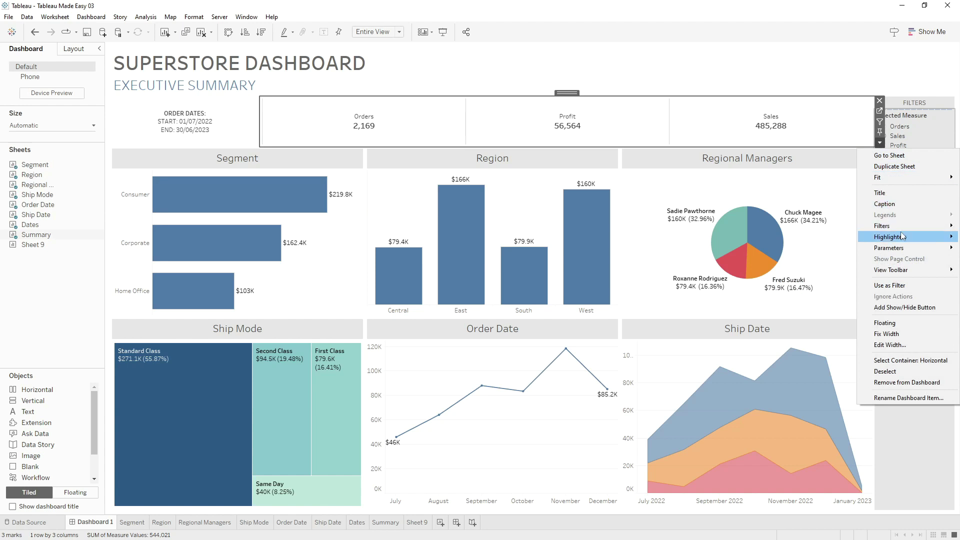
mouse_move(898, 251)
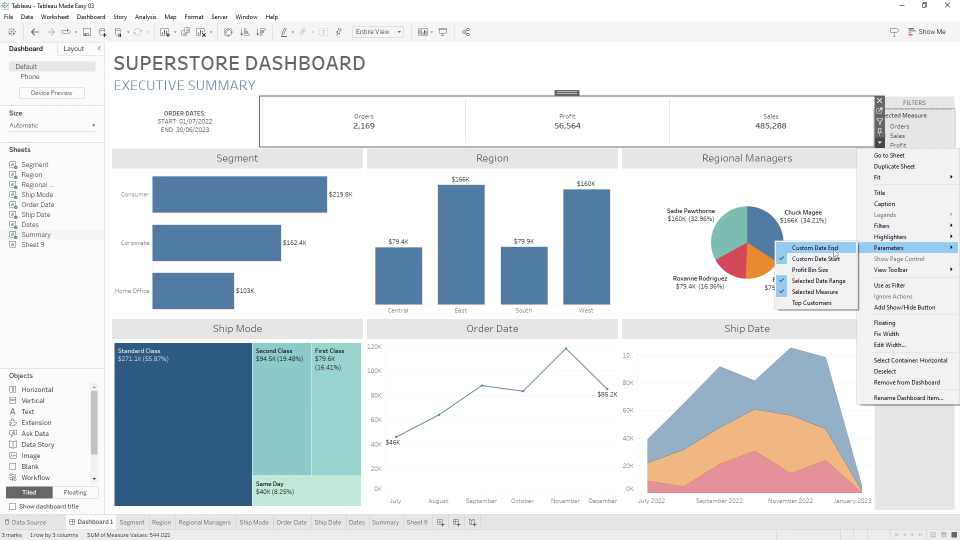
click(821, 248)
- Move Custom Date Start and Custom Date End below Selected Date Range, and move the FILTERS heading directly above Country/Region
click(938, 268)
drag(916, 256, 916, 179)
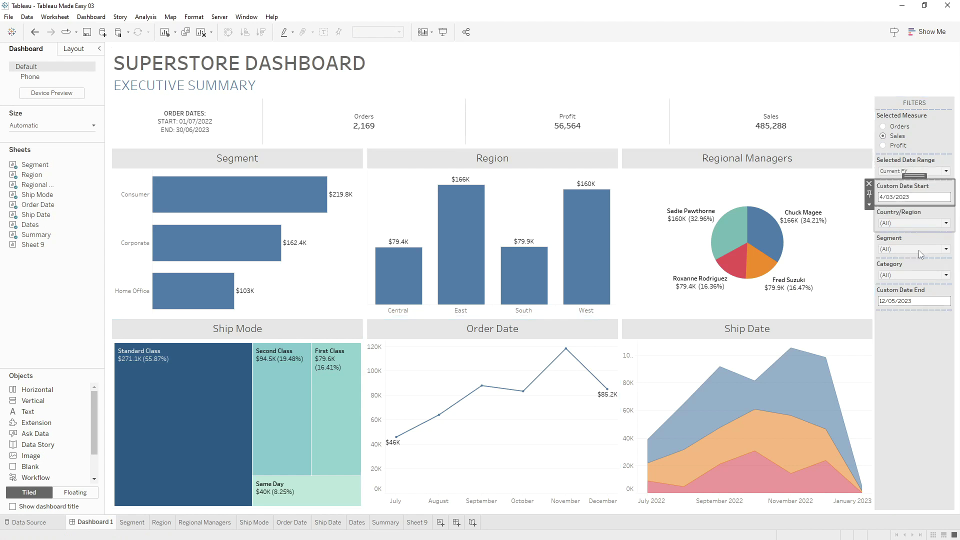
click(943, 289)
drag(918, 280, 920, 209)
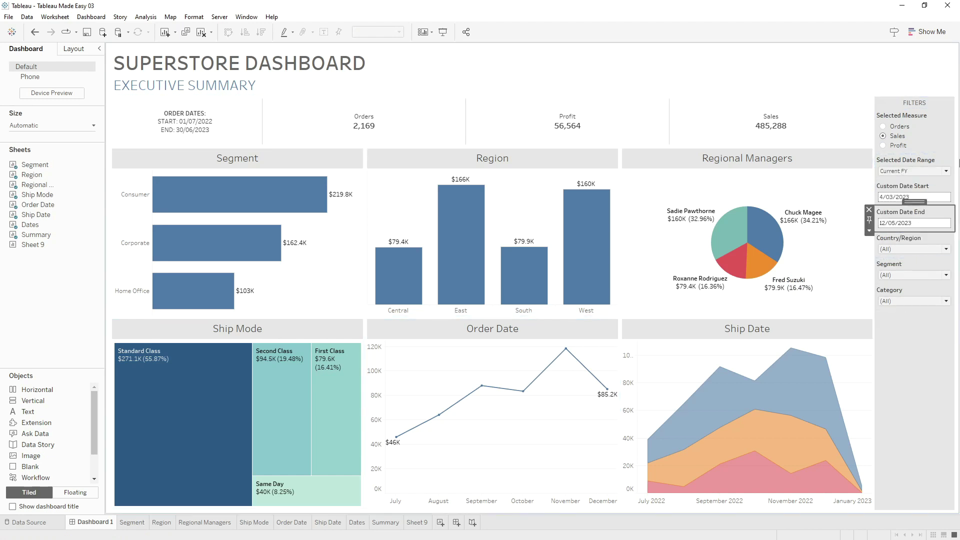
click(901, 115)
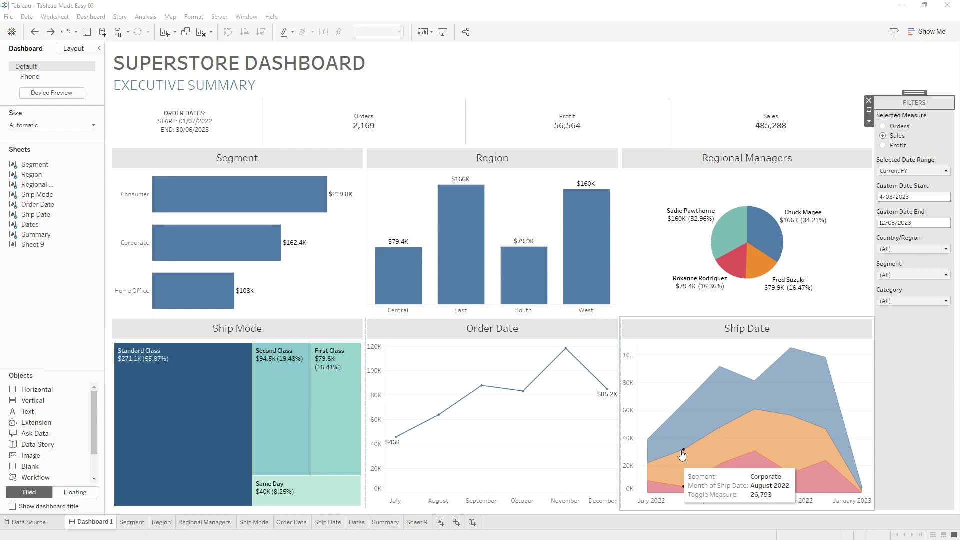
drag(915, 92, 906, 229)
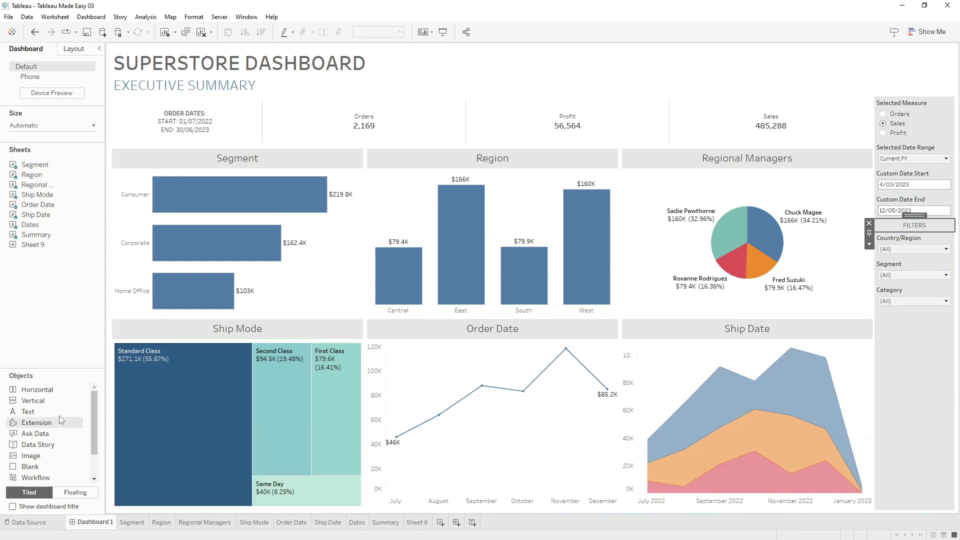
- Add a bold, centred DATE RANGE text heading to the dashboard and place it directly above Selected Date Range
mouse_move(74, 412)
mouse_down()
mouse_move(350, 225)
mouse_move(920, 104)
mouse_up()
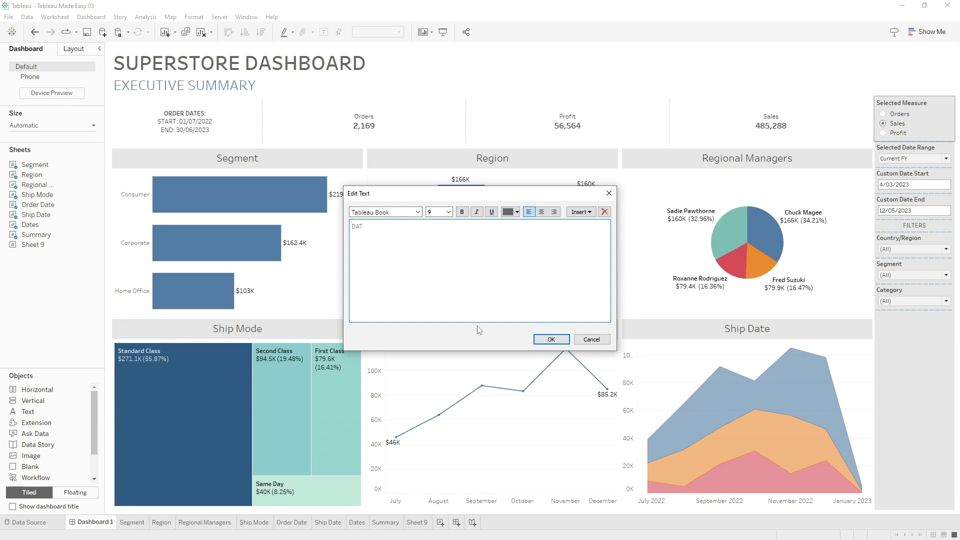
key(ctrl+a)
key(ctrl+b)
click(551, 340)
double_click(916, 100)
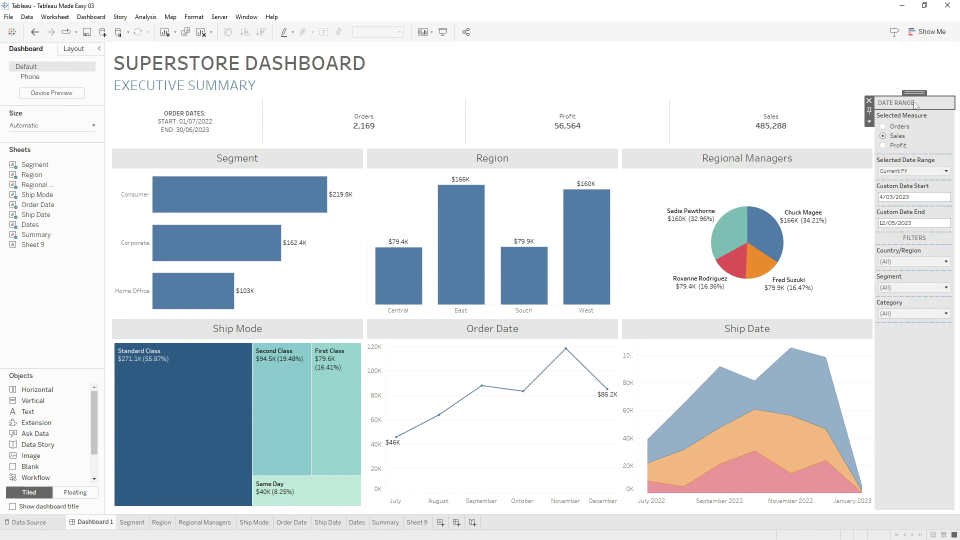
click(542, 212)
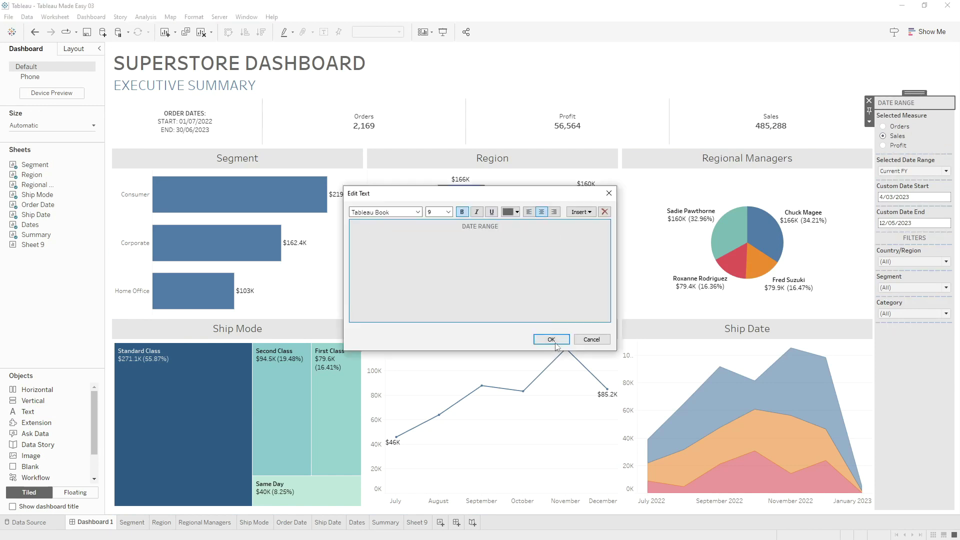
click(556, 343)
drag(914, 93, 911, 151)
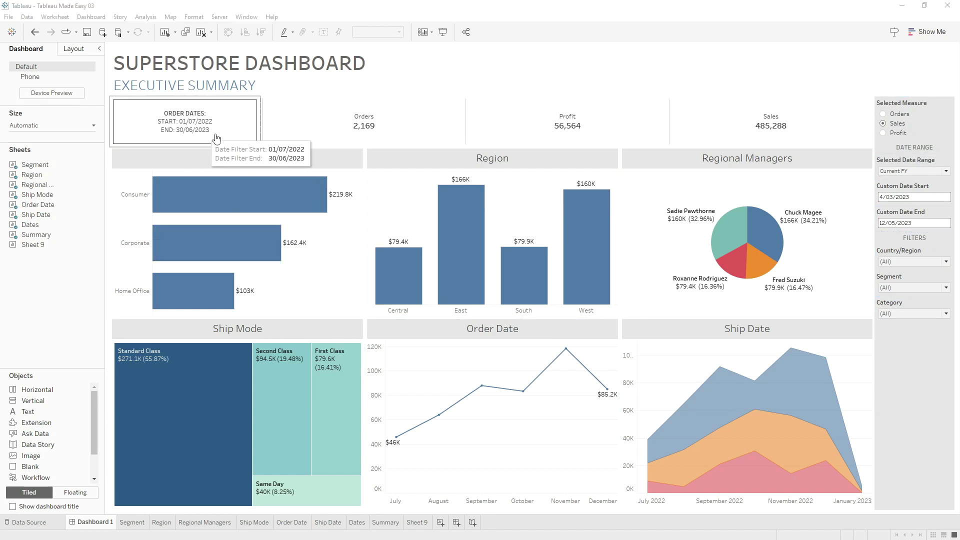
- Check the ORDER DATES summary and the charts with Selected Date Range at YTD and QTD
click(910, 170)
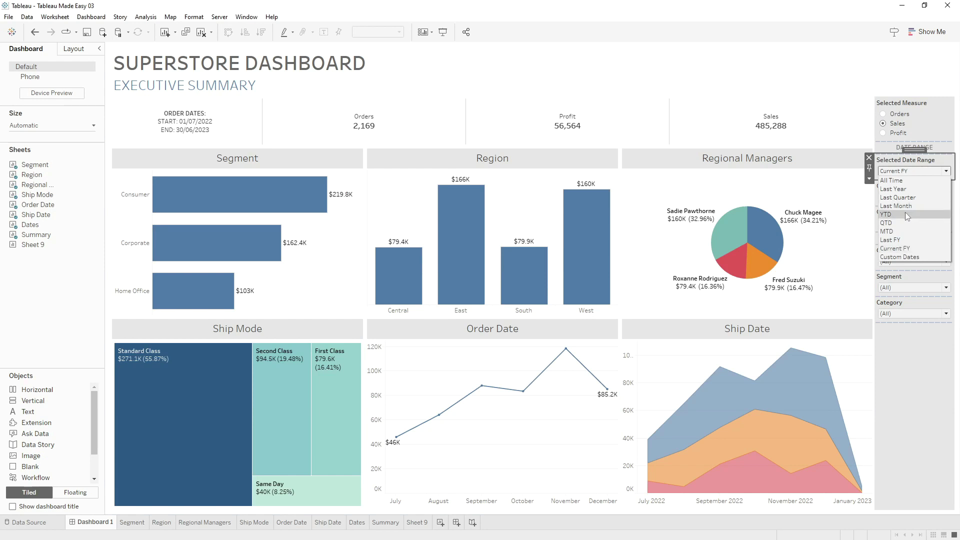
click(905, 212)
click(922, 172)
click(911, 226)
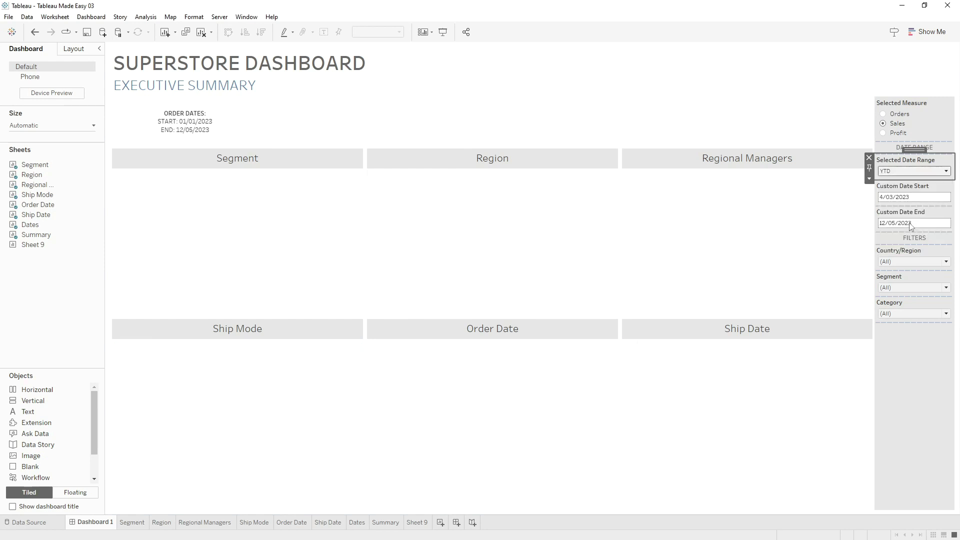
mouse_move(195, 139)
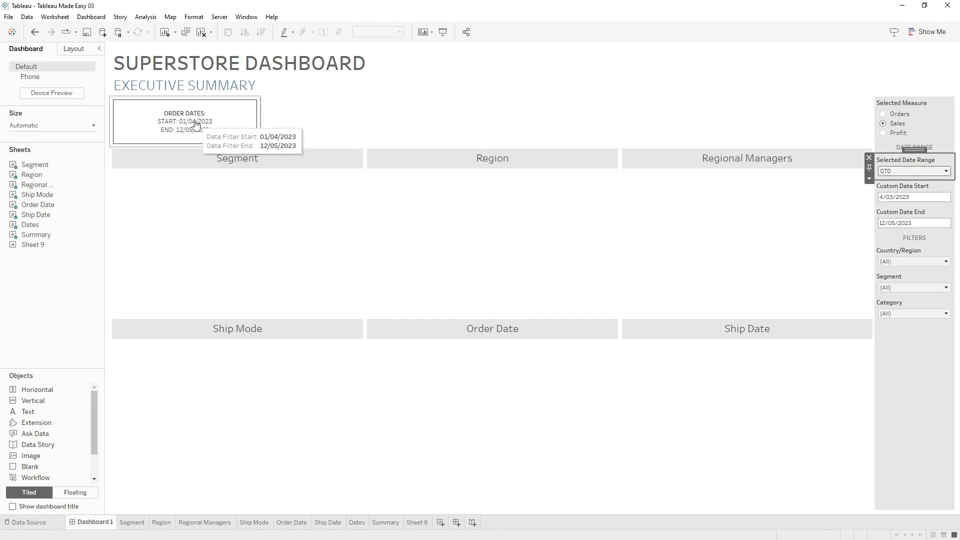
mouse_move(165, 119)
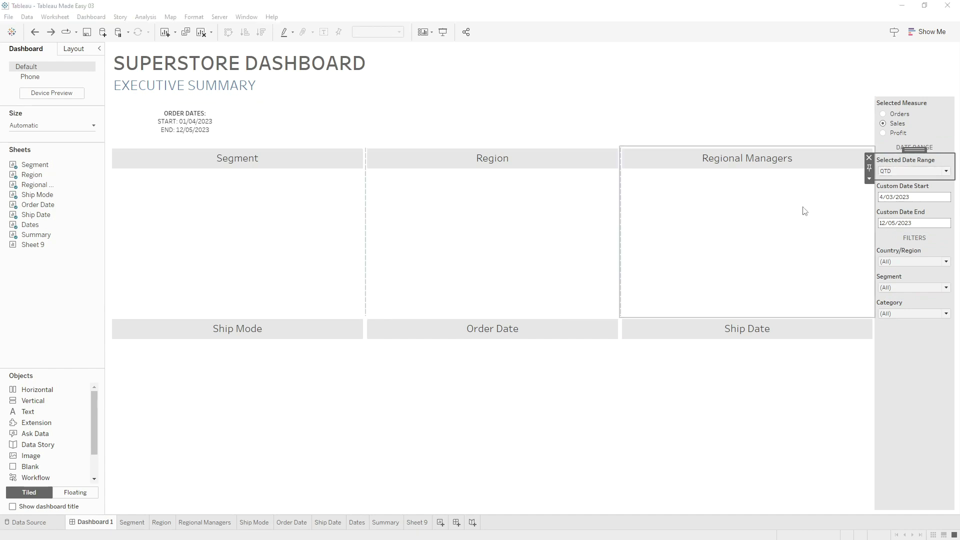
- Set Selected Date Range to All Time and review the available range options
click(904, 171)
click(895, 180)
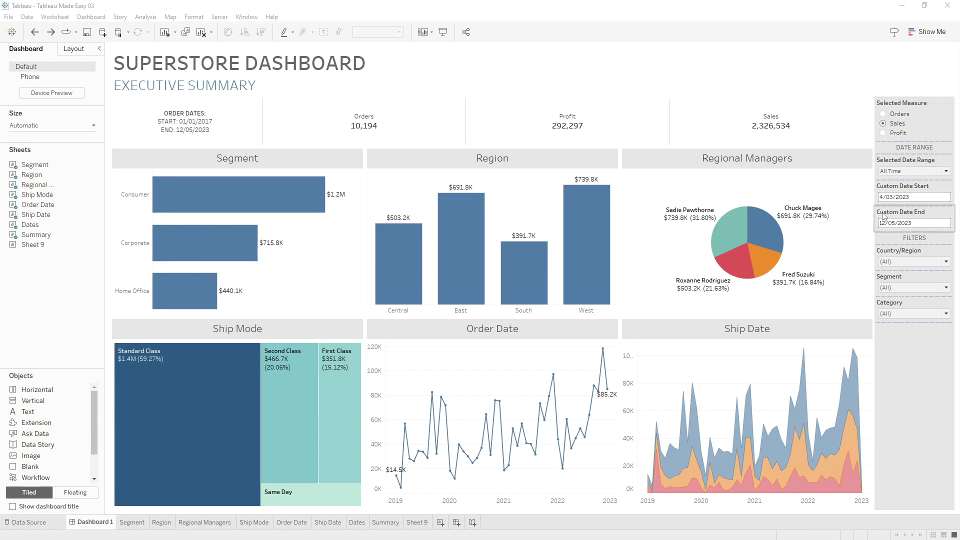
click(940, 173)
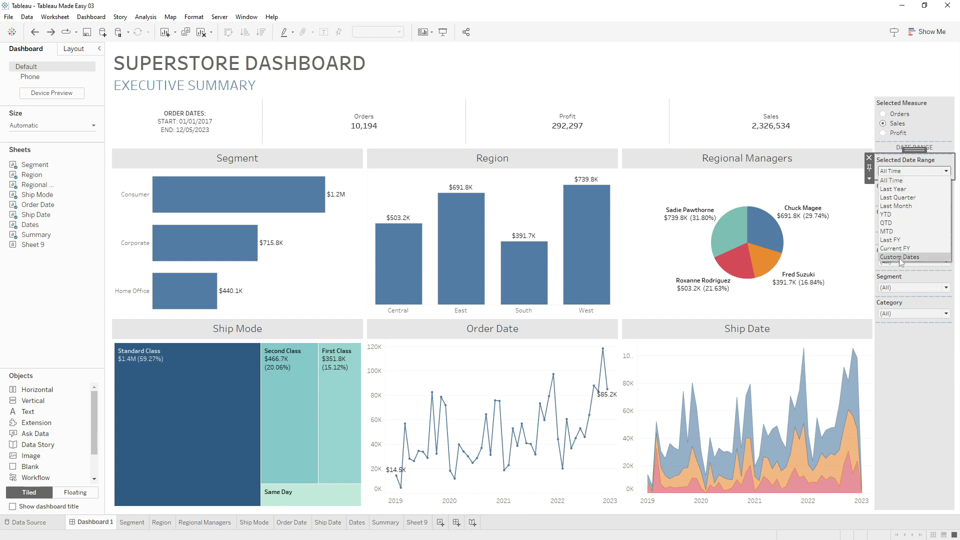
click(955, 201)
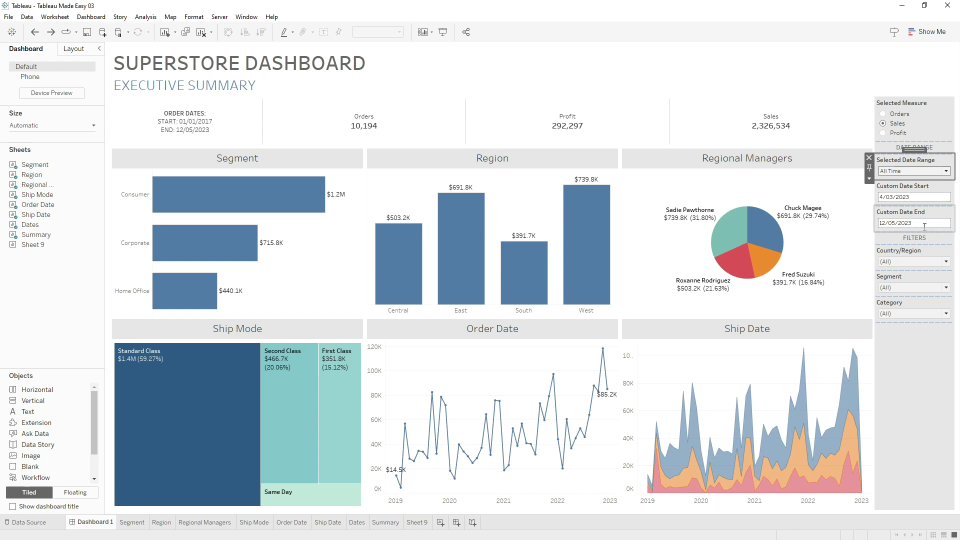
click(939, 119)
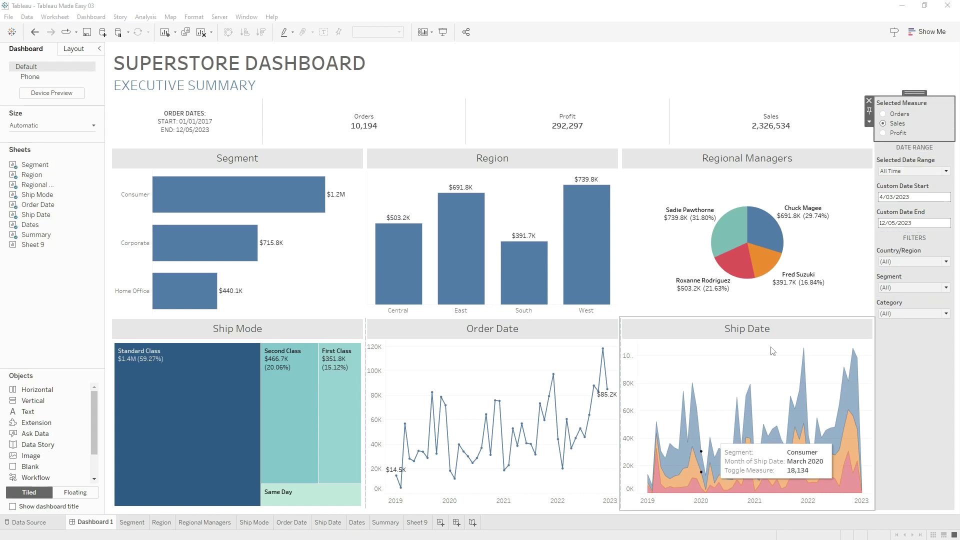
- Check the charts with Selected Measure at Profit and Orders, and try selecting the Orders, Profit and Sales summary figures
click(885, 133)
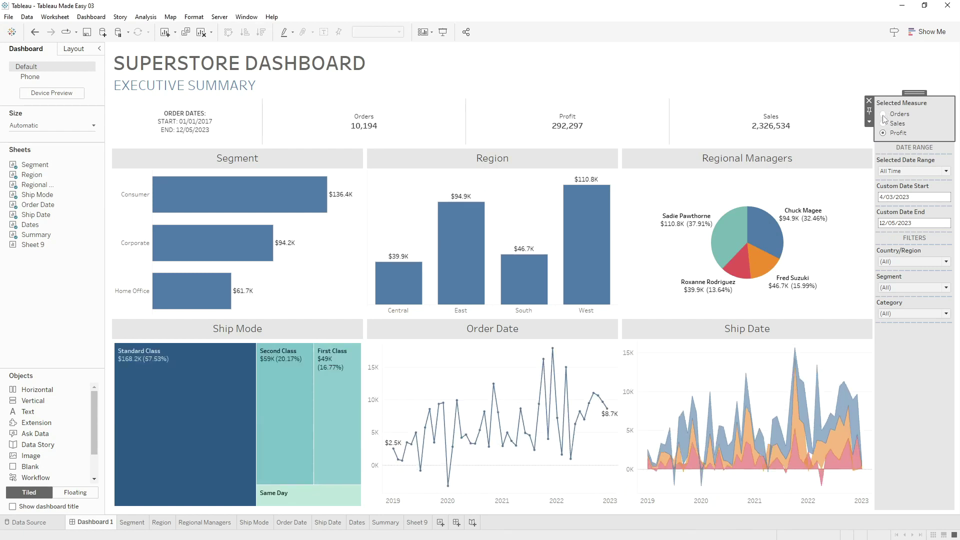
click(884, 115)
click(557, 129)
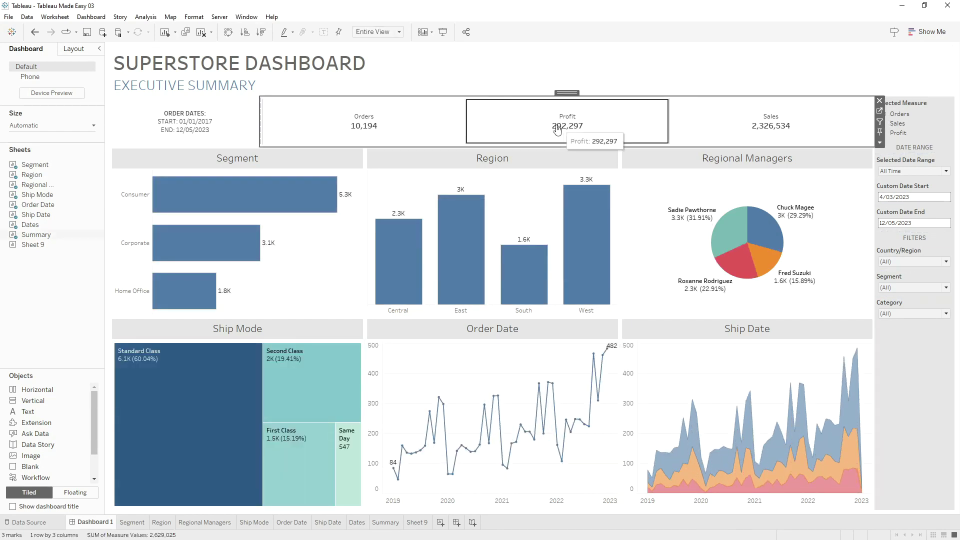
click(383, 131)
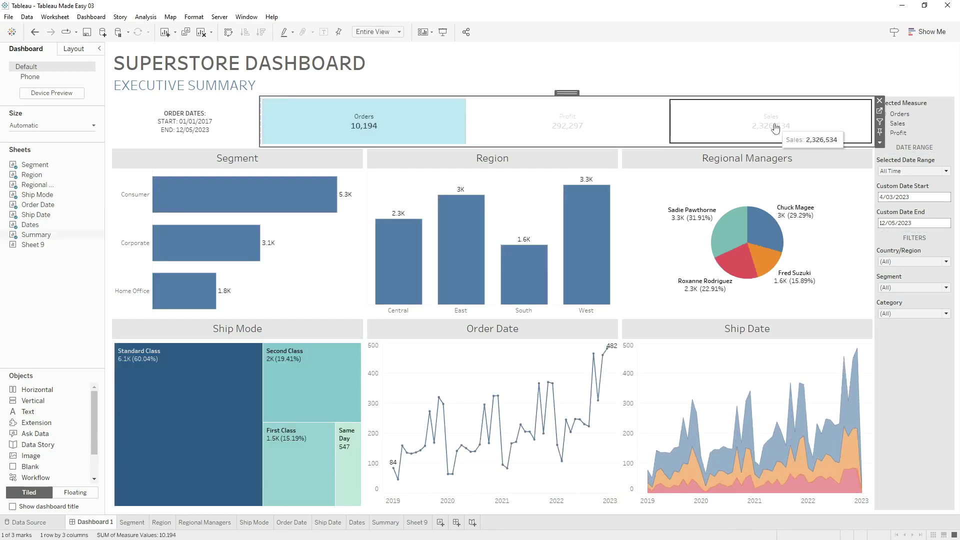
click(775, 128)
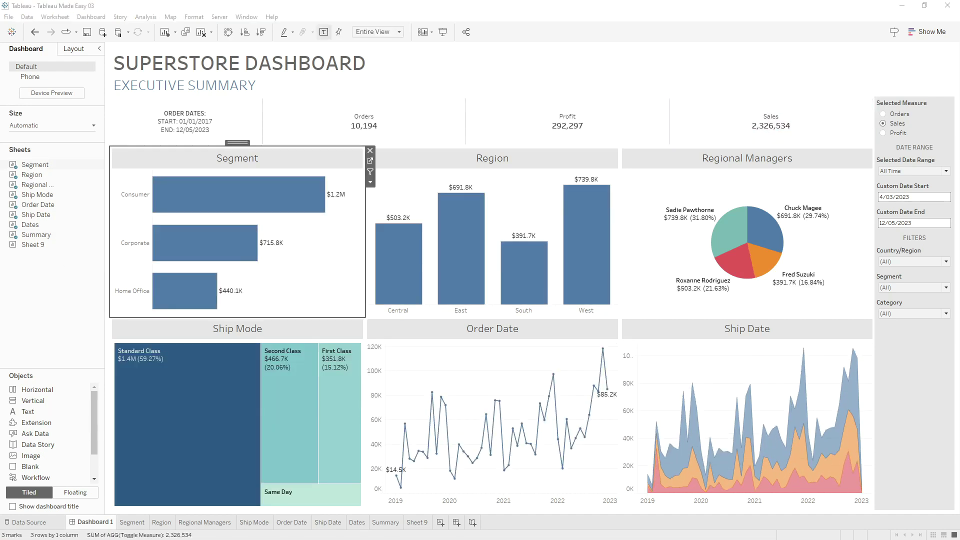
- Inspect the tooltips and selection behaviour of the Consumer segment bar, the East region bar and a Regional Managers pie slice
mouse_move(251, 197)
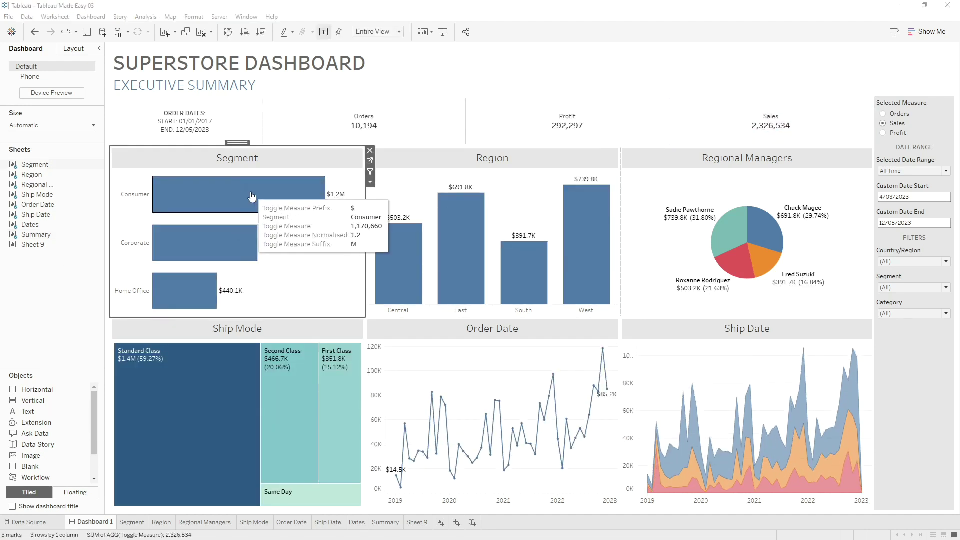
click(466, 230)
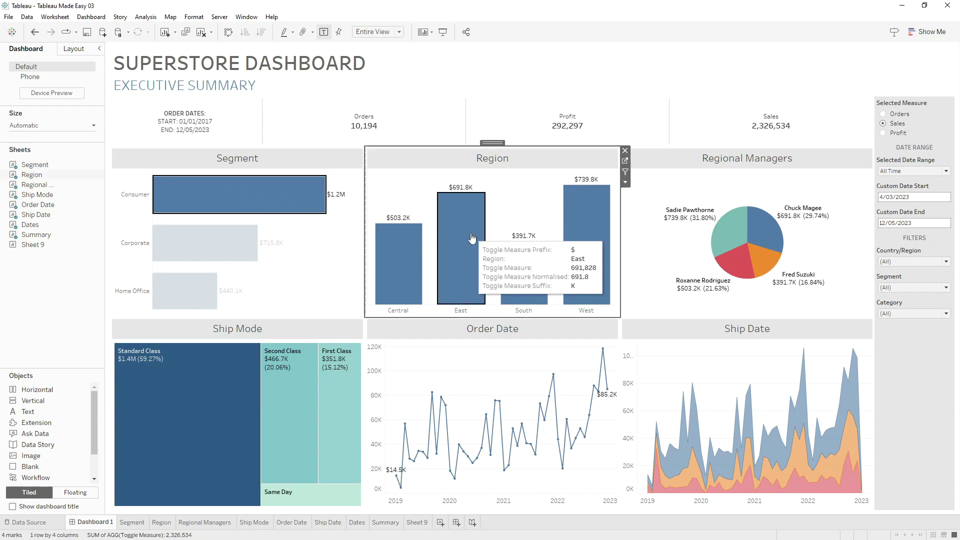
click(728, 235)
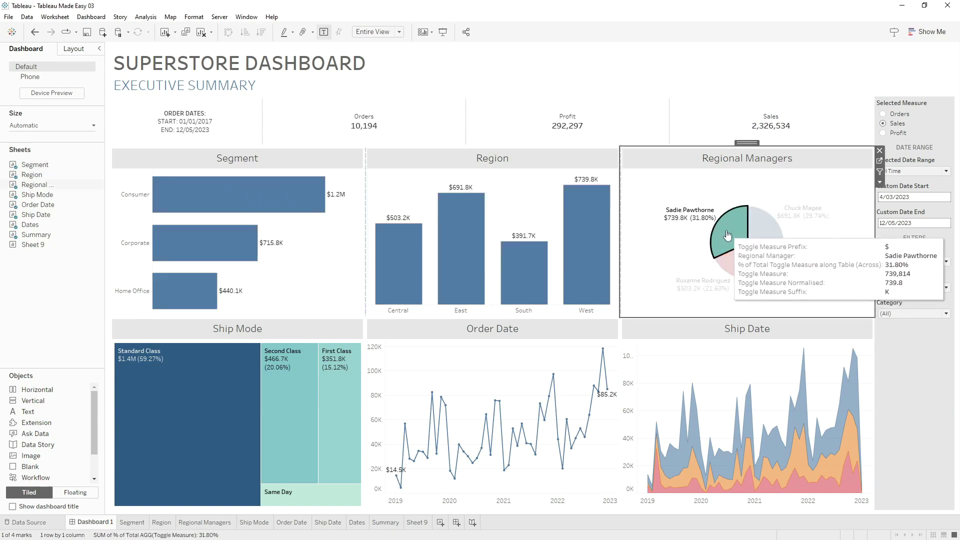
click(728, 235)
mouse_move(192, 273)
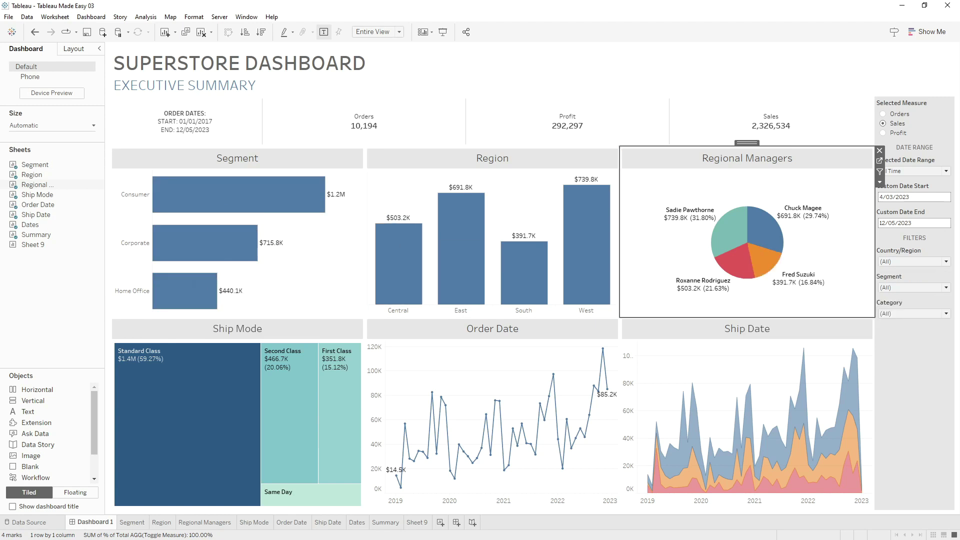